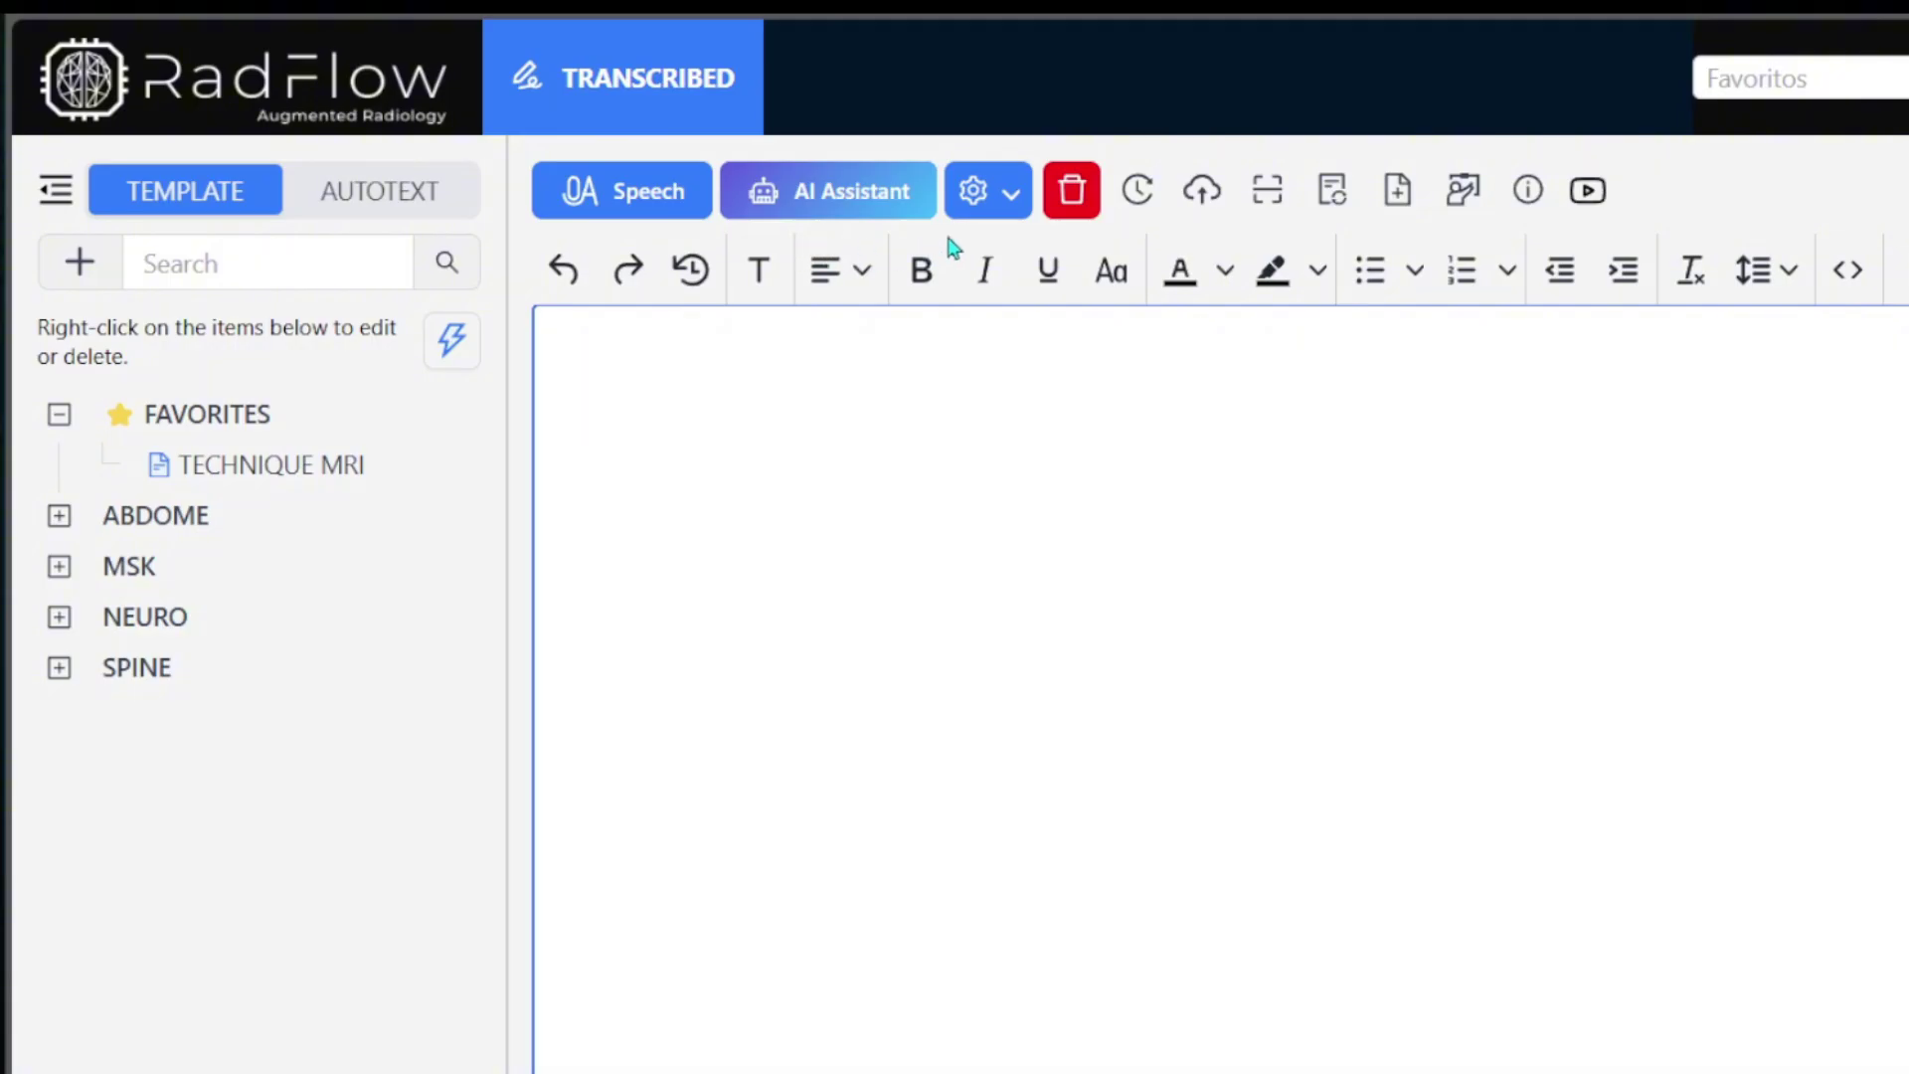
# Step: Open the FREE NARRATIVE profile's processing settings, keeping sub-item structuring on and English reports
pyautogui.click(1015, 197)
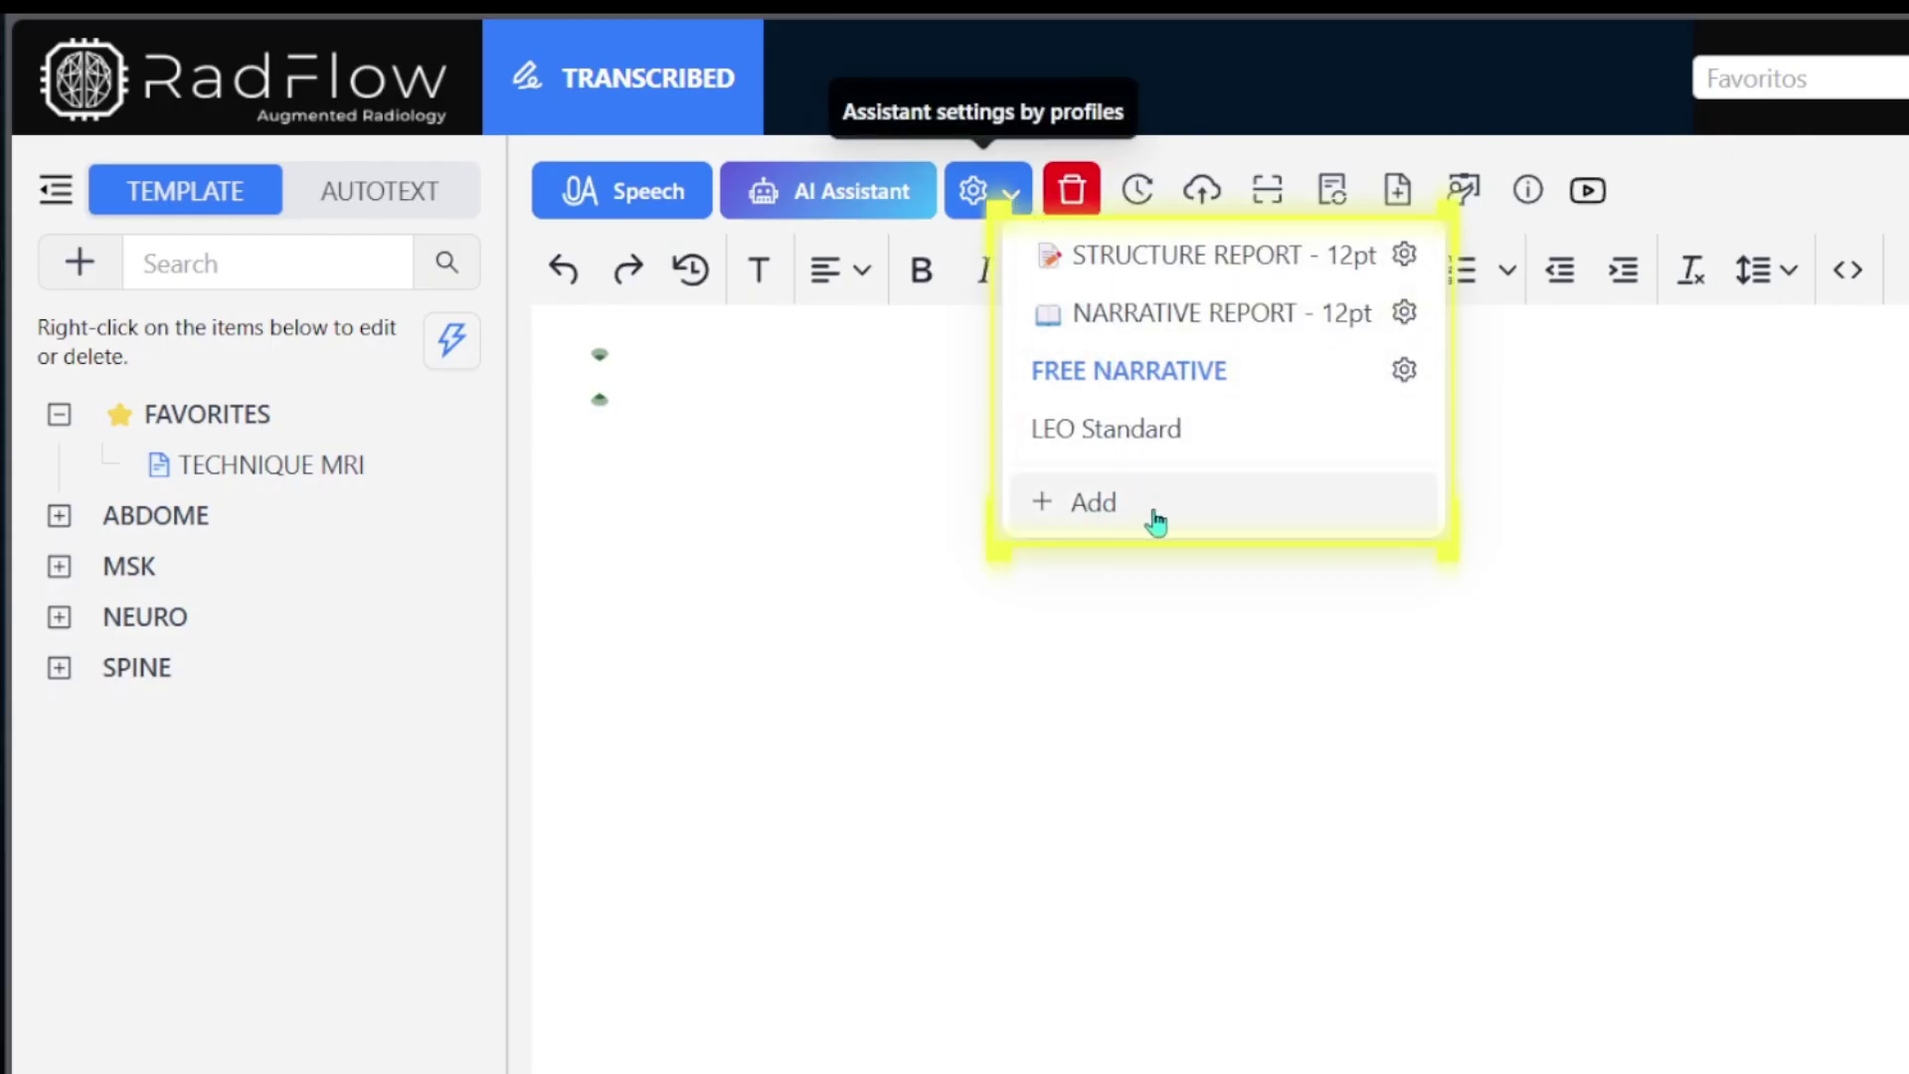
pyautogui.click(1403, 370)
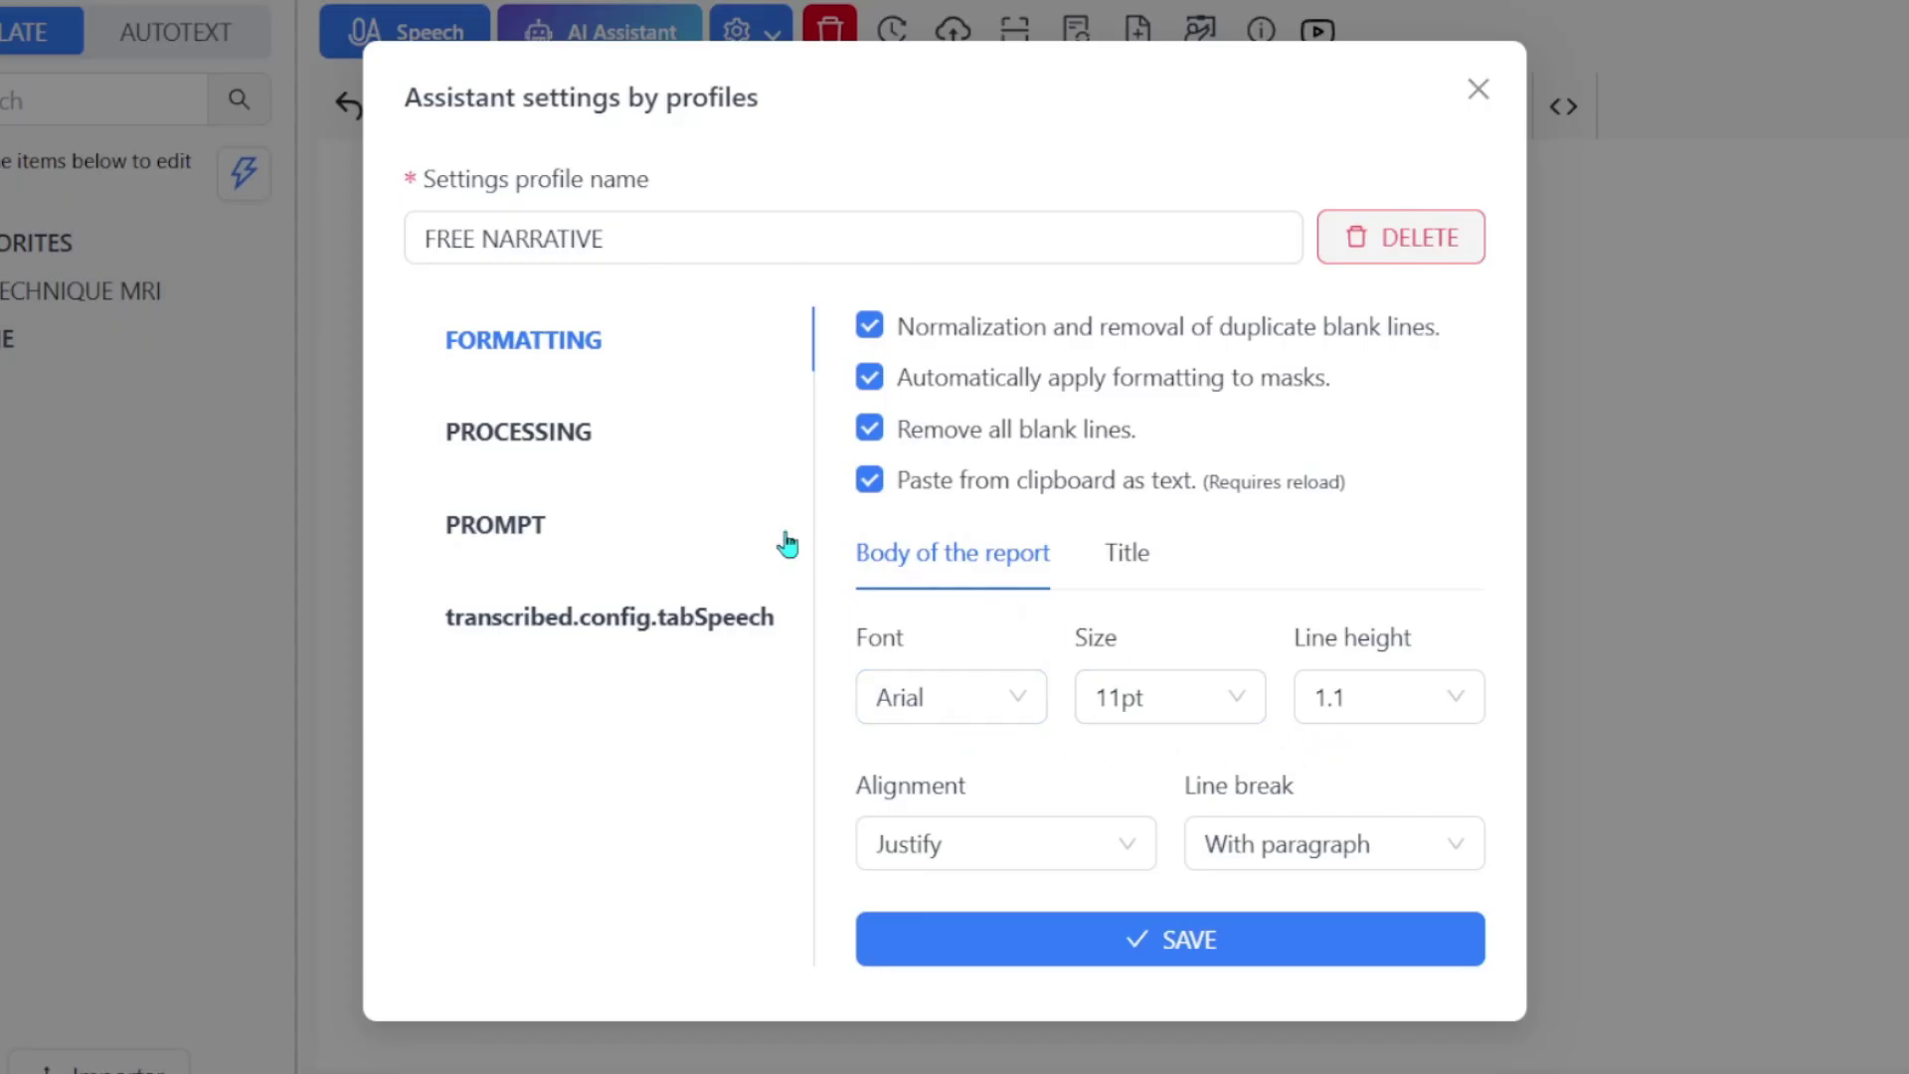
pyautogui.click(583, 440)
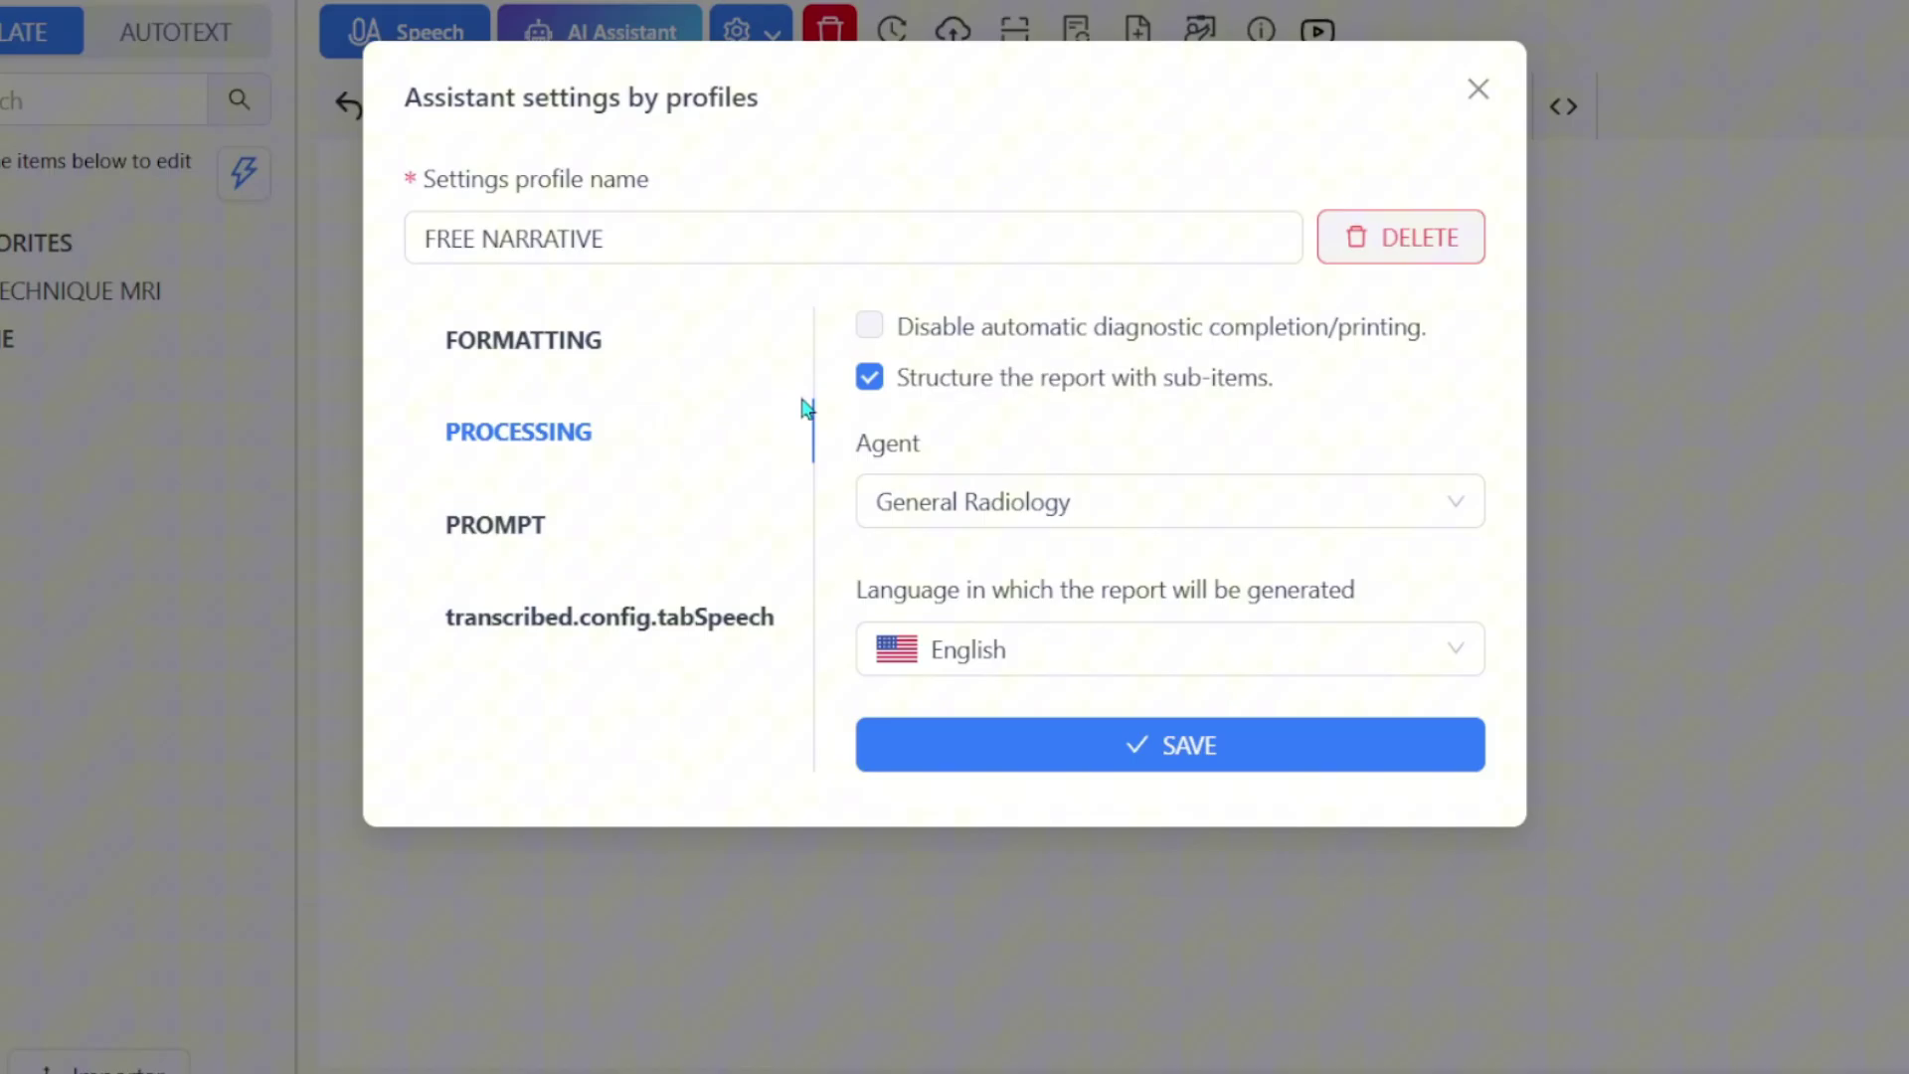
pyautogui.click(863, 388)
pyautogui.click(873, 386)
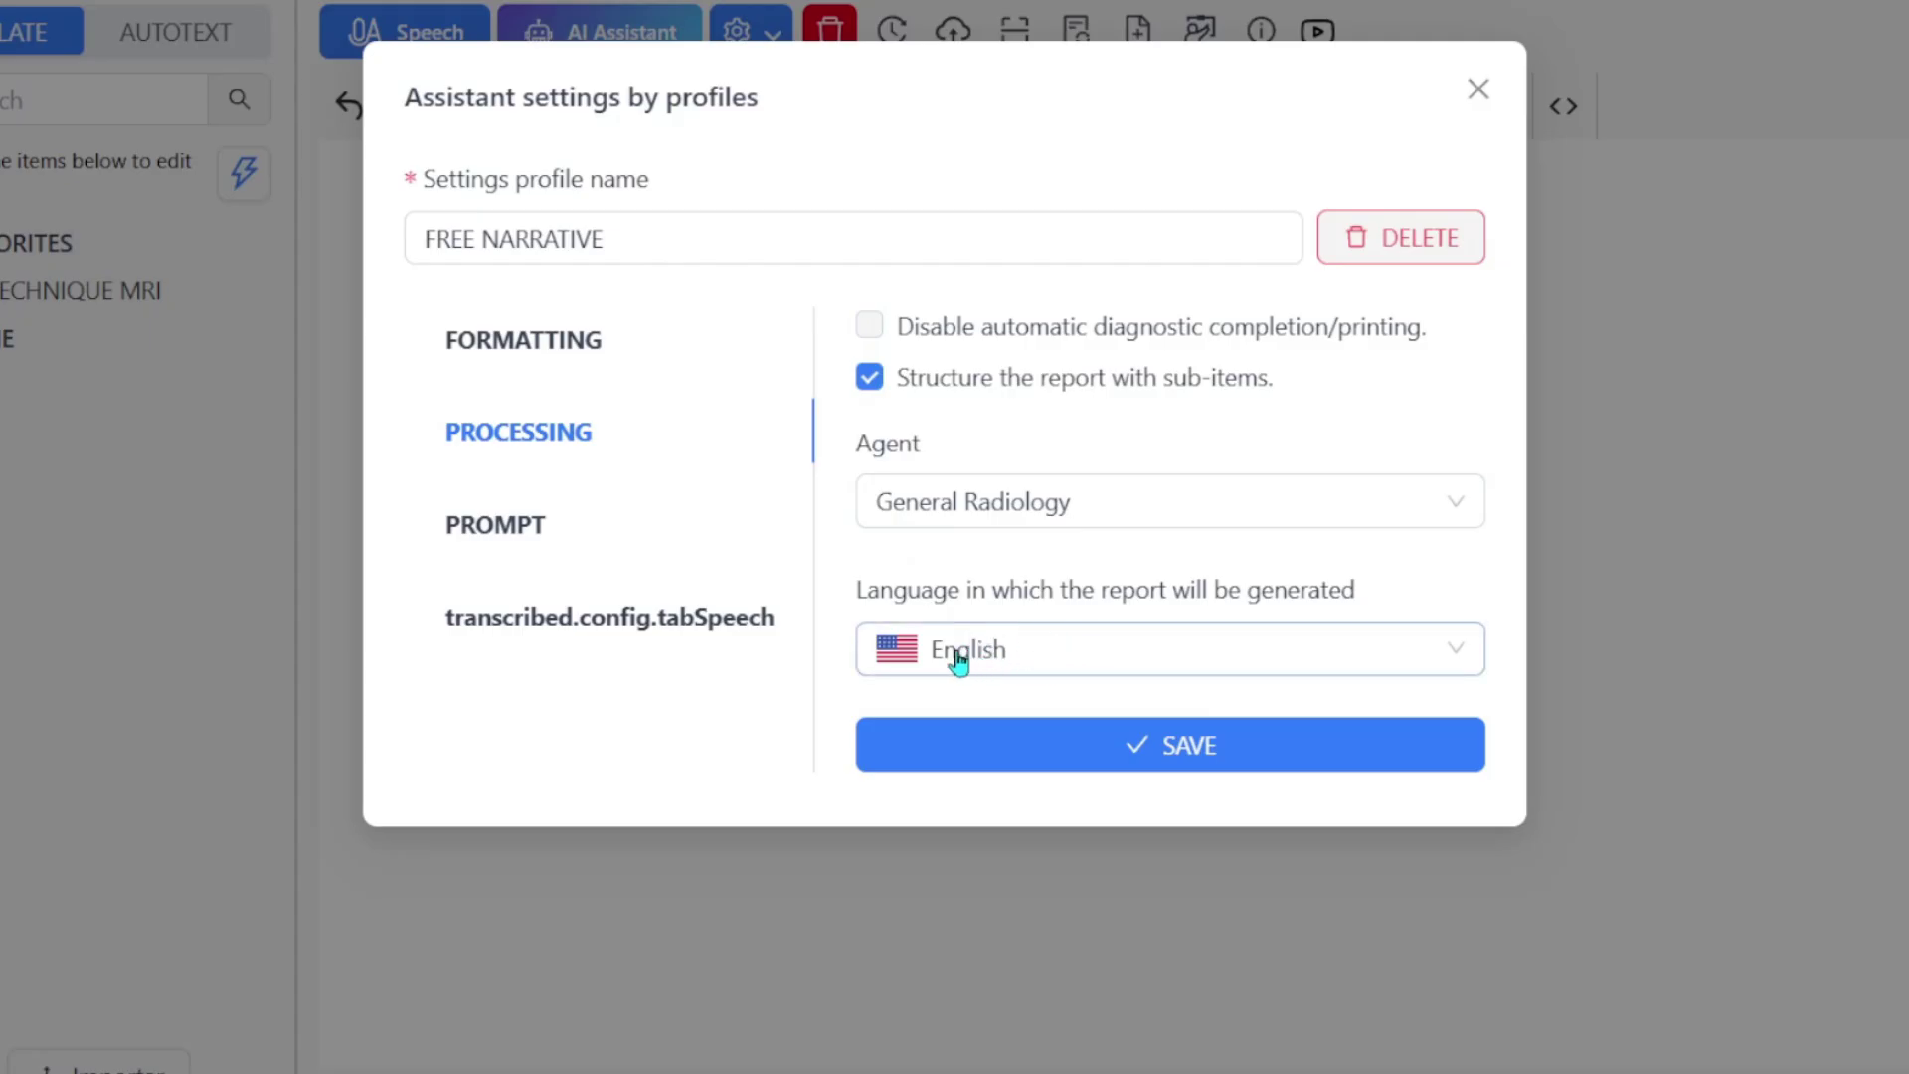
pyautogui.click(1287, 665)
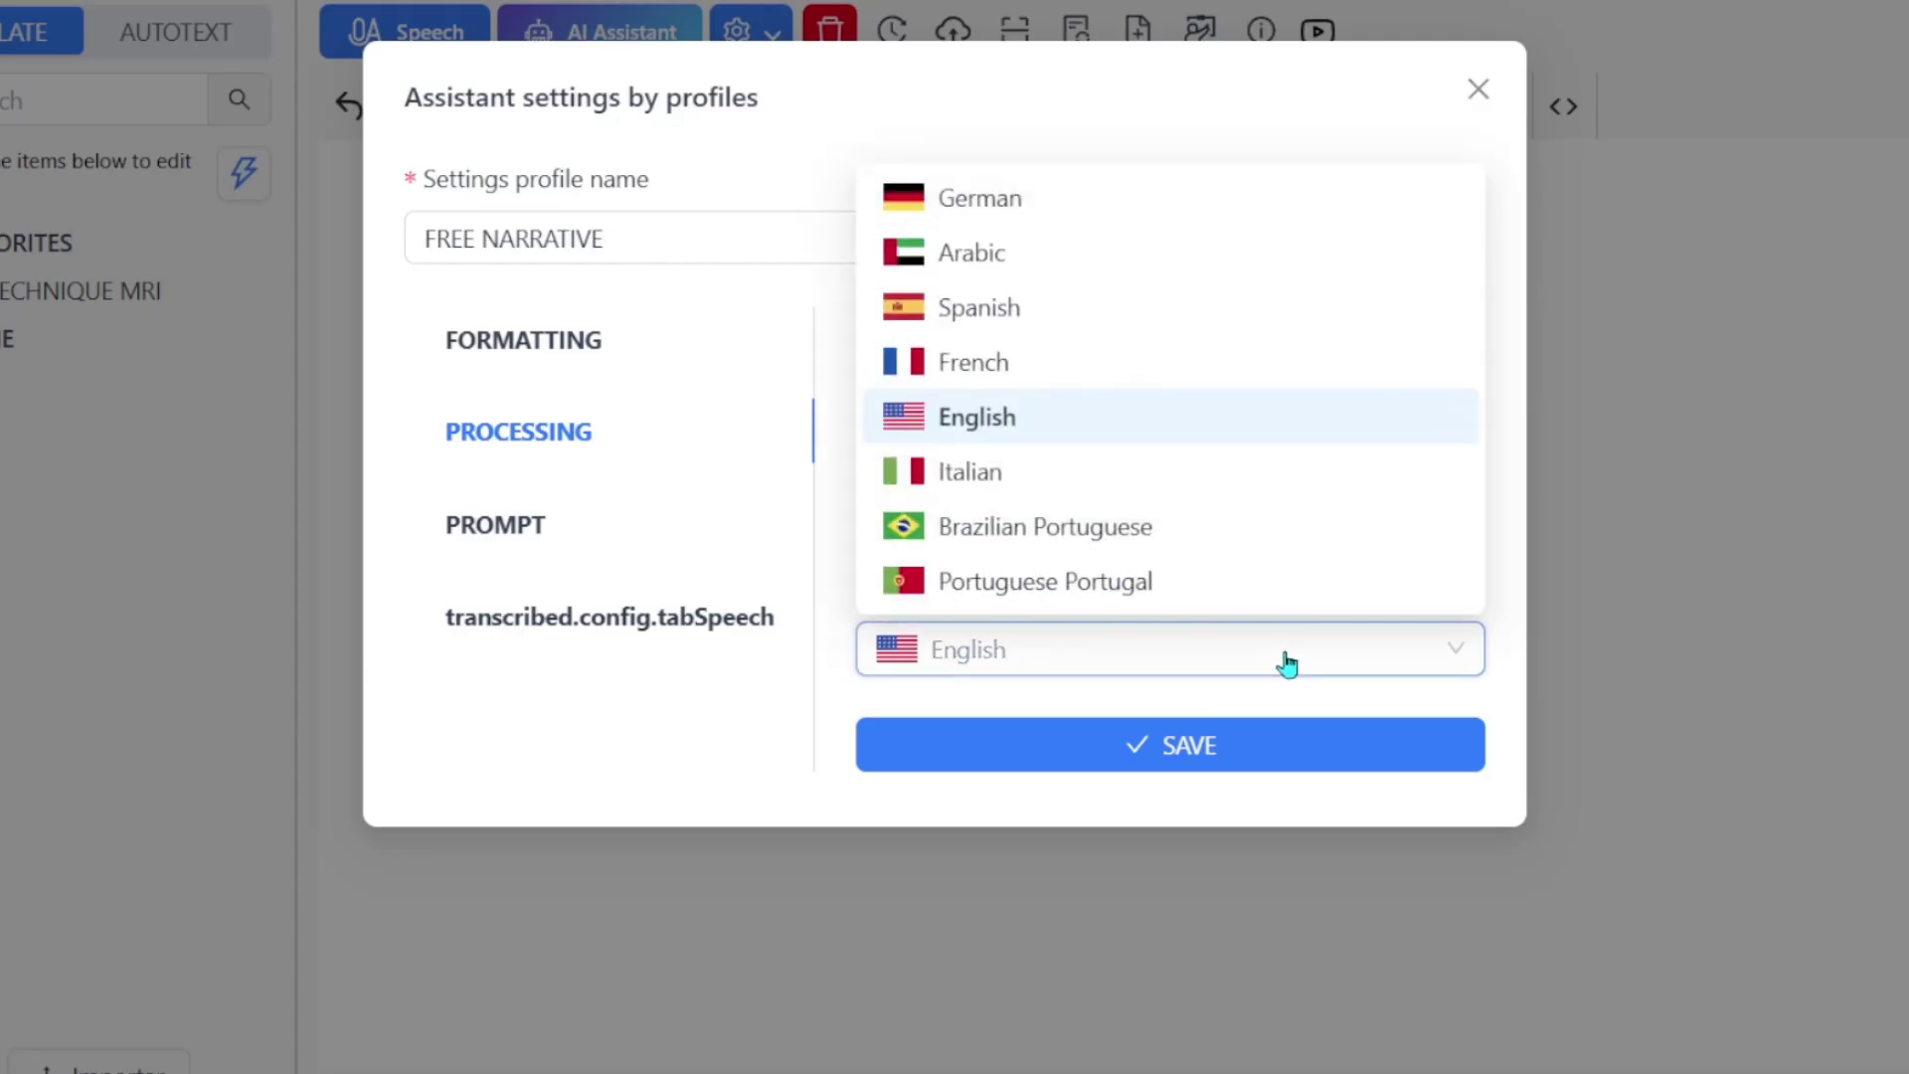
pyautogui.click(1287, 662)
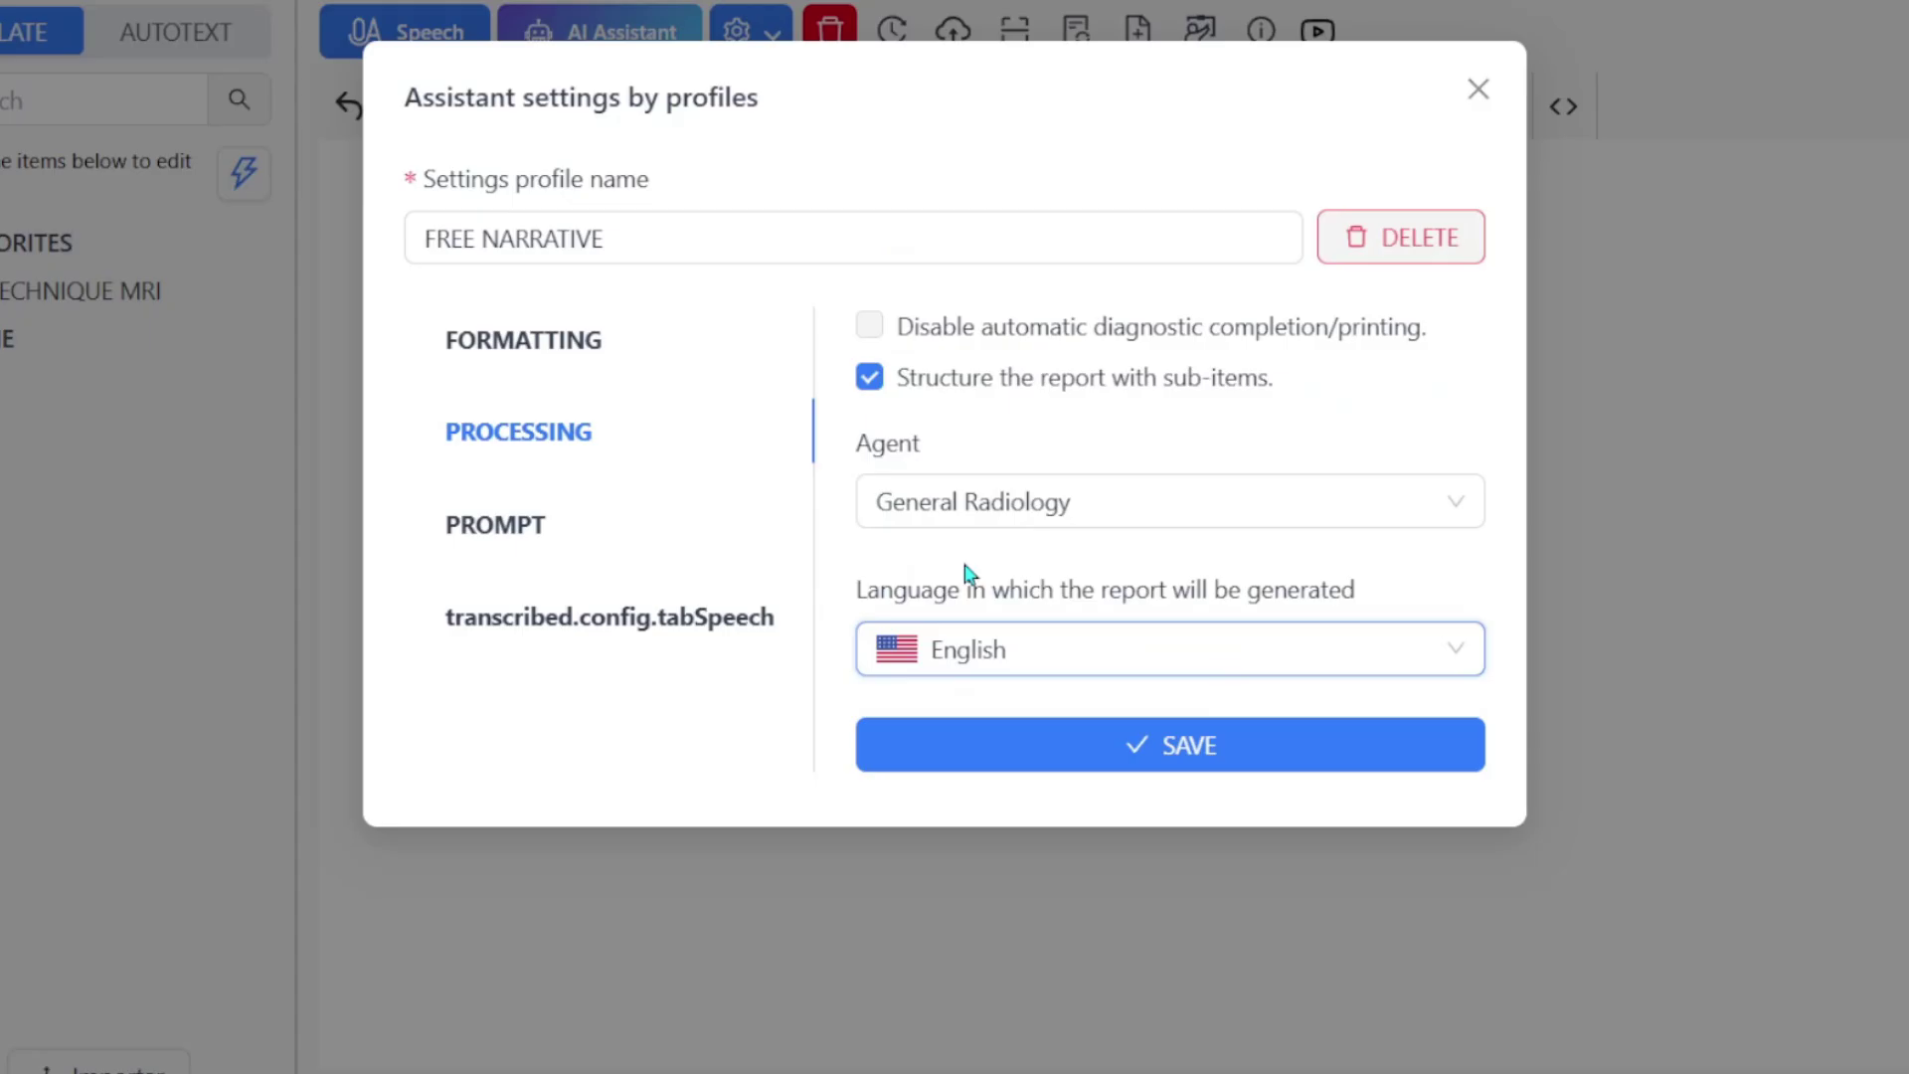
# Step: Review the prompt and speech settings, keeping LEO Speech Engine V2 and English, then close them
pyautogui.click(545, 534)
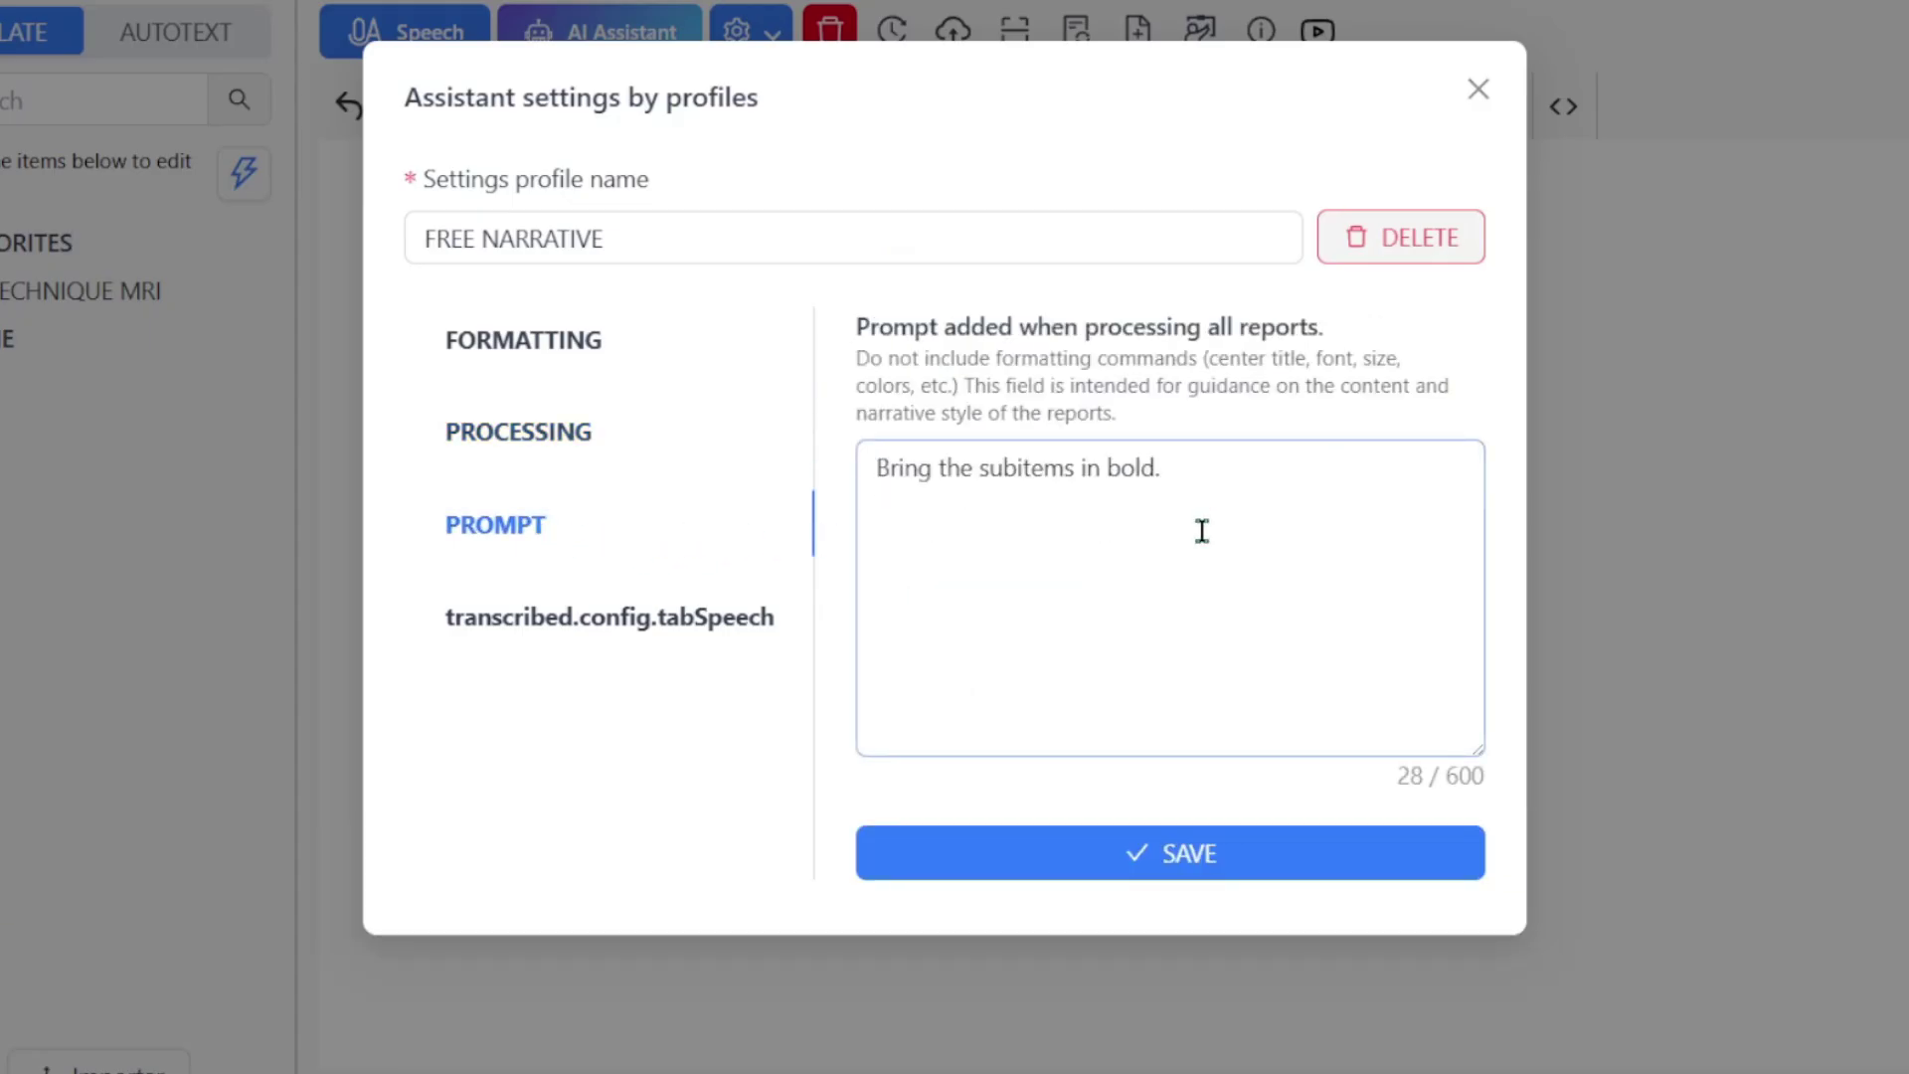
pyautogui.click(547, 626)
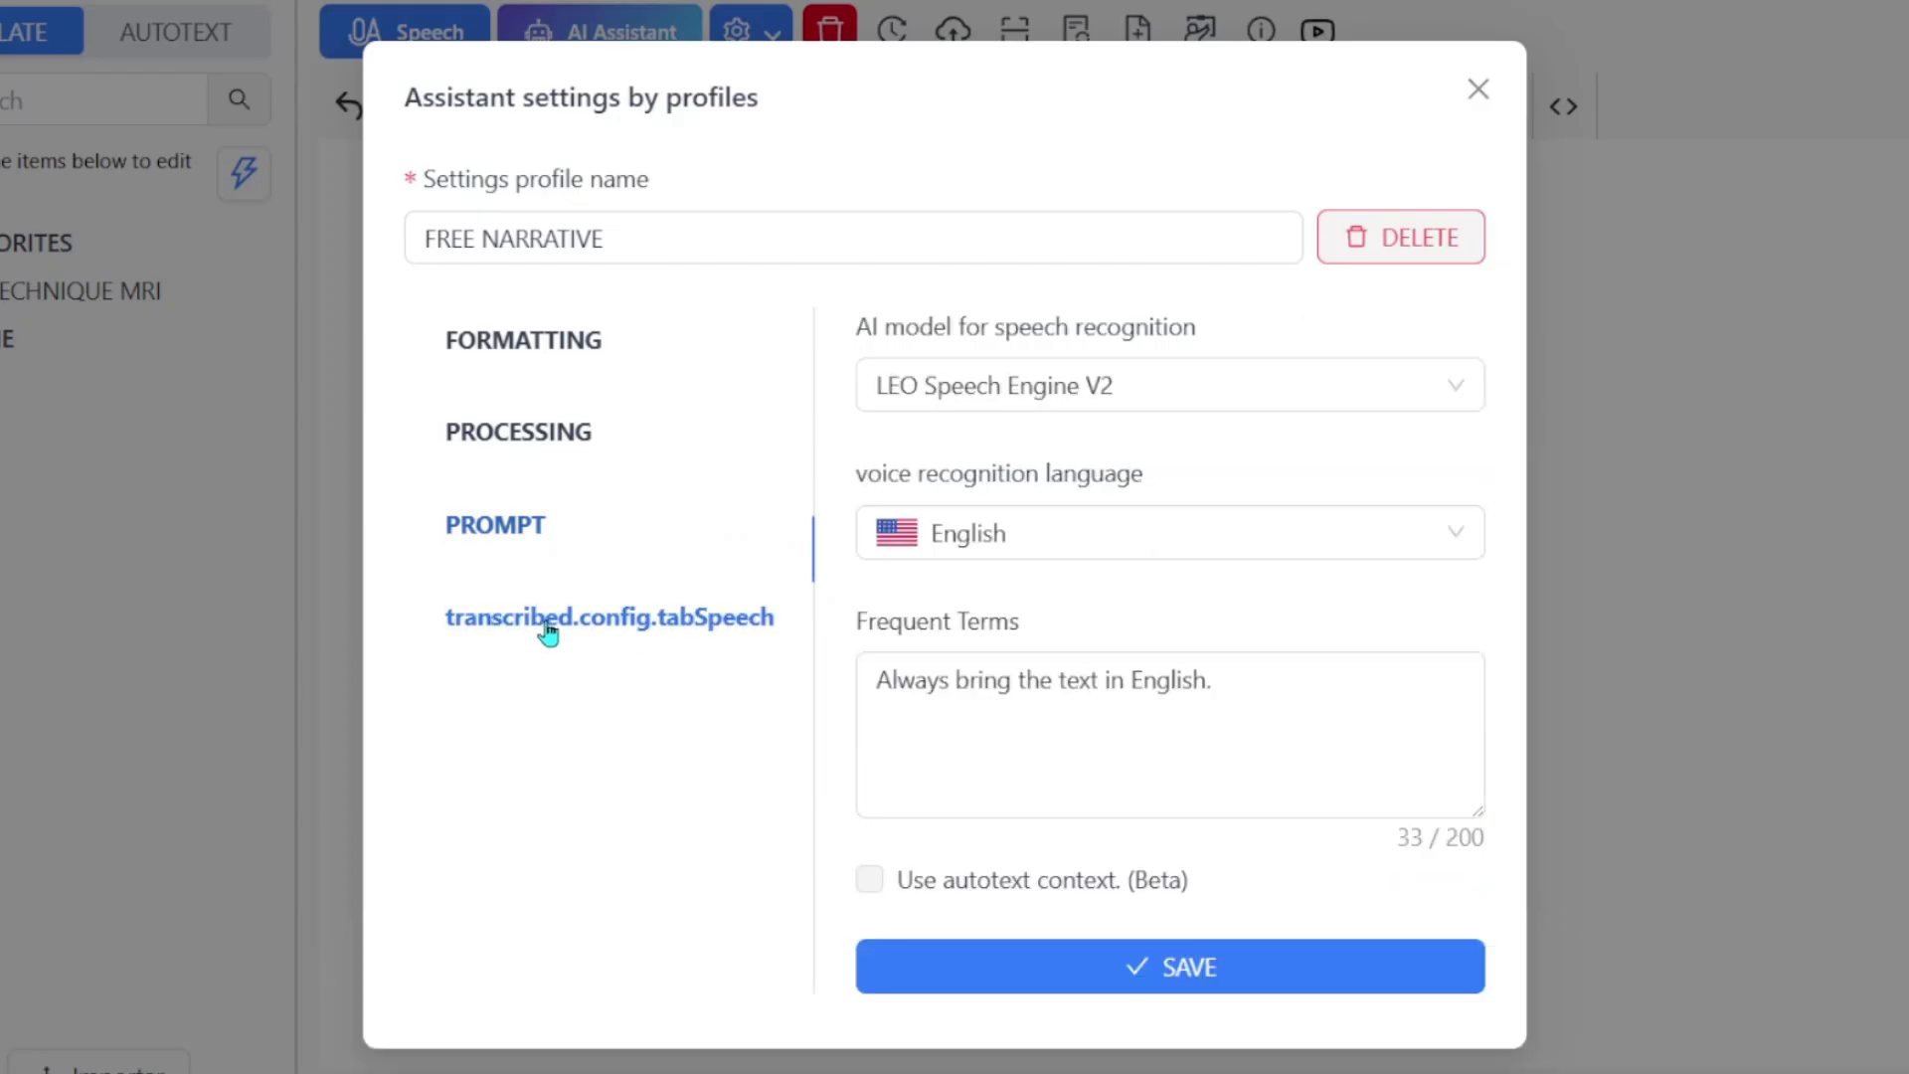
pyautogui.click(1151, 403)
pyautogui.click(1140, 468)
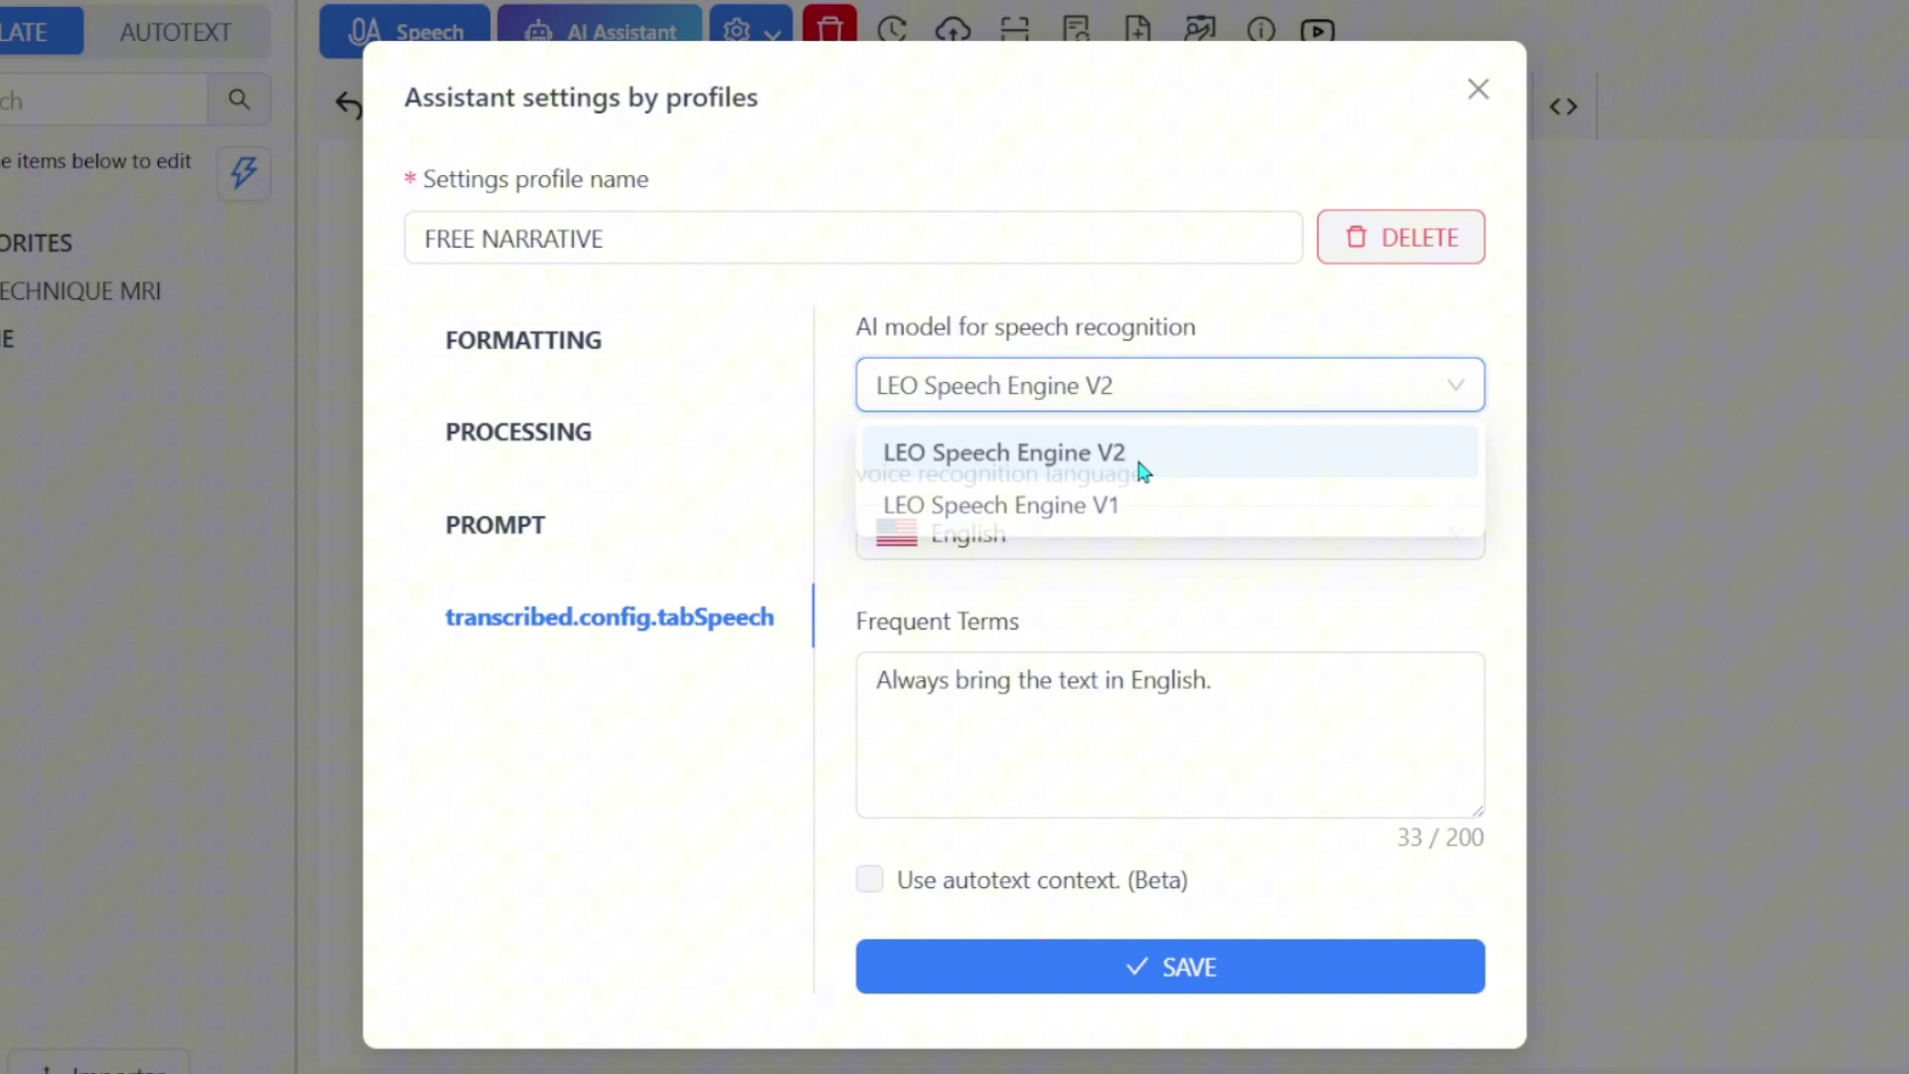
pyautogui.click(1056, 551)
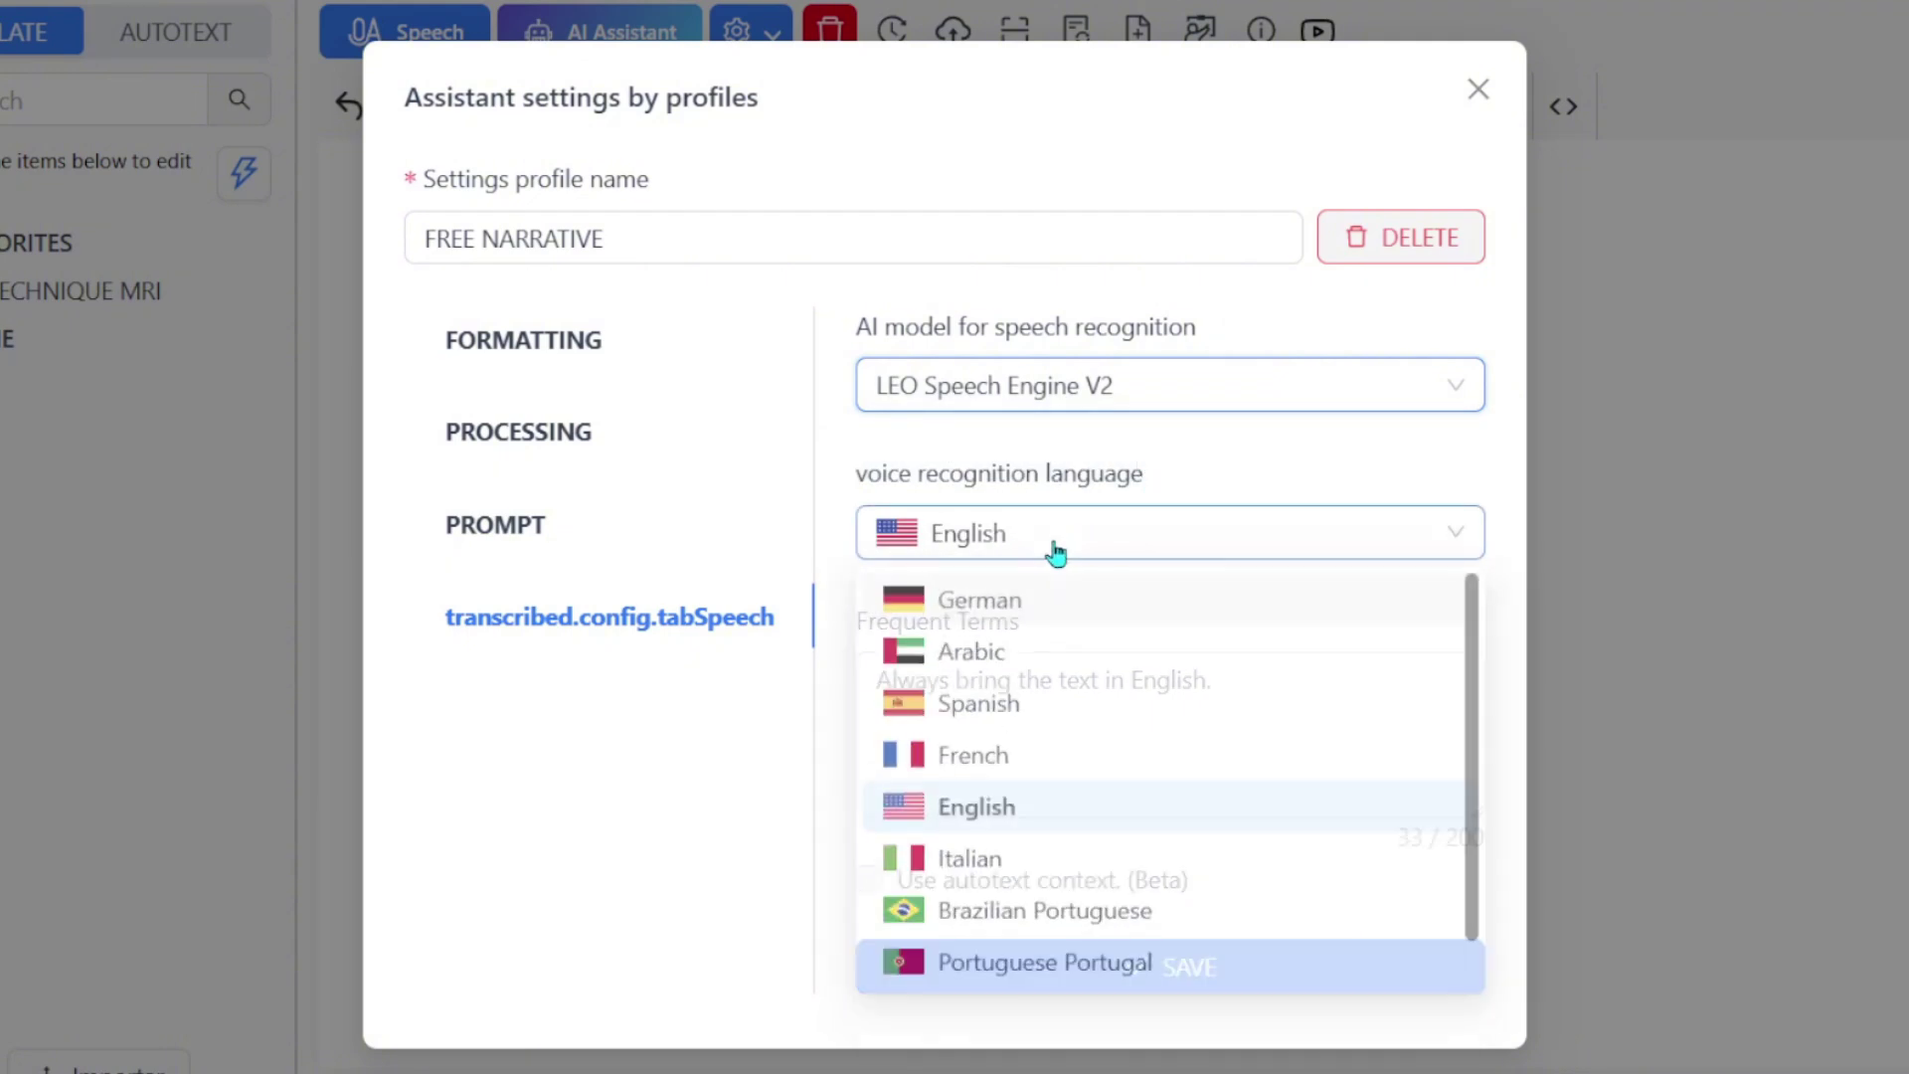
pyautogui.click(1058, 553)
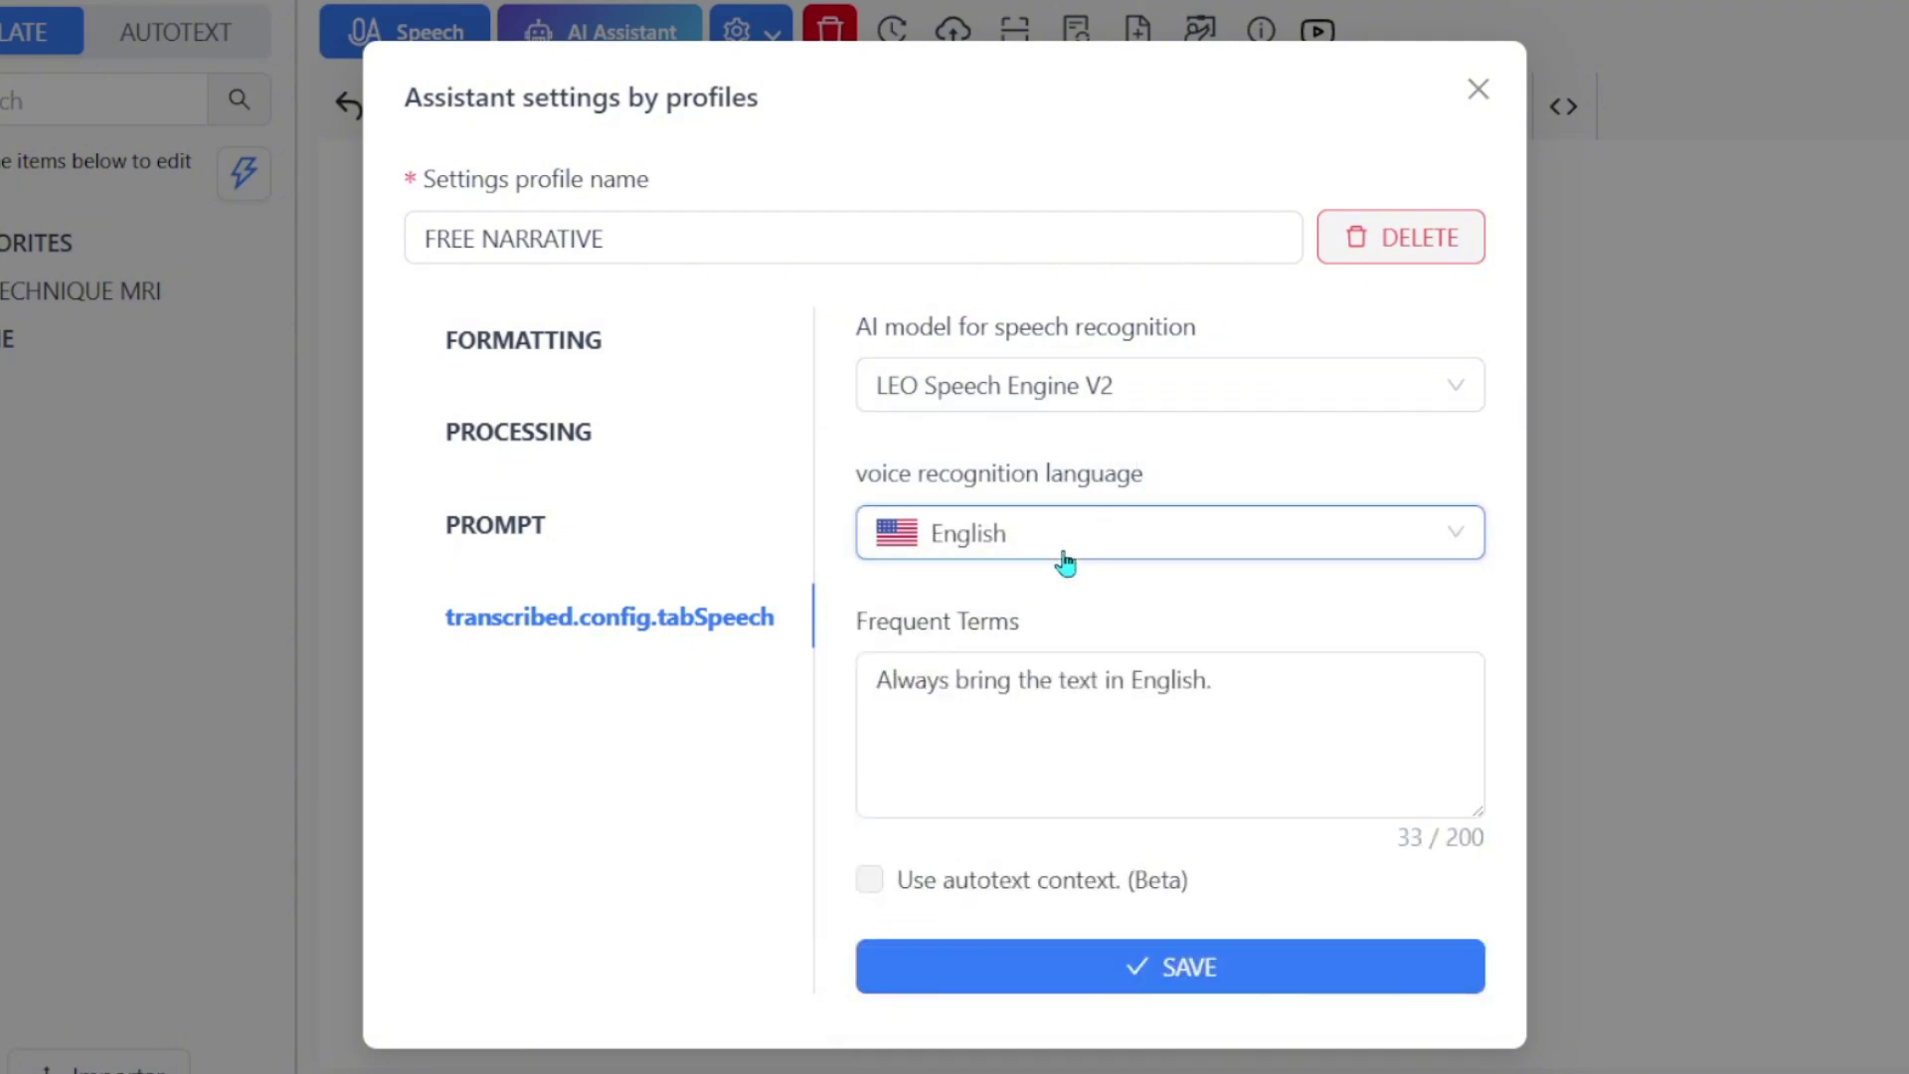
pyautogui.moveTo(1221, 680); pyautogui.dragTo(830, 666)
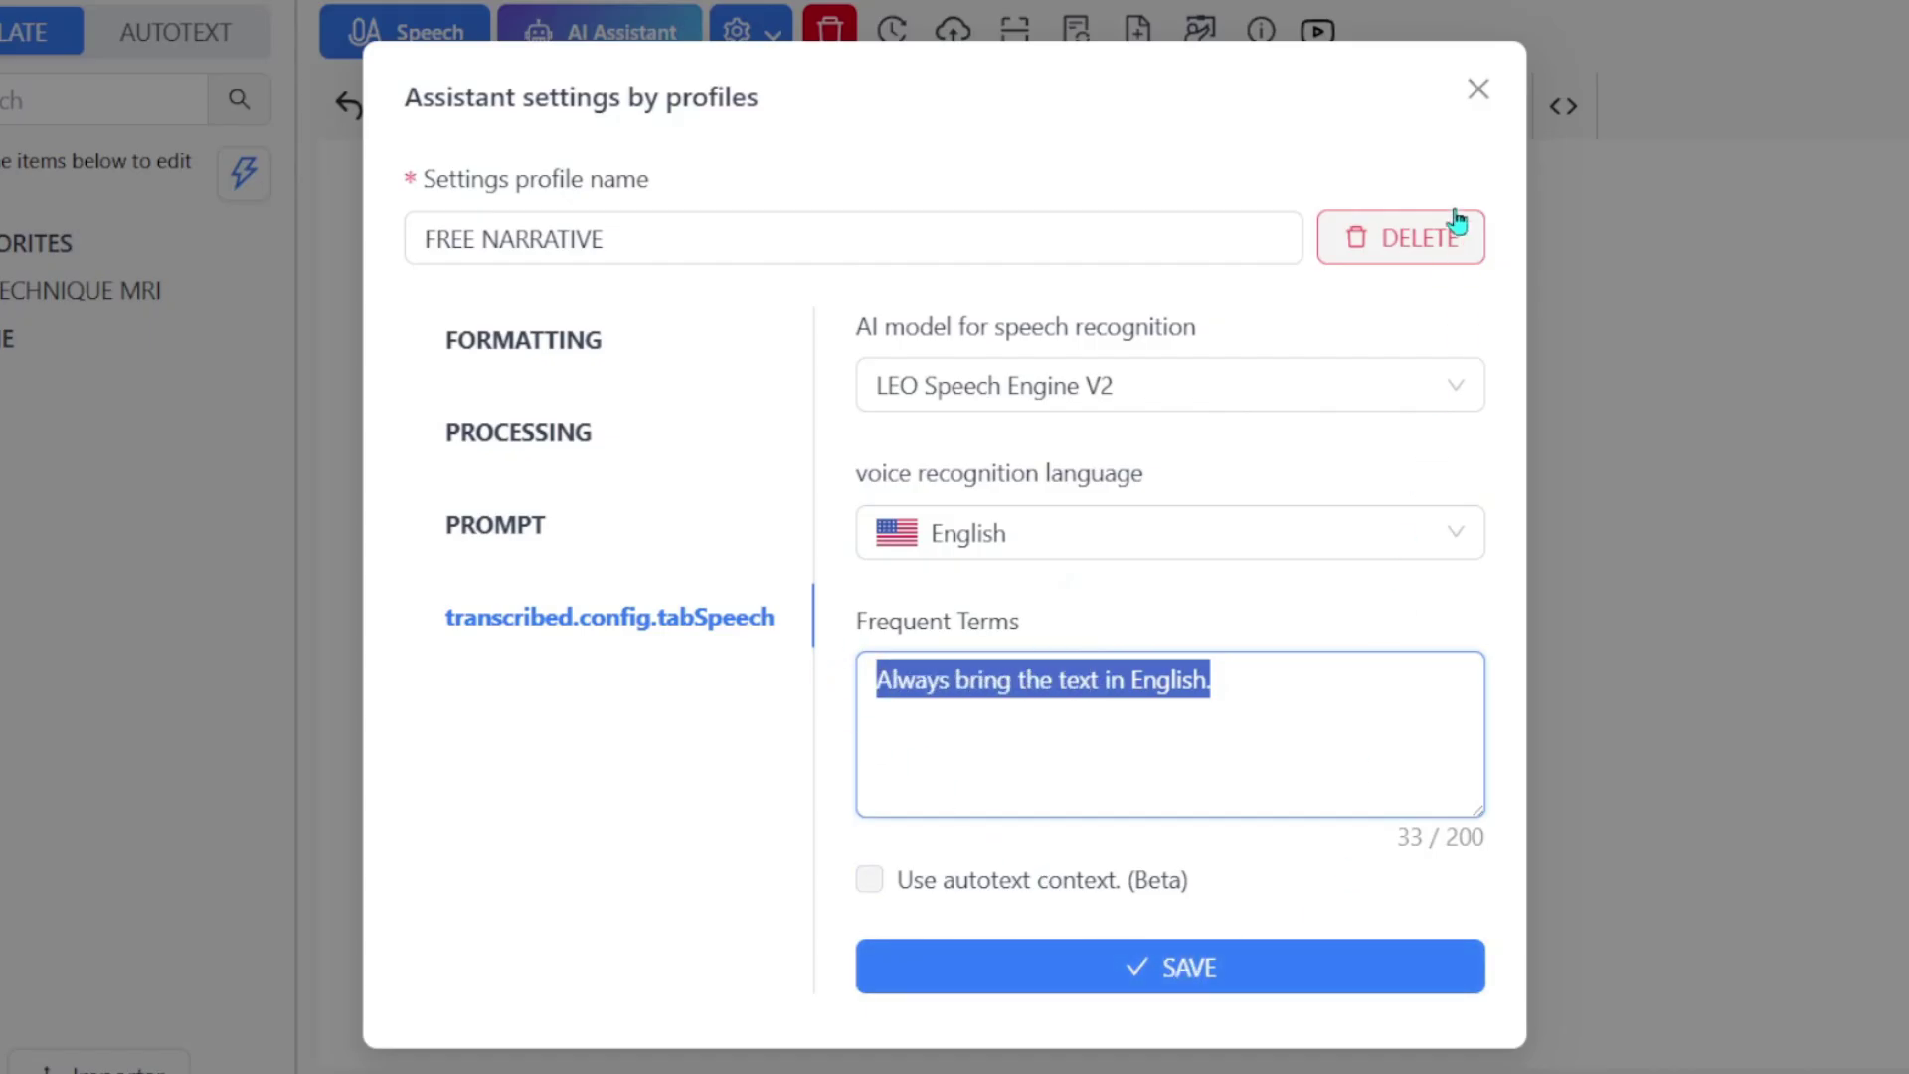
pyautogui.click(1479, 88)
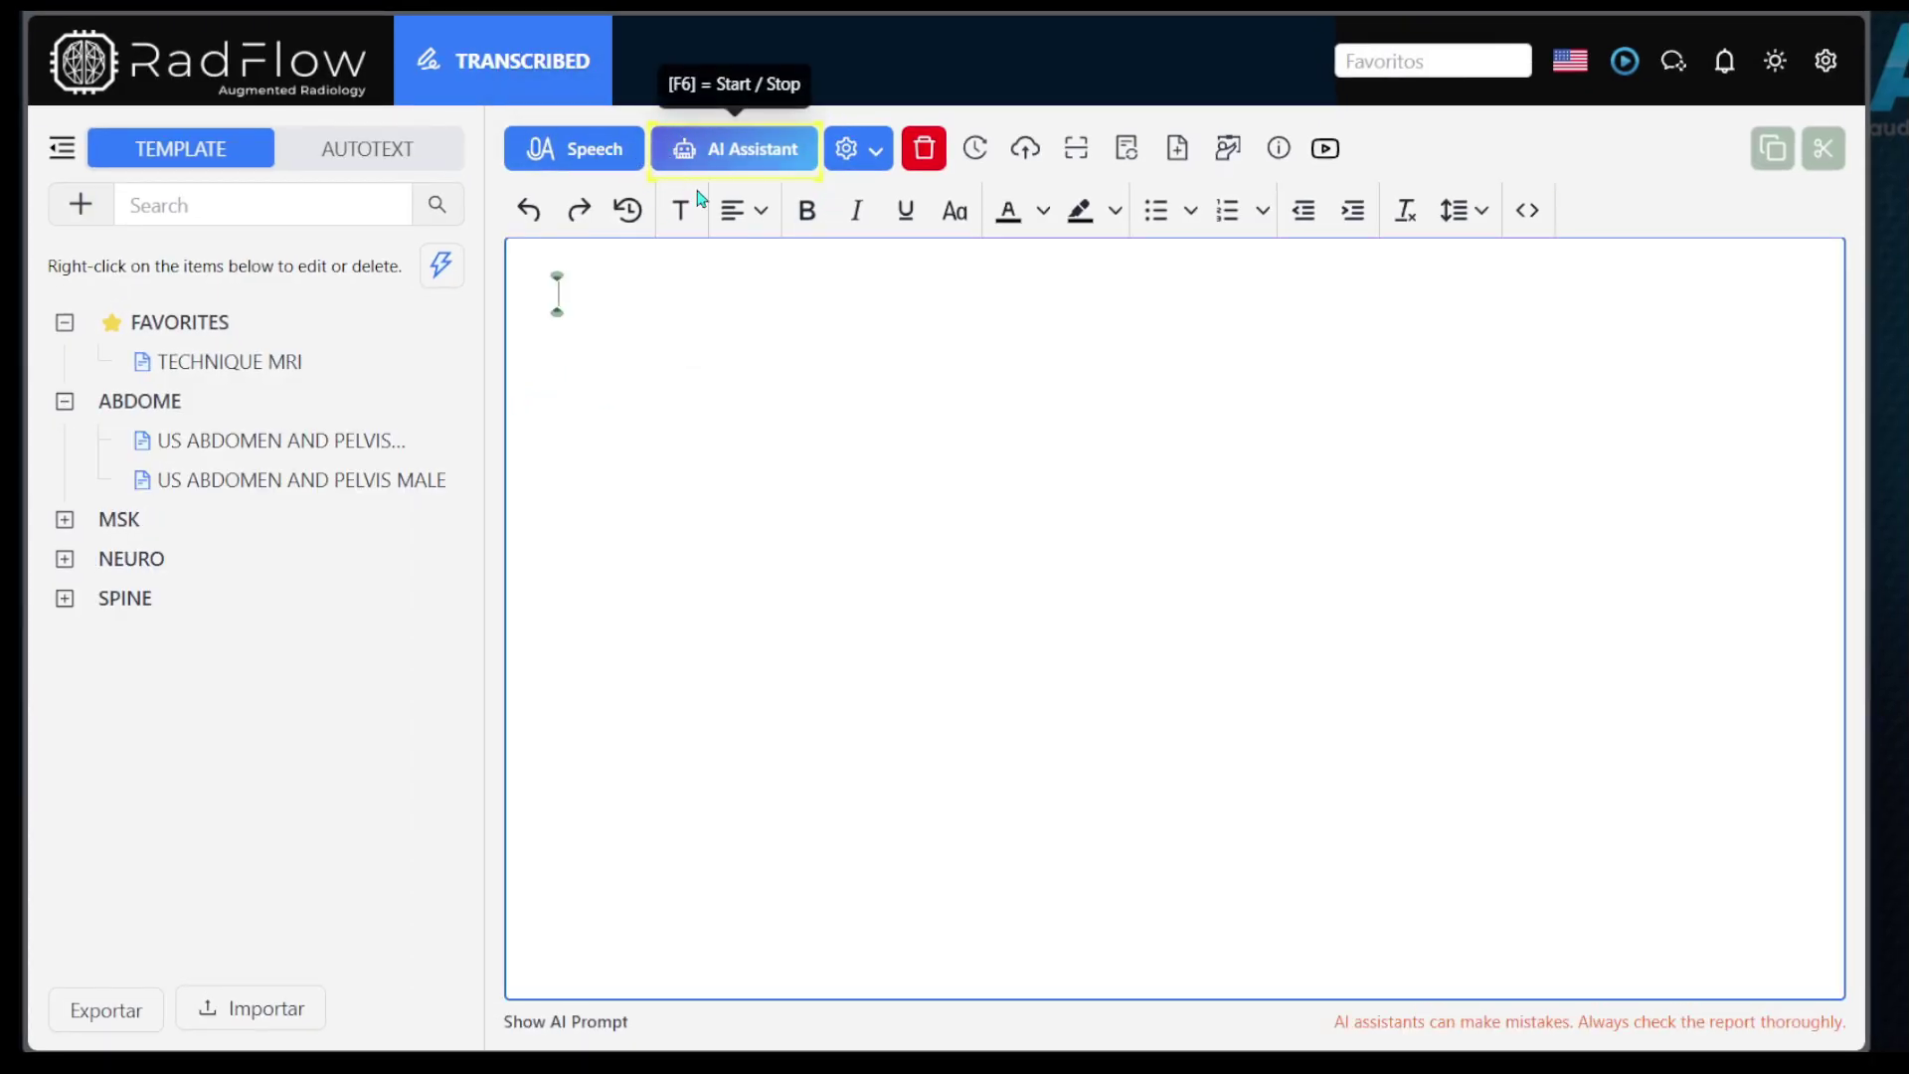
pyautogui.click(332, 440)
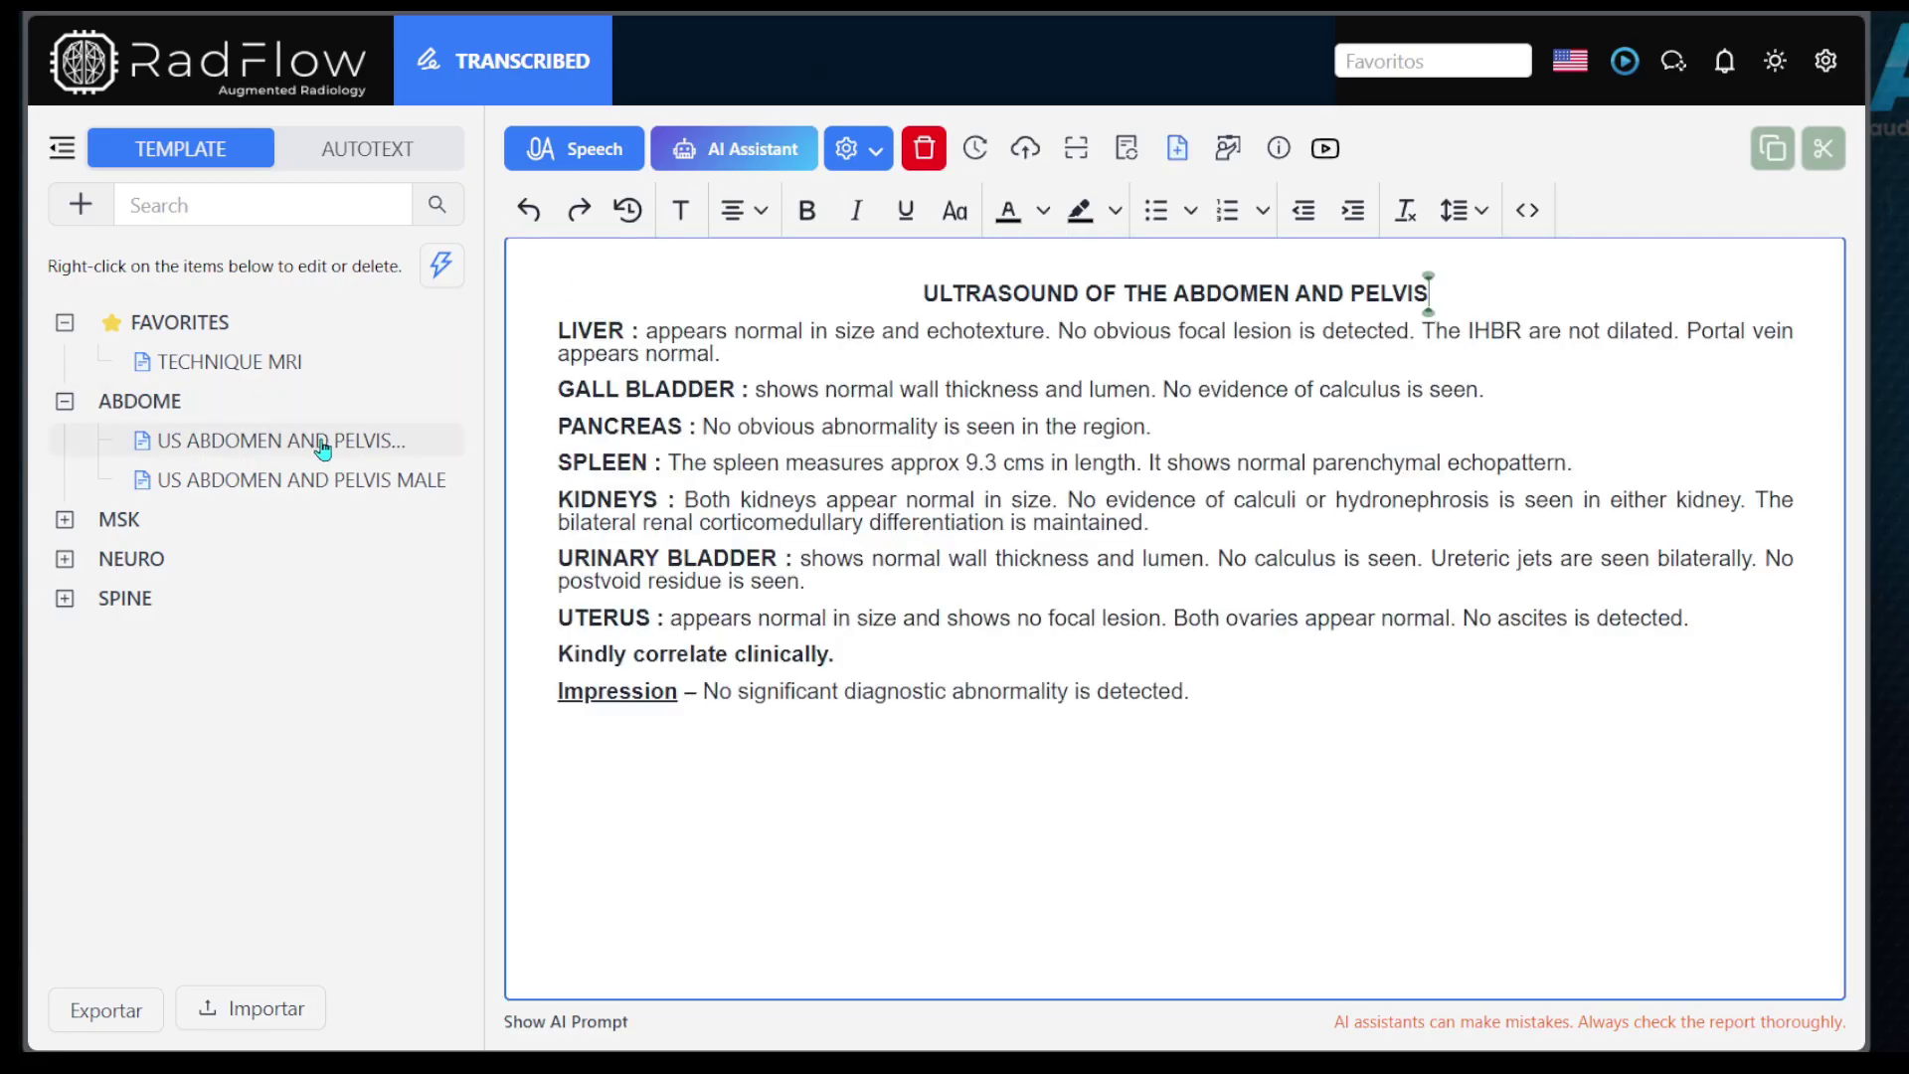
pyautogui.moveTo(1218, 693); pyautogui.dragTo(545, 336)
pyautogui.click(543, 348)
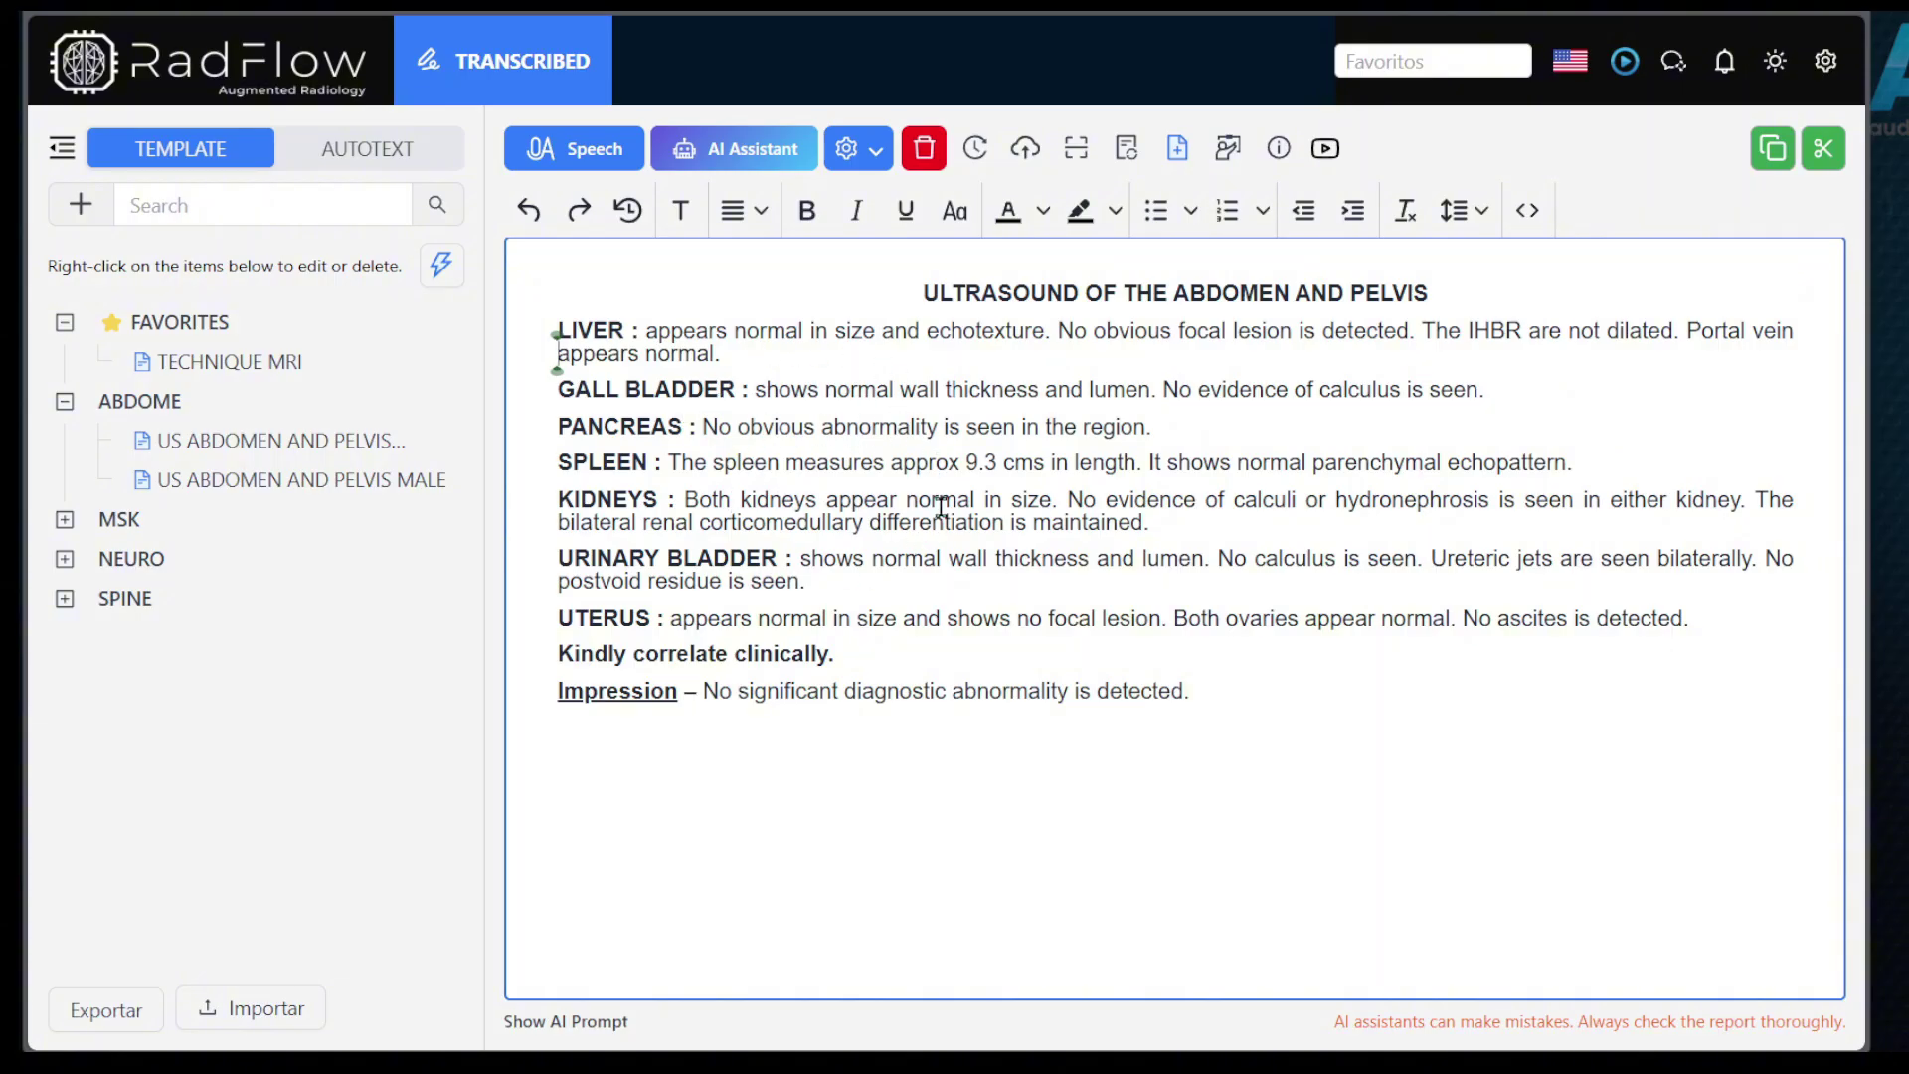
pyautogui.click(924, 148)
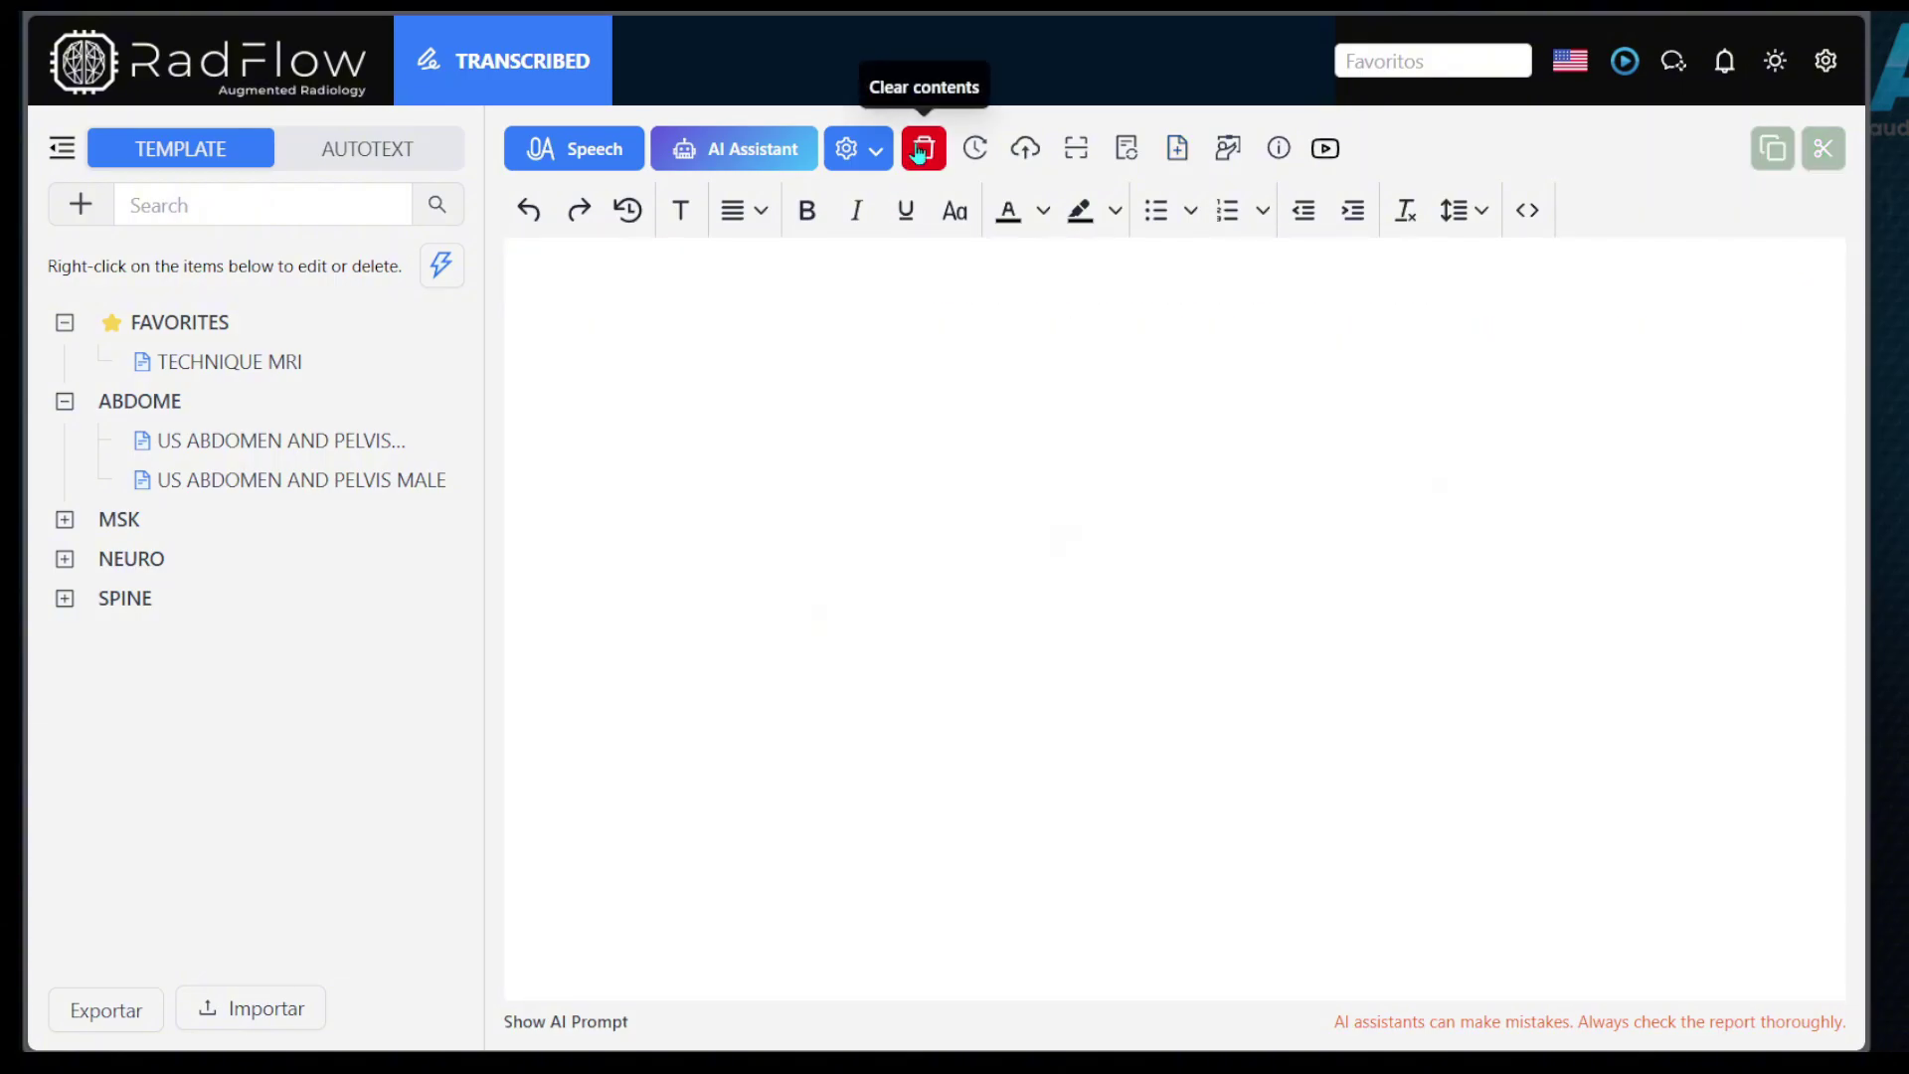
# Step: Generate an MRI LUMBOSACRAL SPINE report from AI Assistant dictation and review its opening sections
pyautogui.click(736, 149)
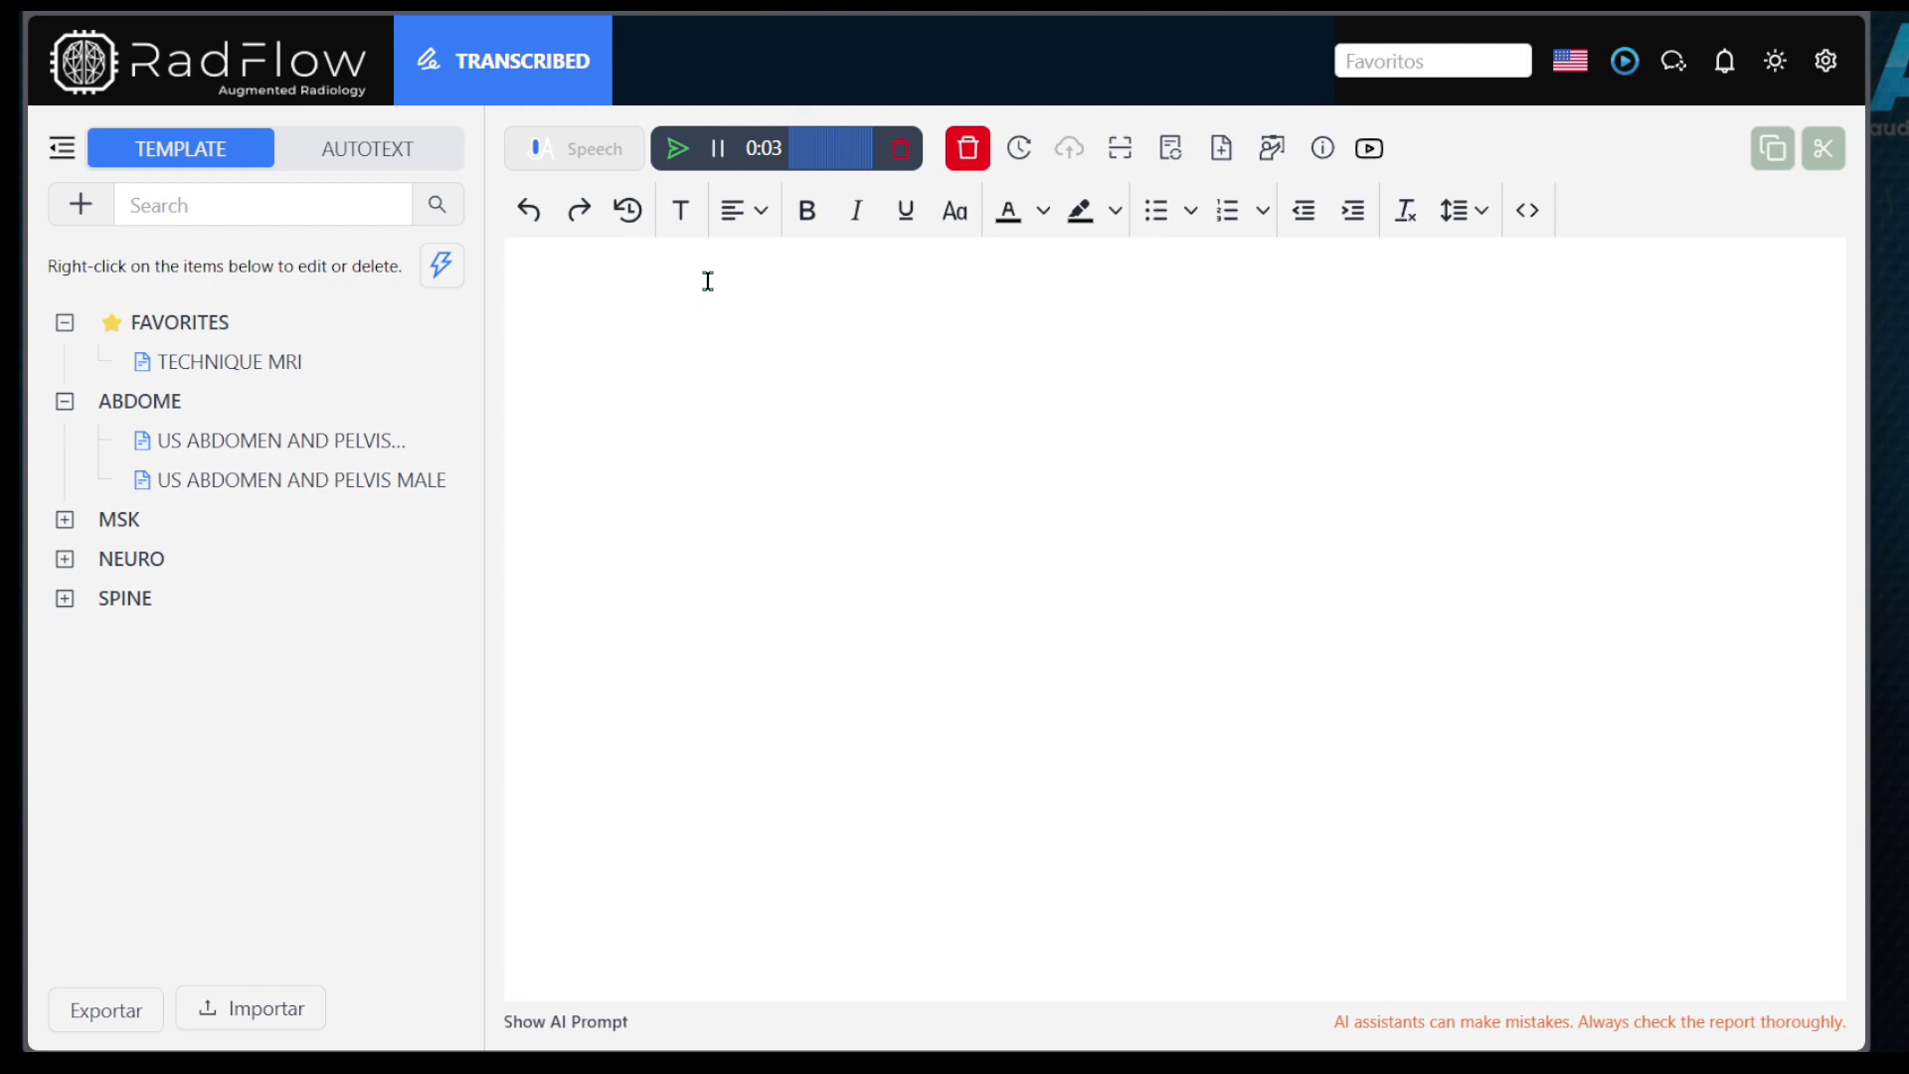
pyautogui.click(676, 150)
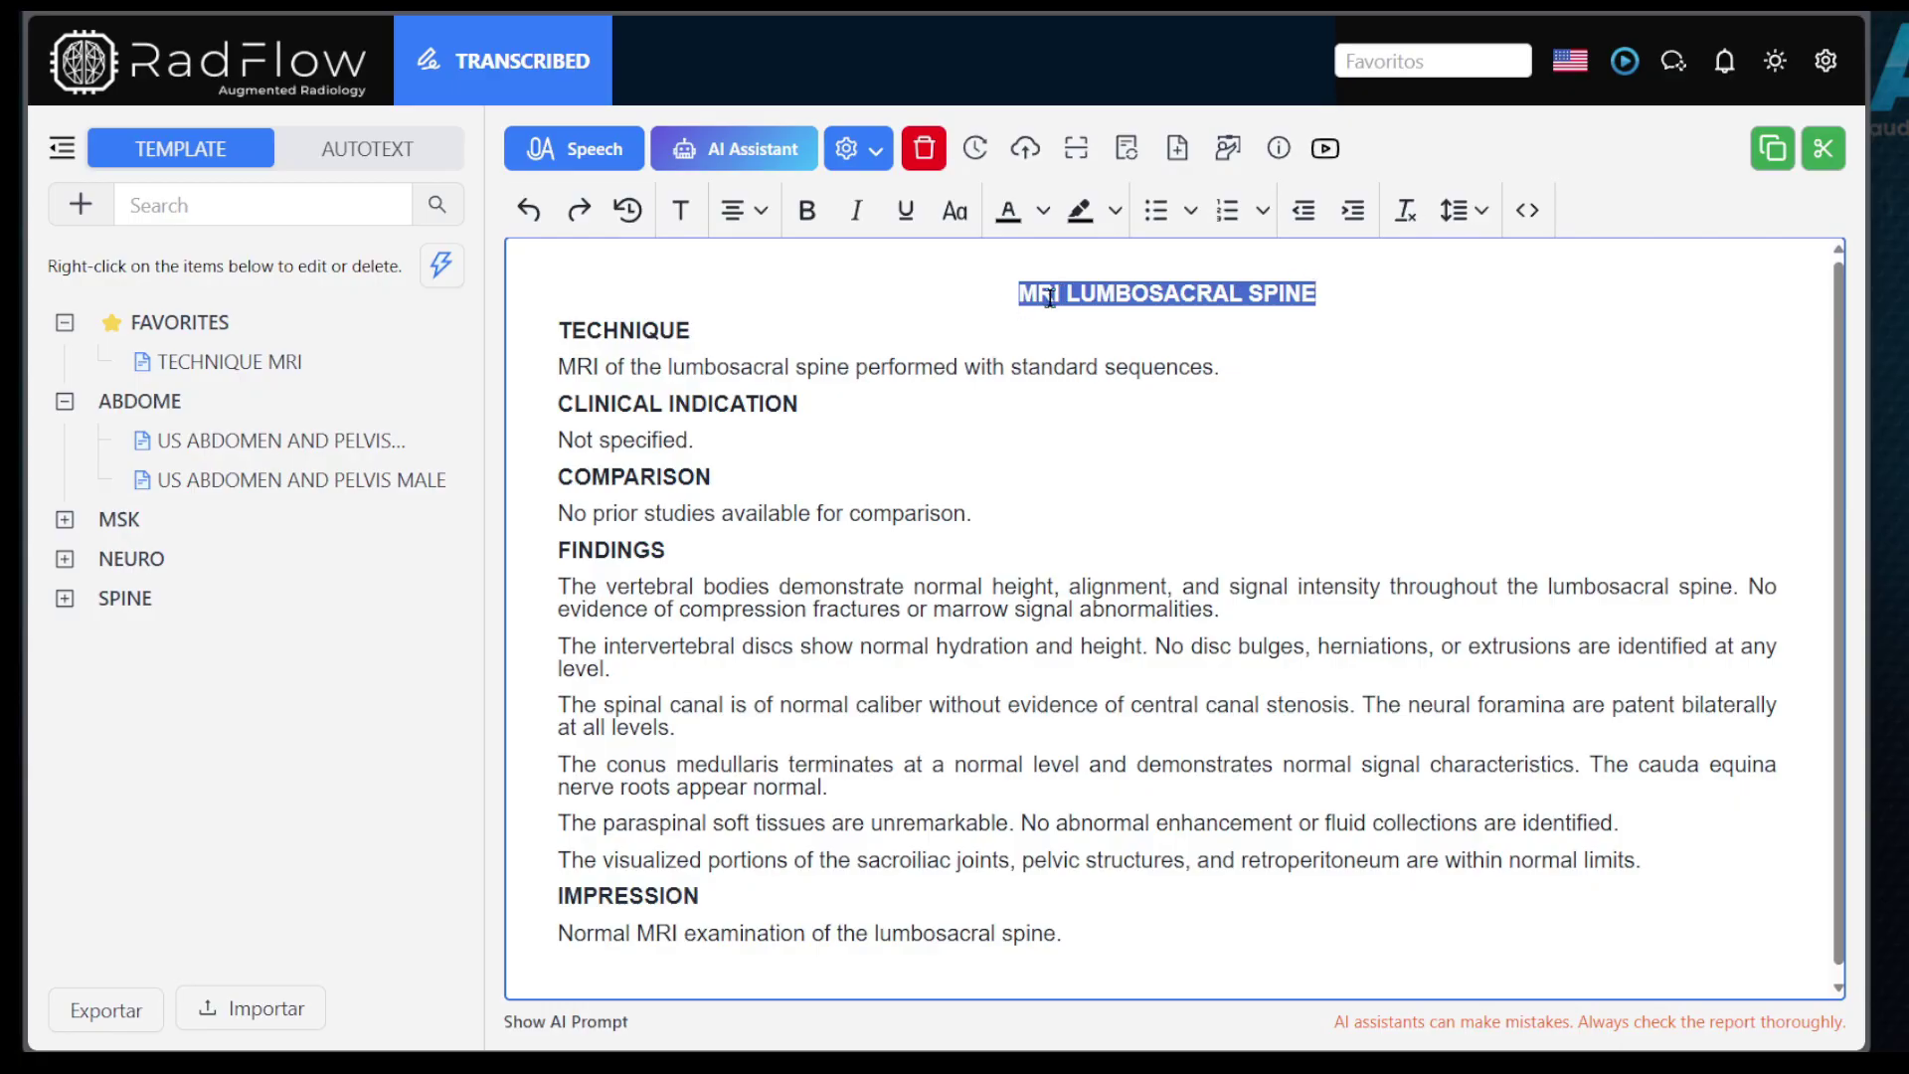
pyautogui.click(1339, 294)
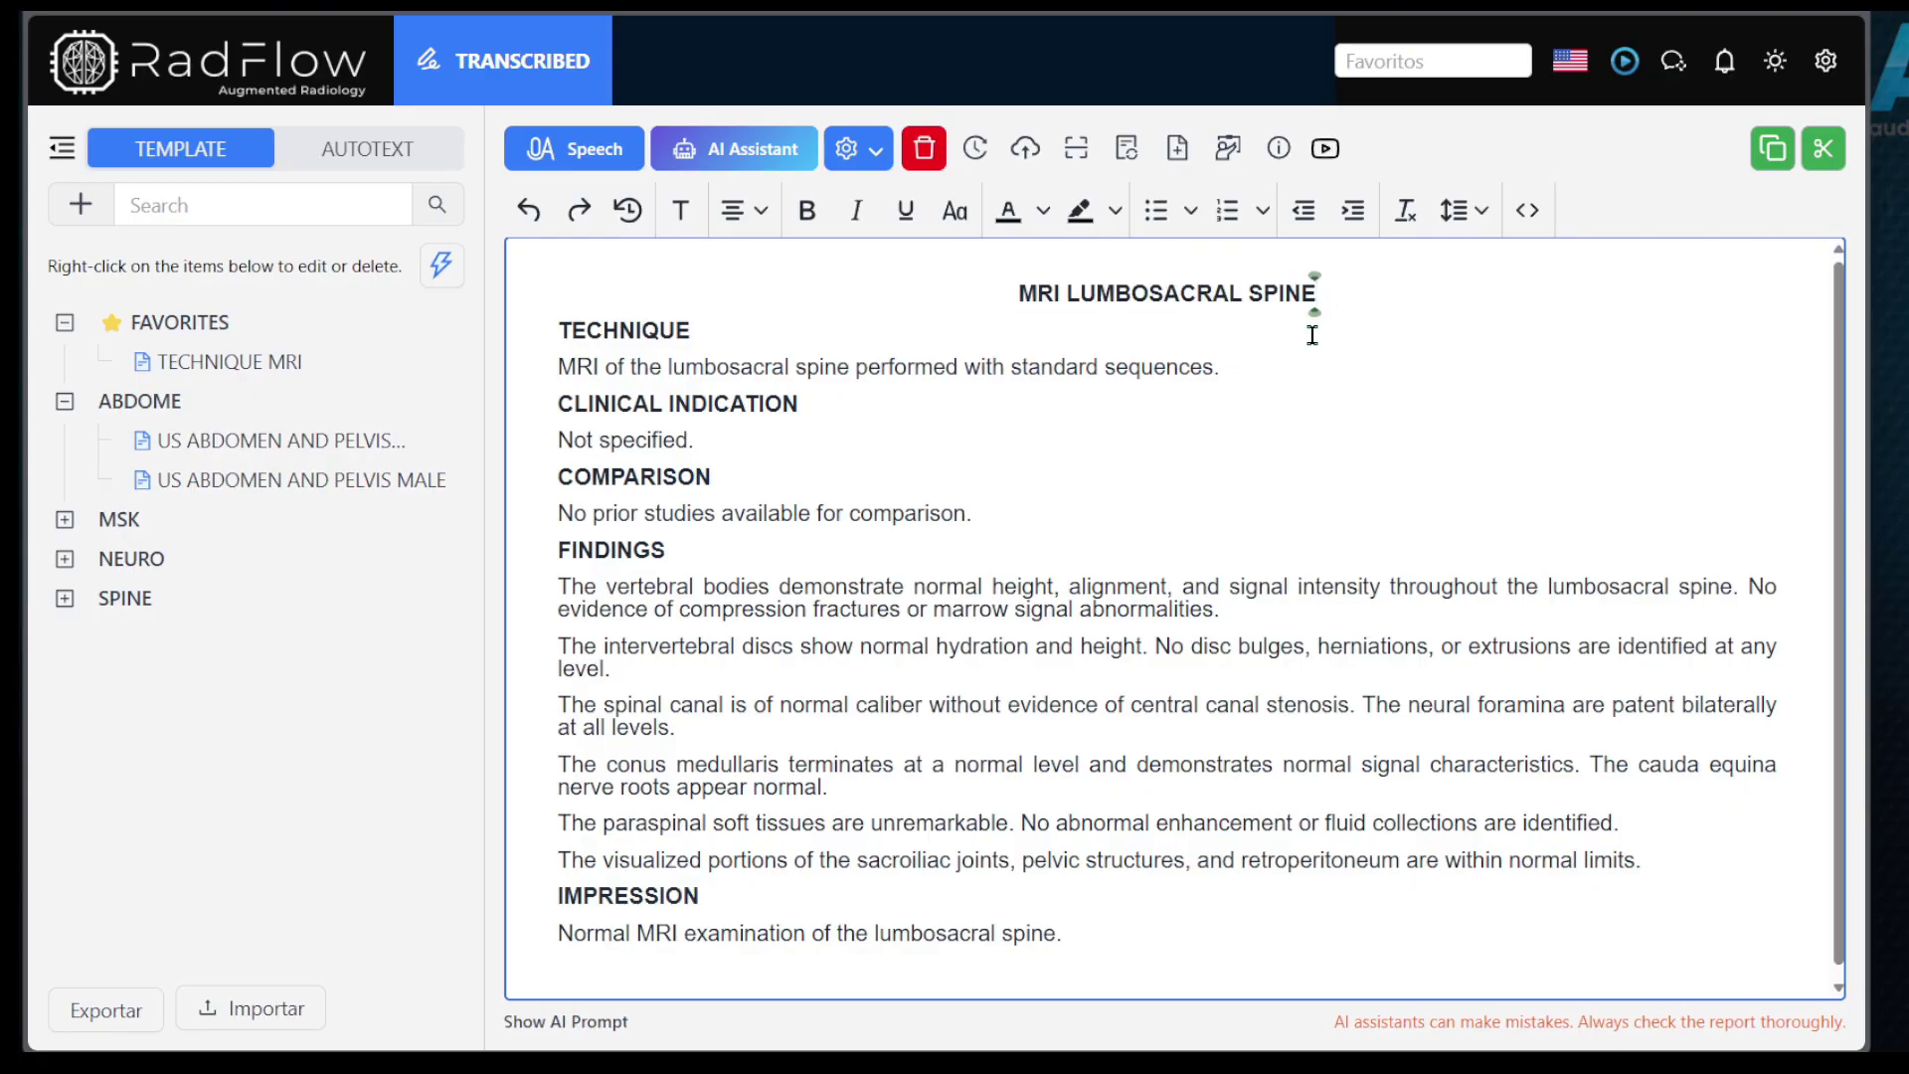
pyautogui.click(1134, 489)
pyautogui.moveTo(1065, 937); pyautogui.dragTo(572, 355)
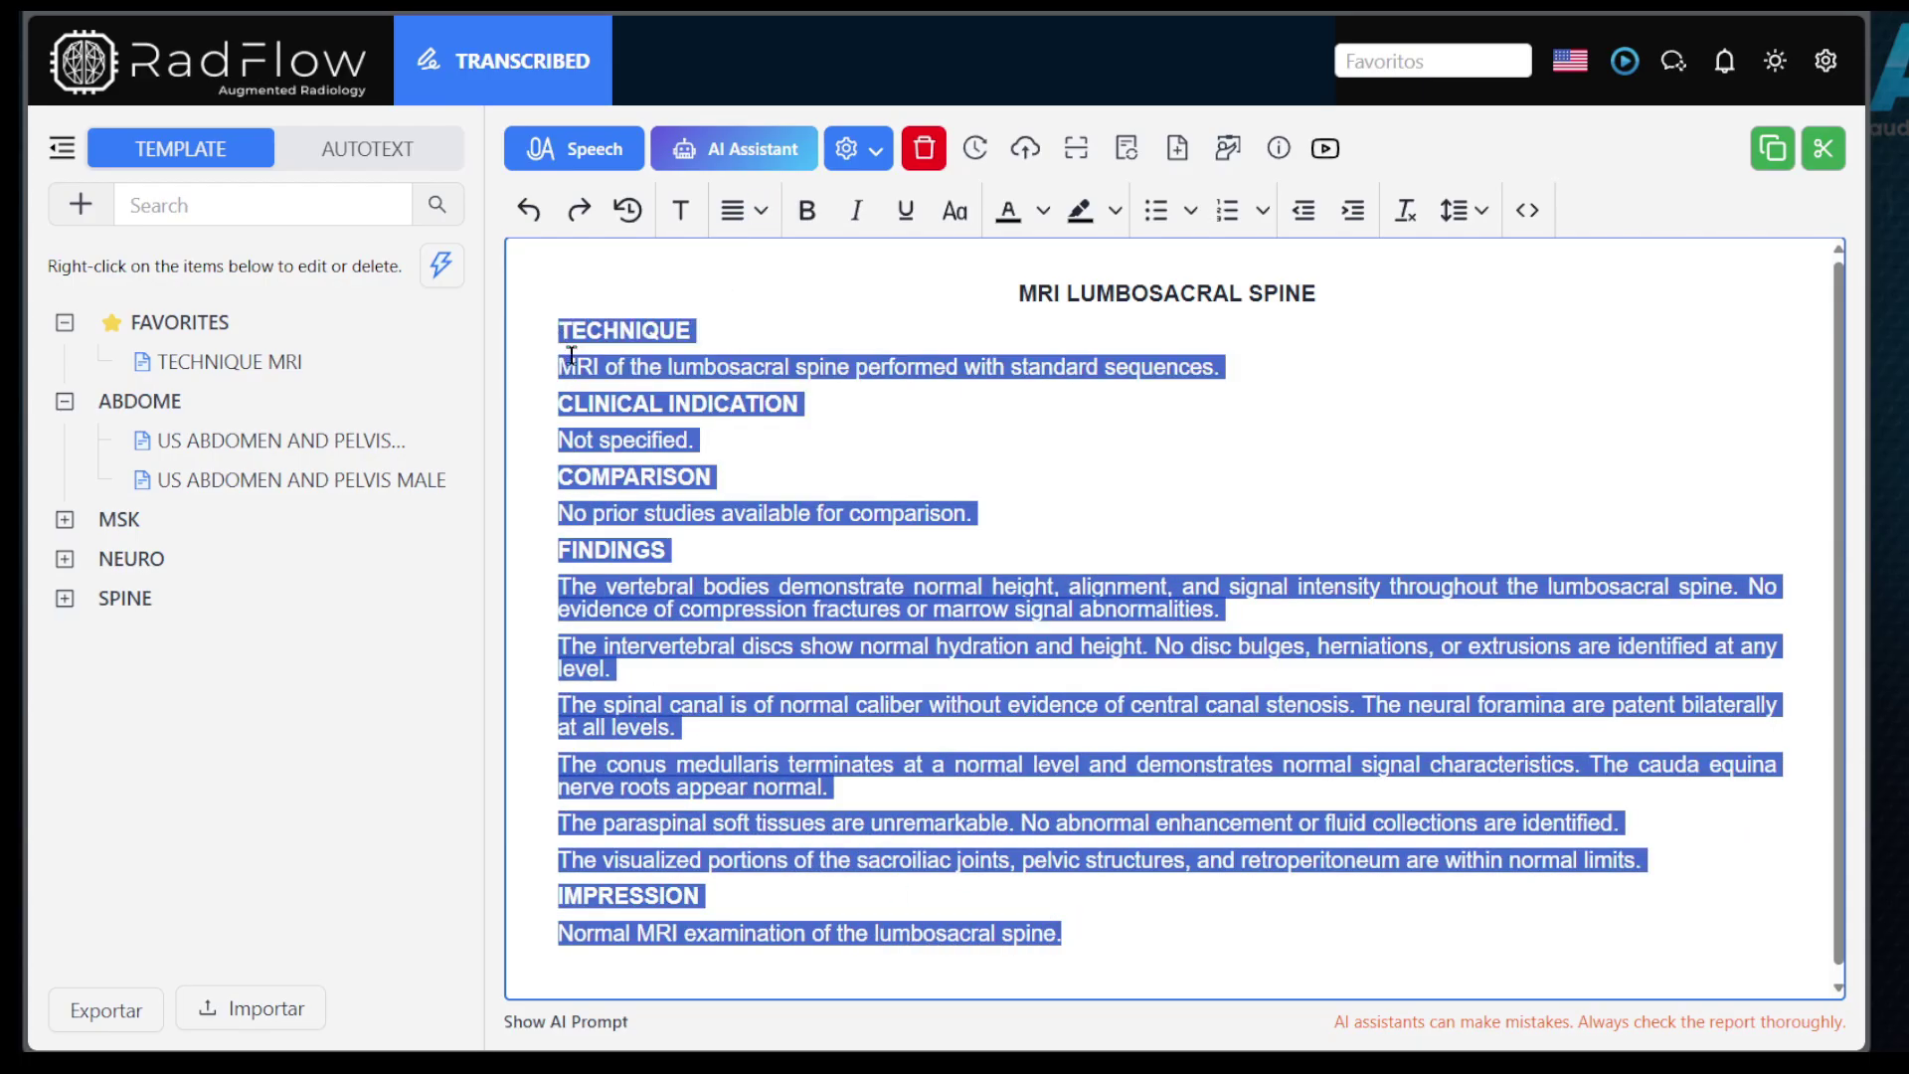
pyautogui.click(680, 480)
# Step: Review the findings and impression, then delete the entire report text
pyautogui.click(702, 549)
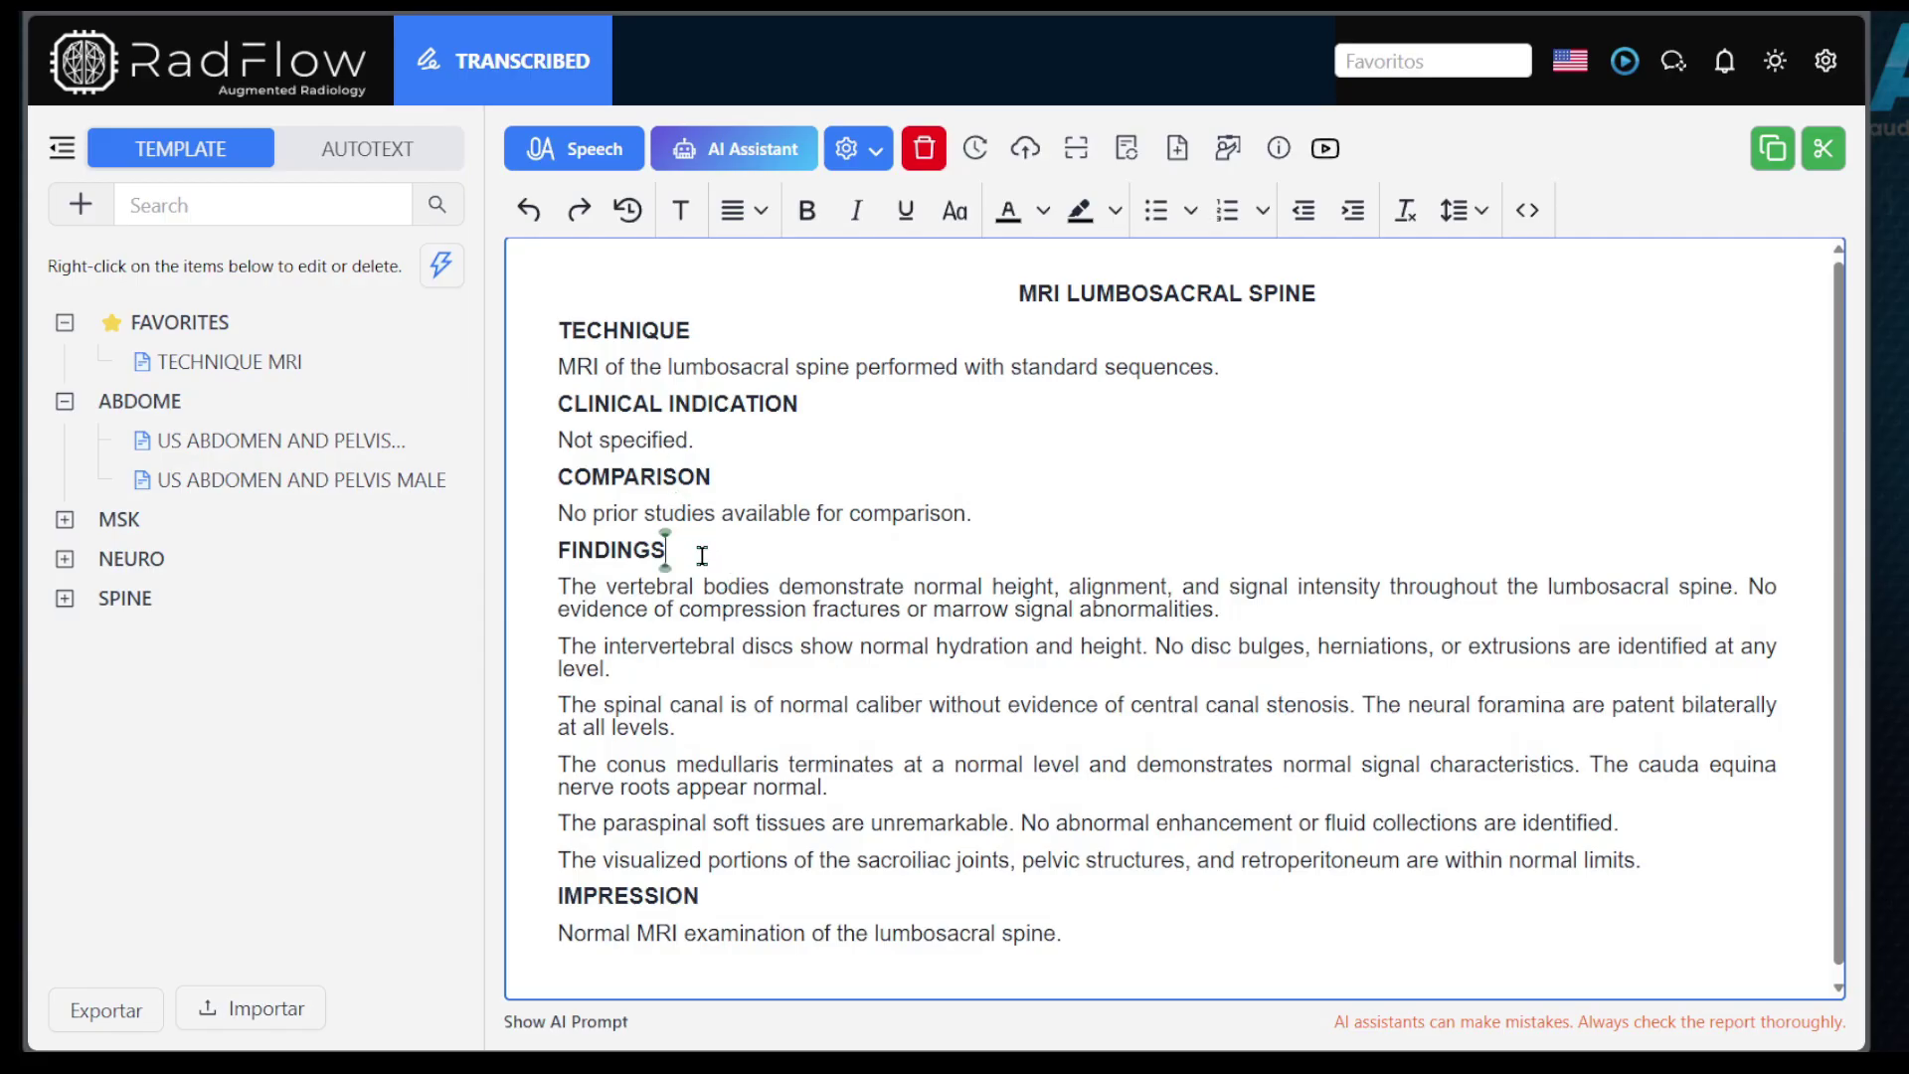
pyautogui.click(553, 582)
pyautogui.click(1214, 929)
pyautogui.hotkey('ctrl', 'a')
pyautogui.press('Delete')
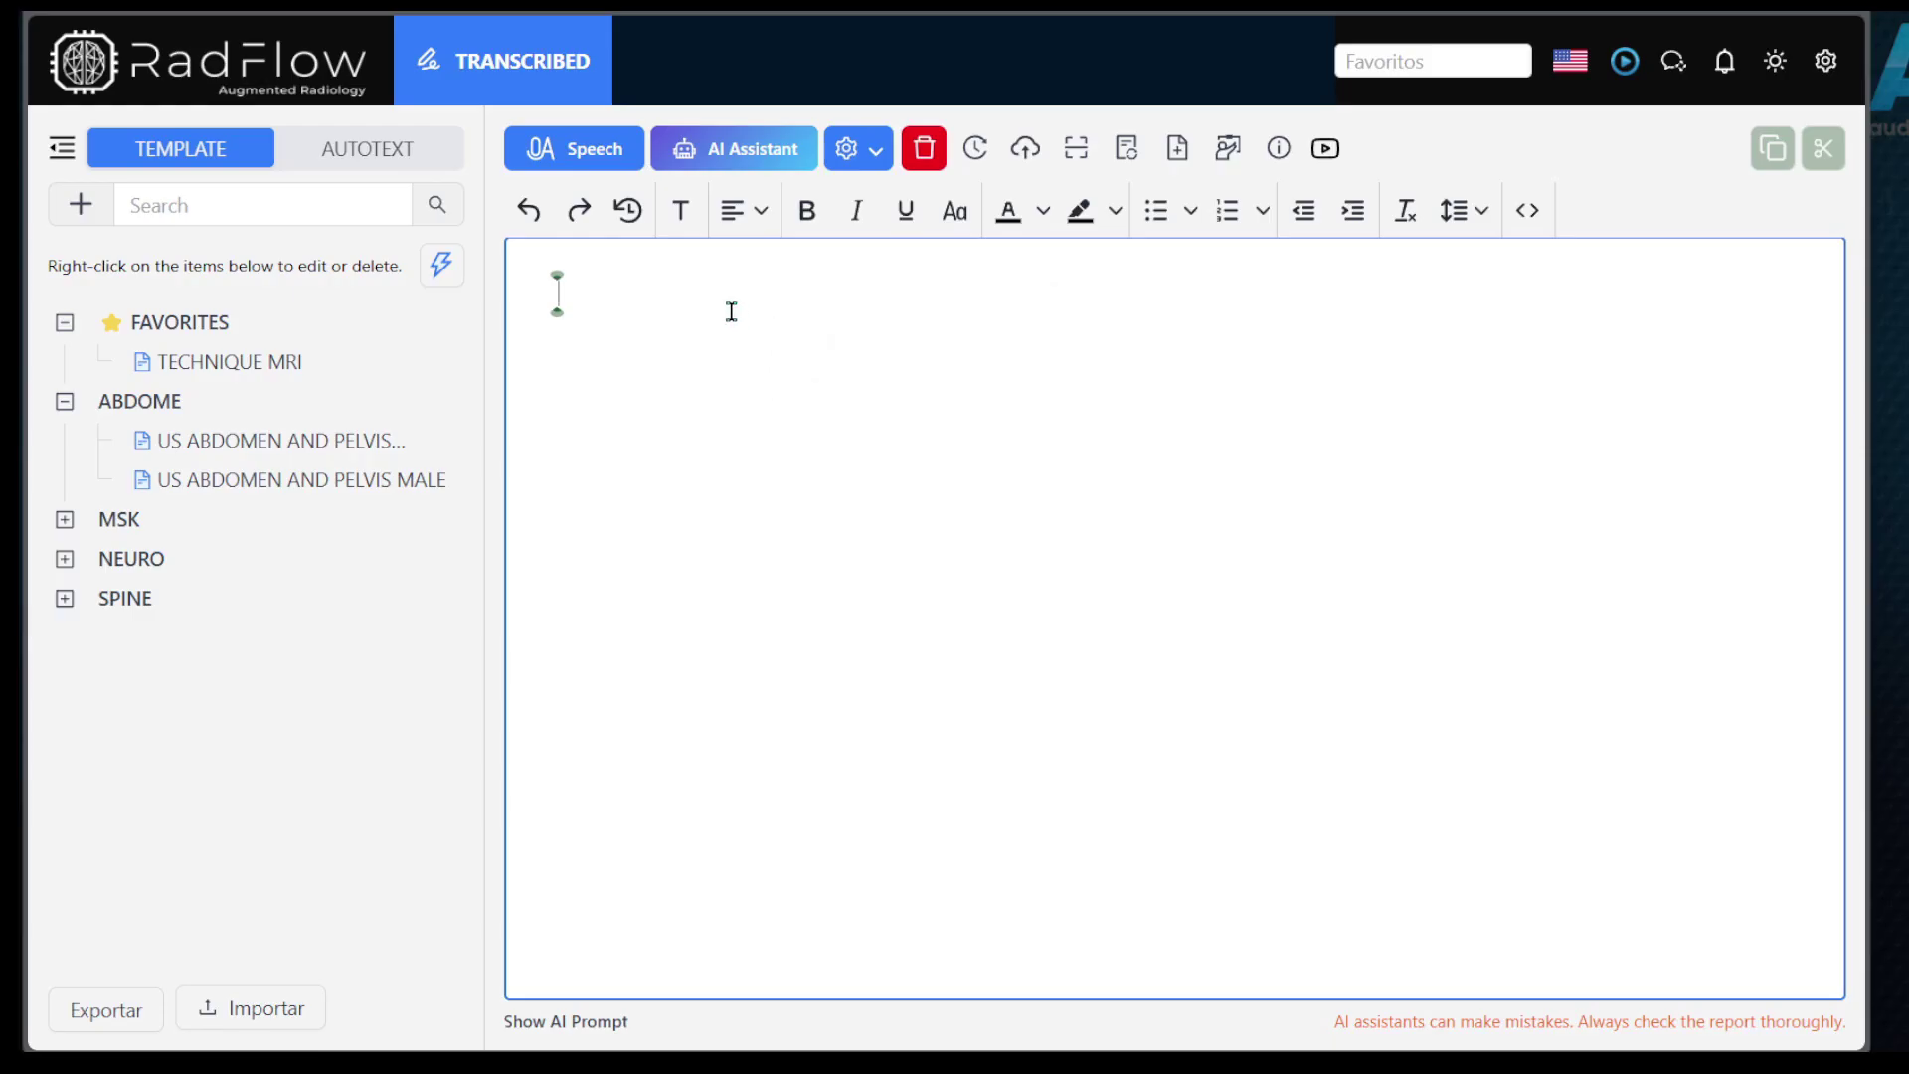
# Step: Dictate a brain study to the AI Assistant, producing an MRI BRAIN WITHOUT CONTRAST report
pyautogui.click(736, 149)
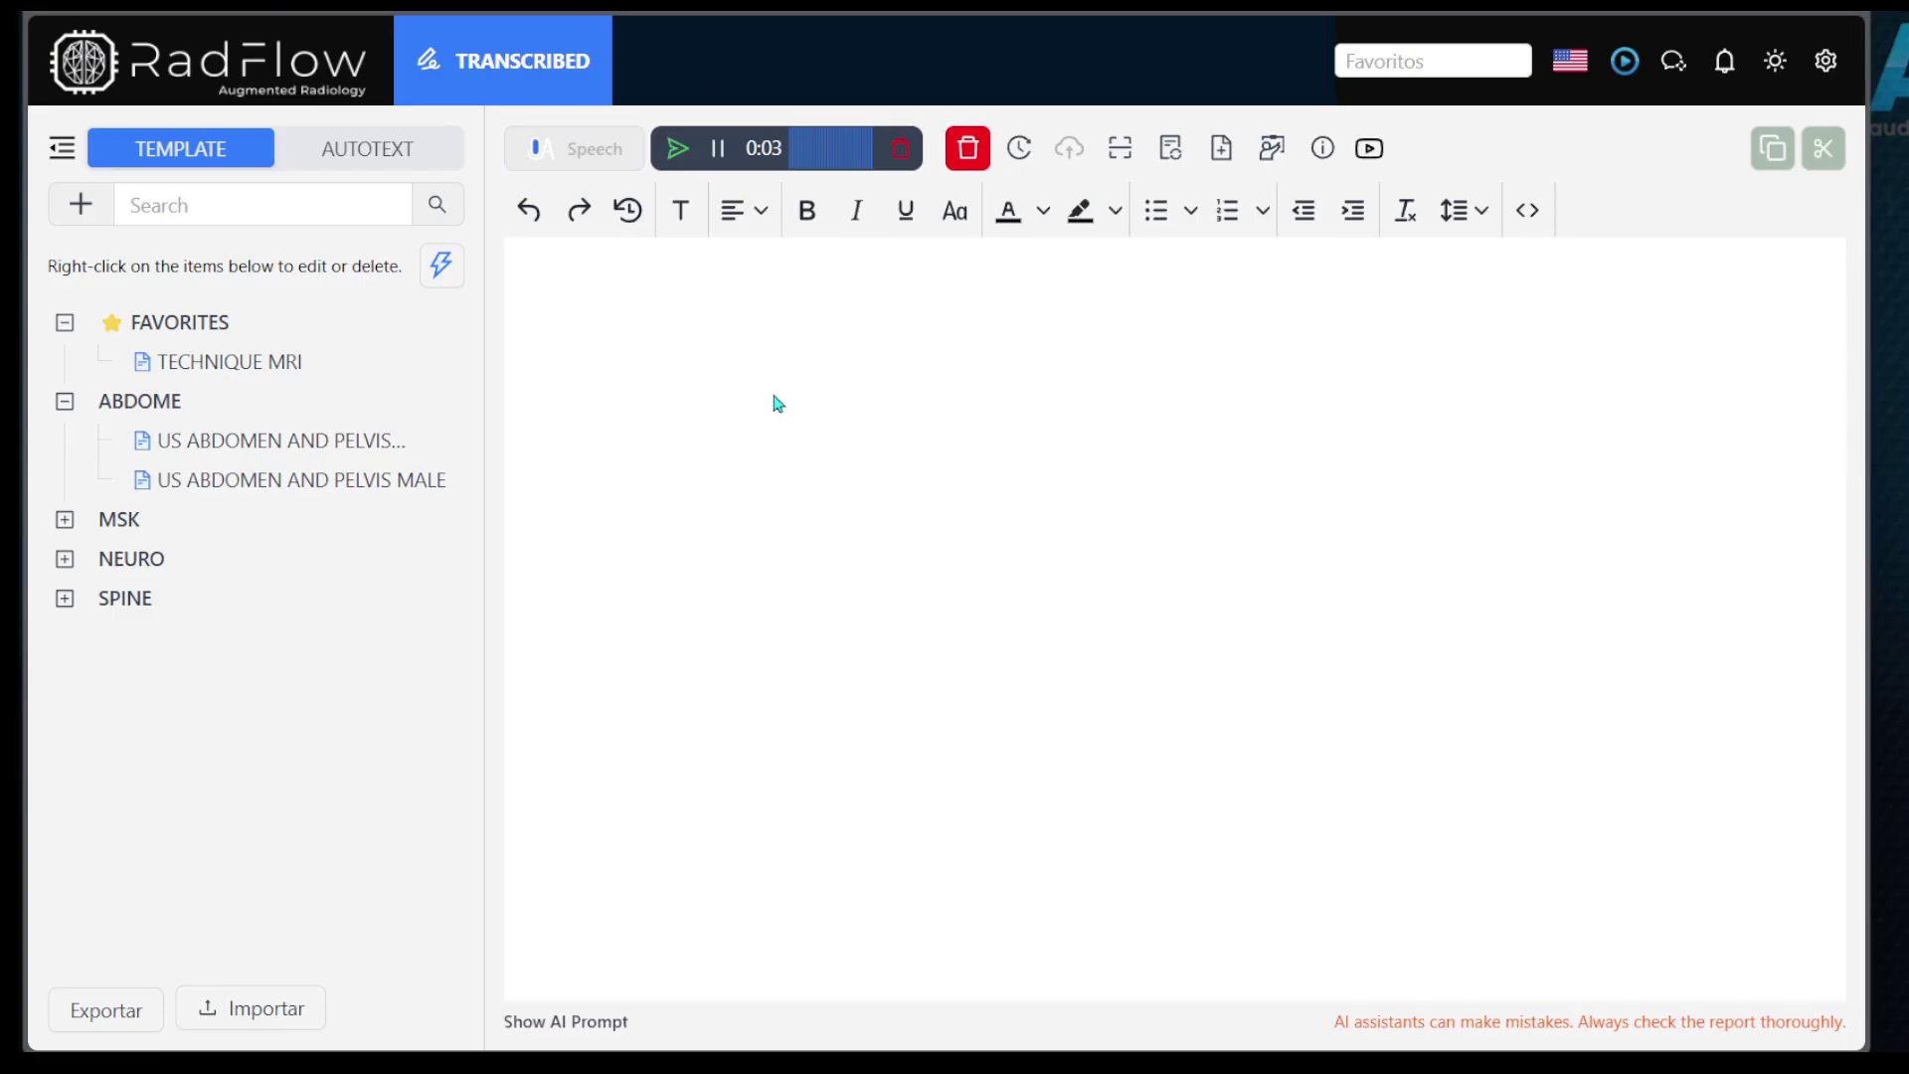
pyautogui.click(677, 149)
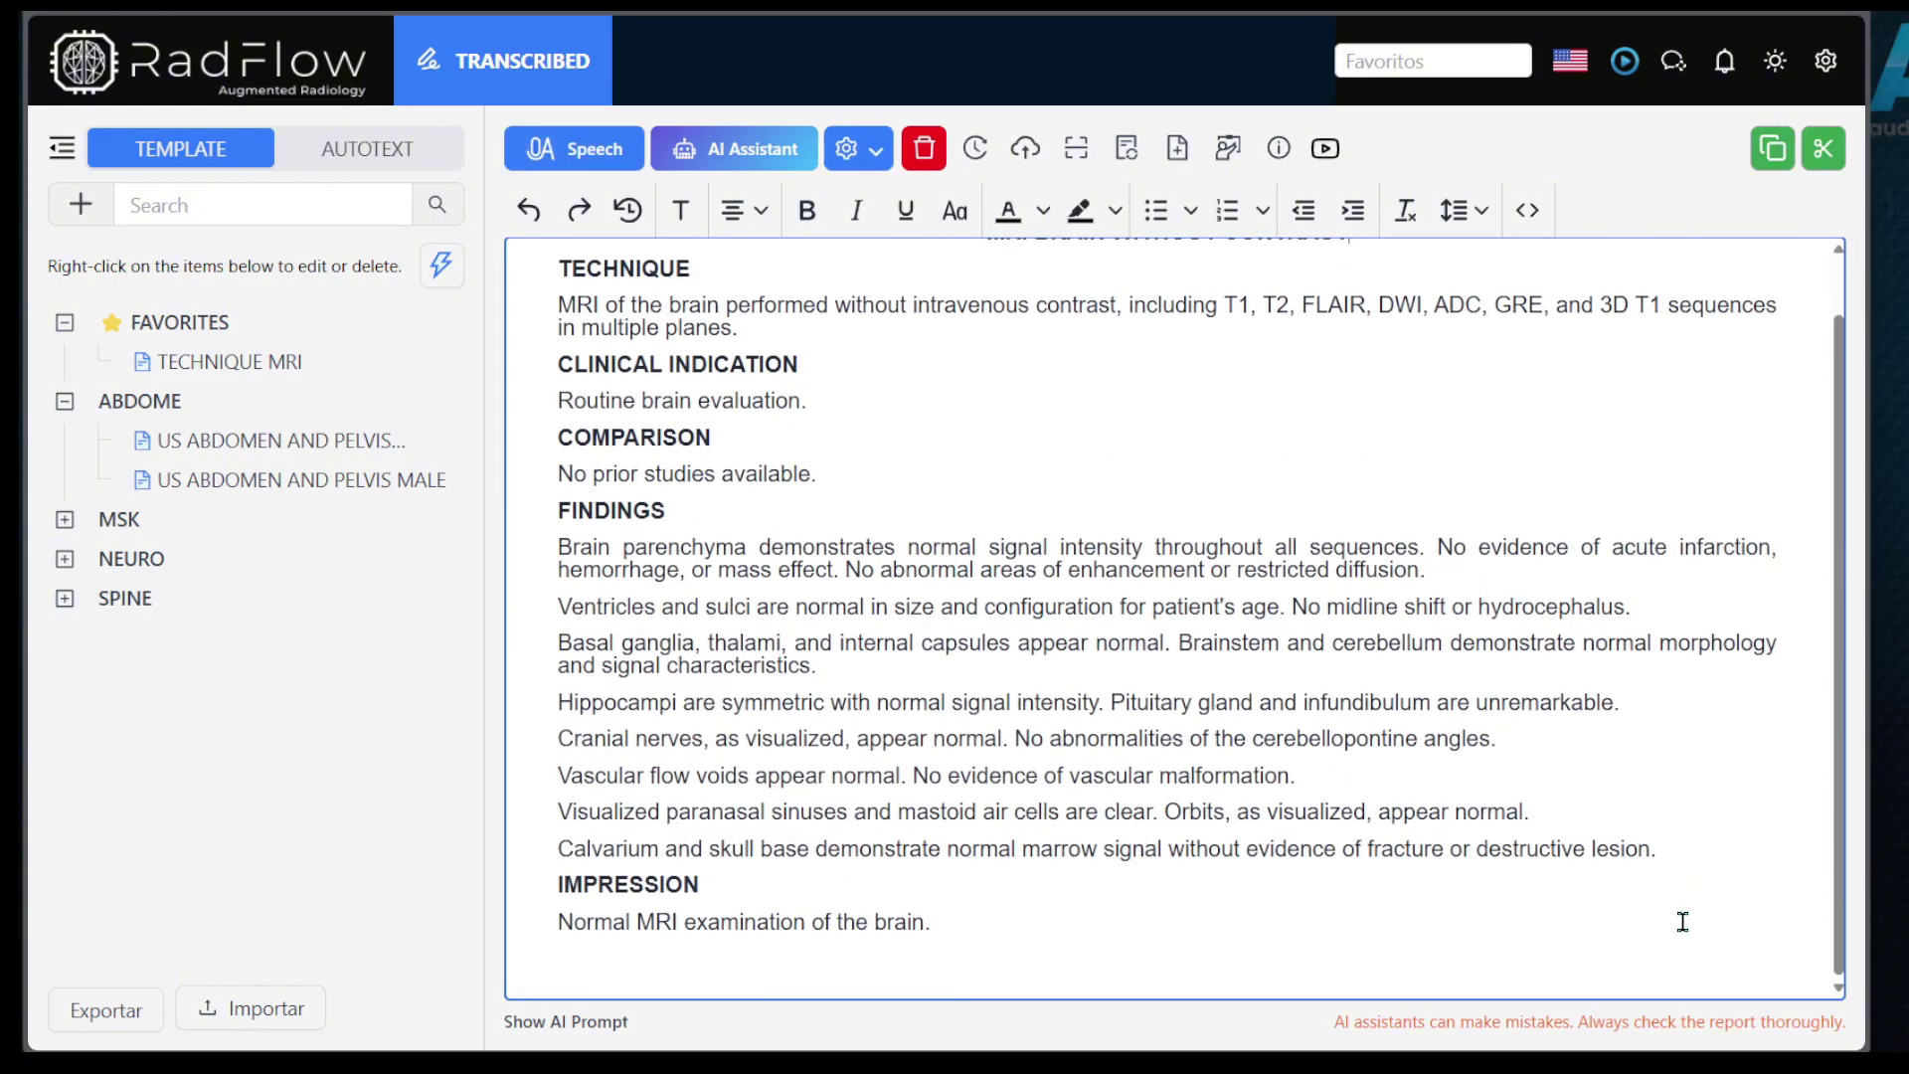
pyautogui.scroll(1, 1683, 922)
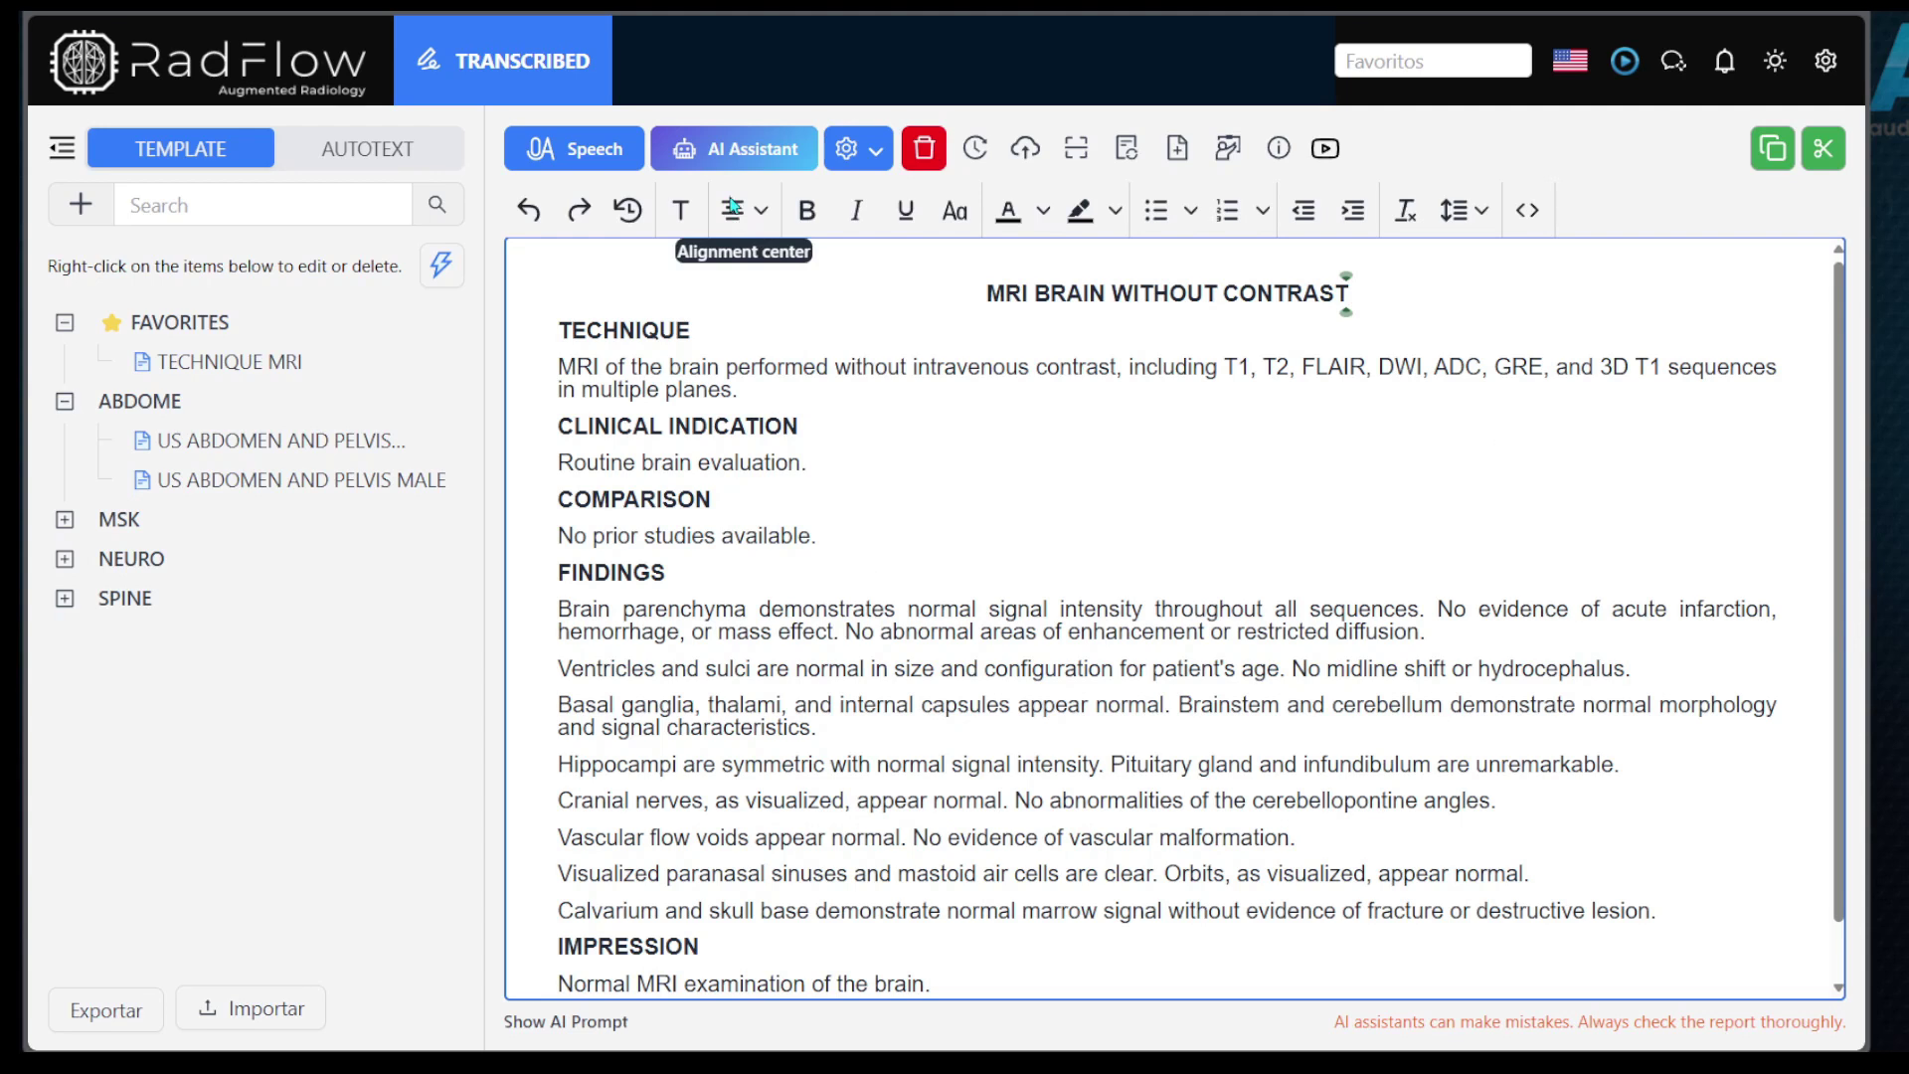
pyautogui.click(731, 156)
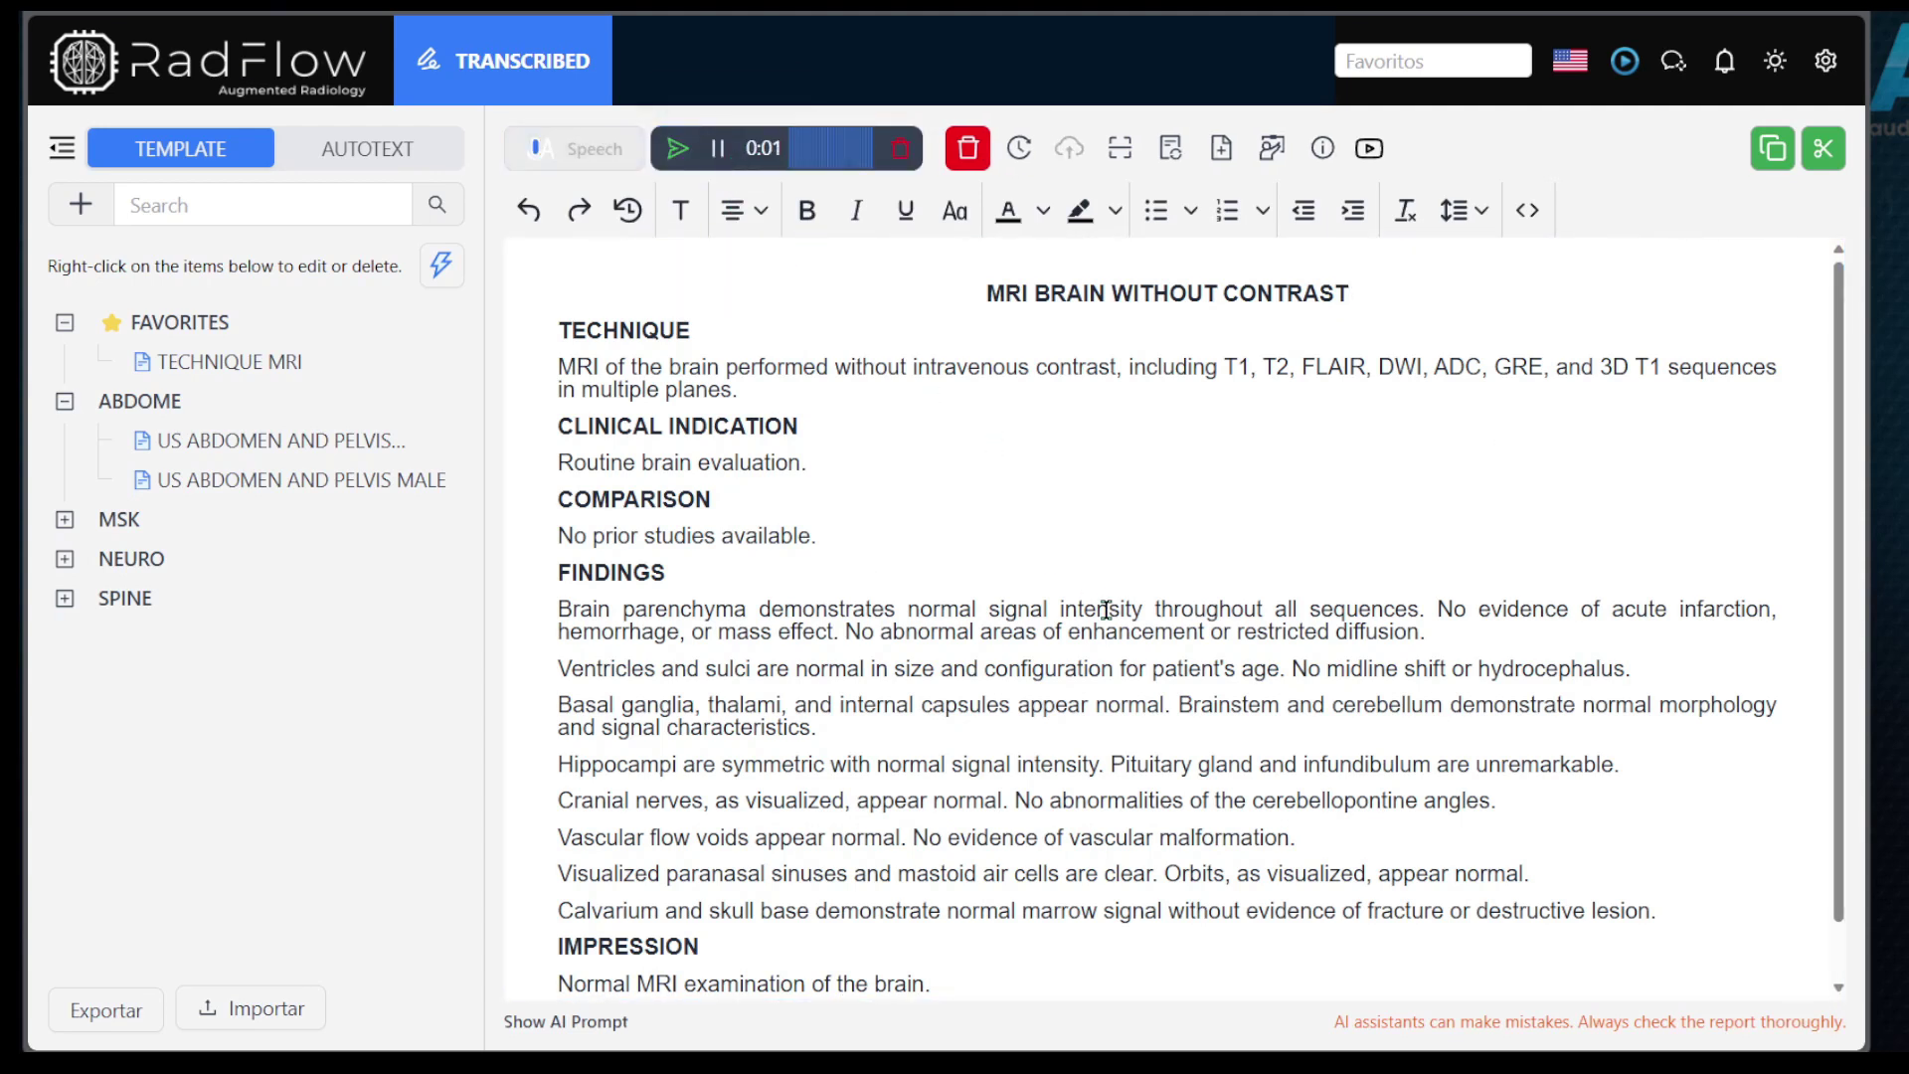
pyautogui.scroll(-1, 1106, 611)
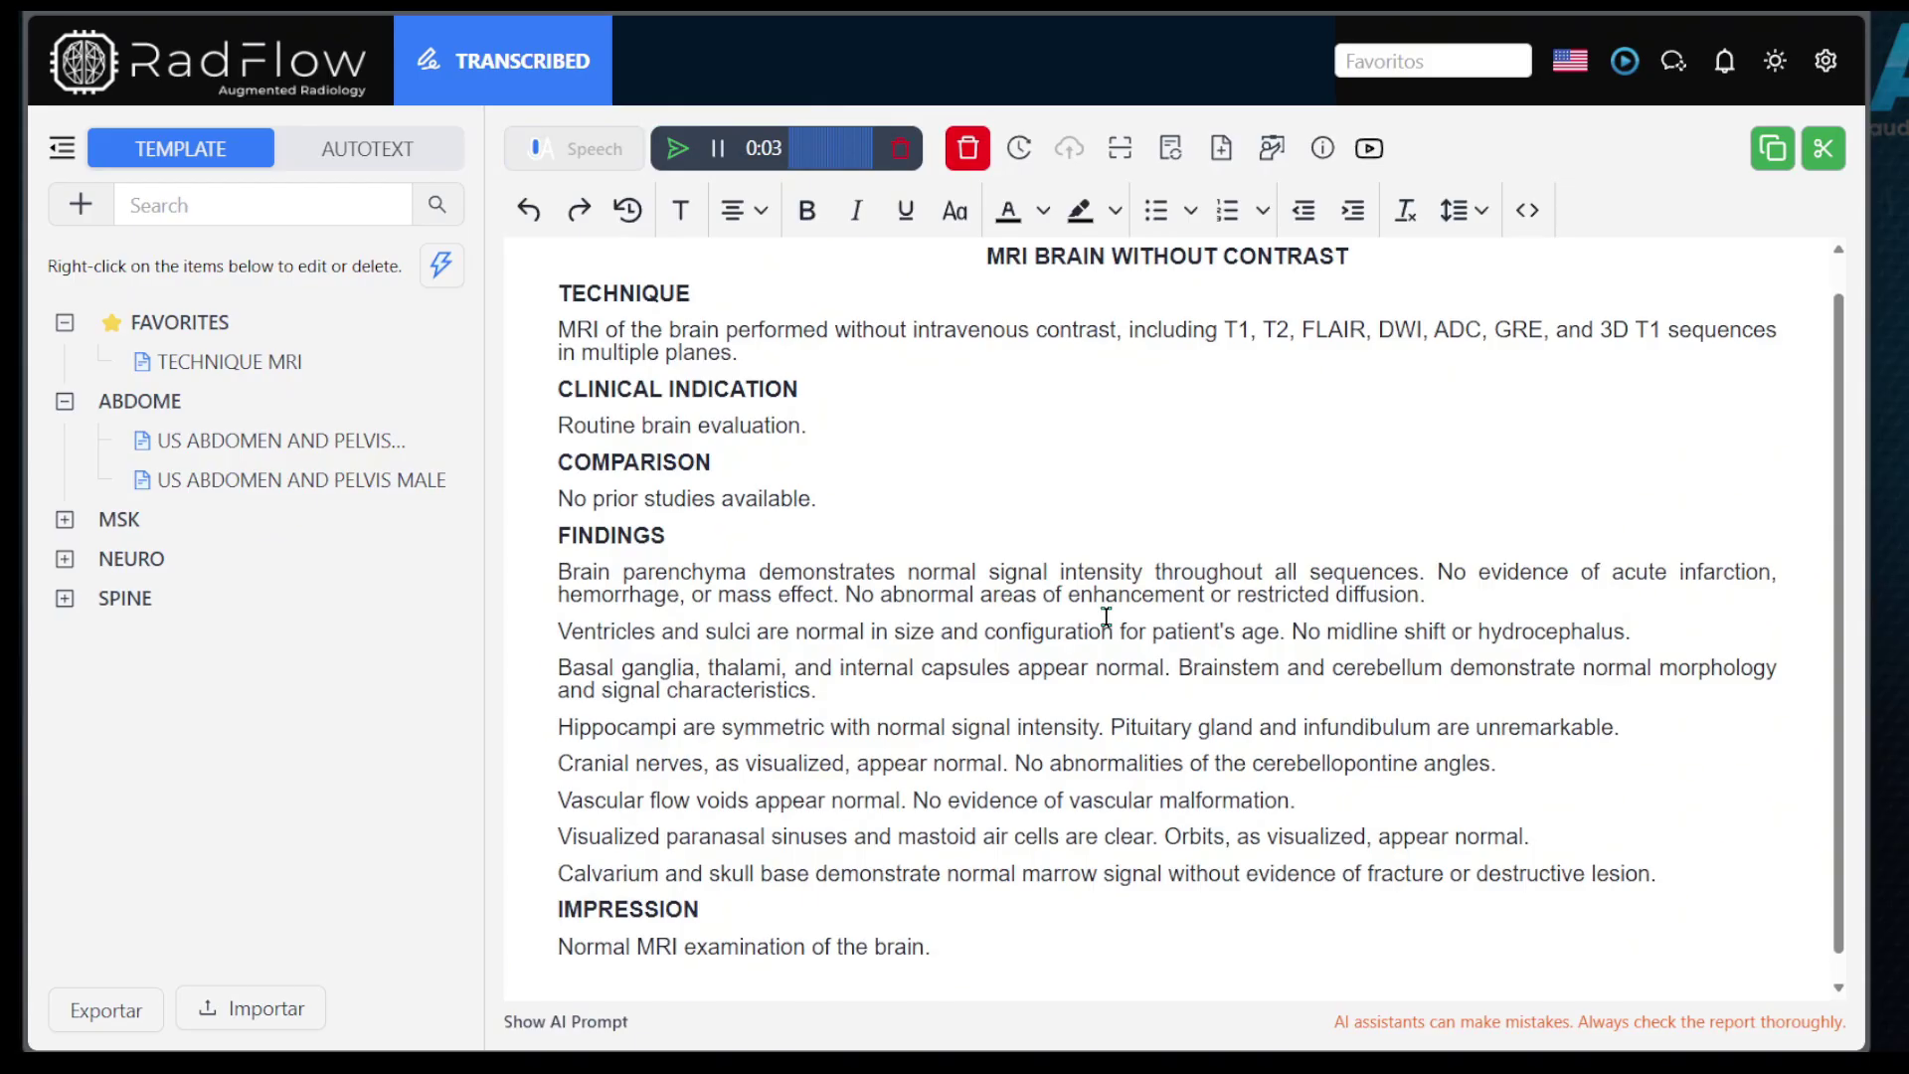
pyautogui.click(677, 151)
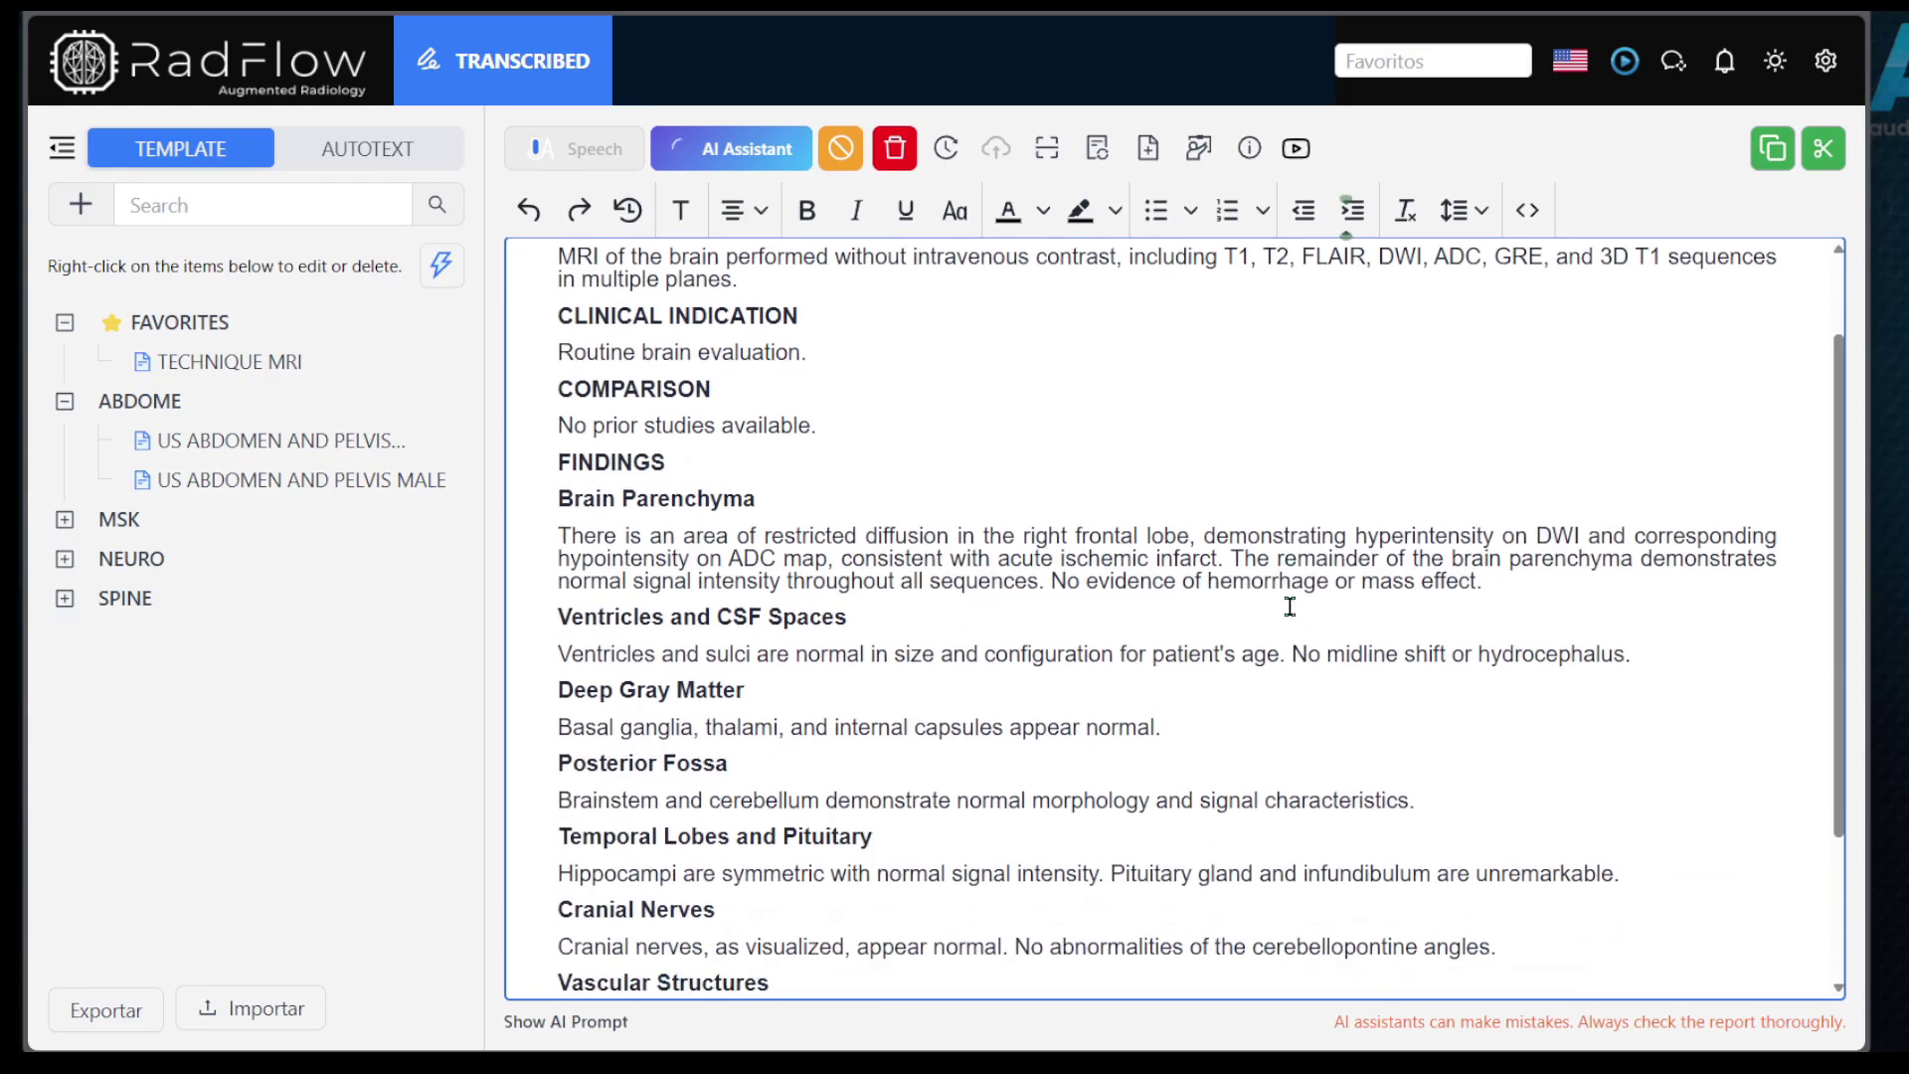
pyautogui.scroll(-1, 1288, 609)
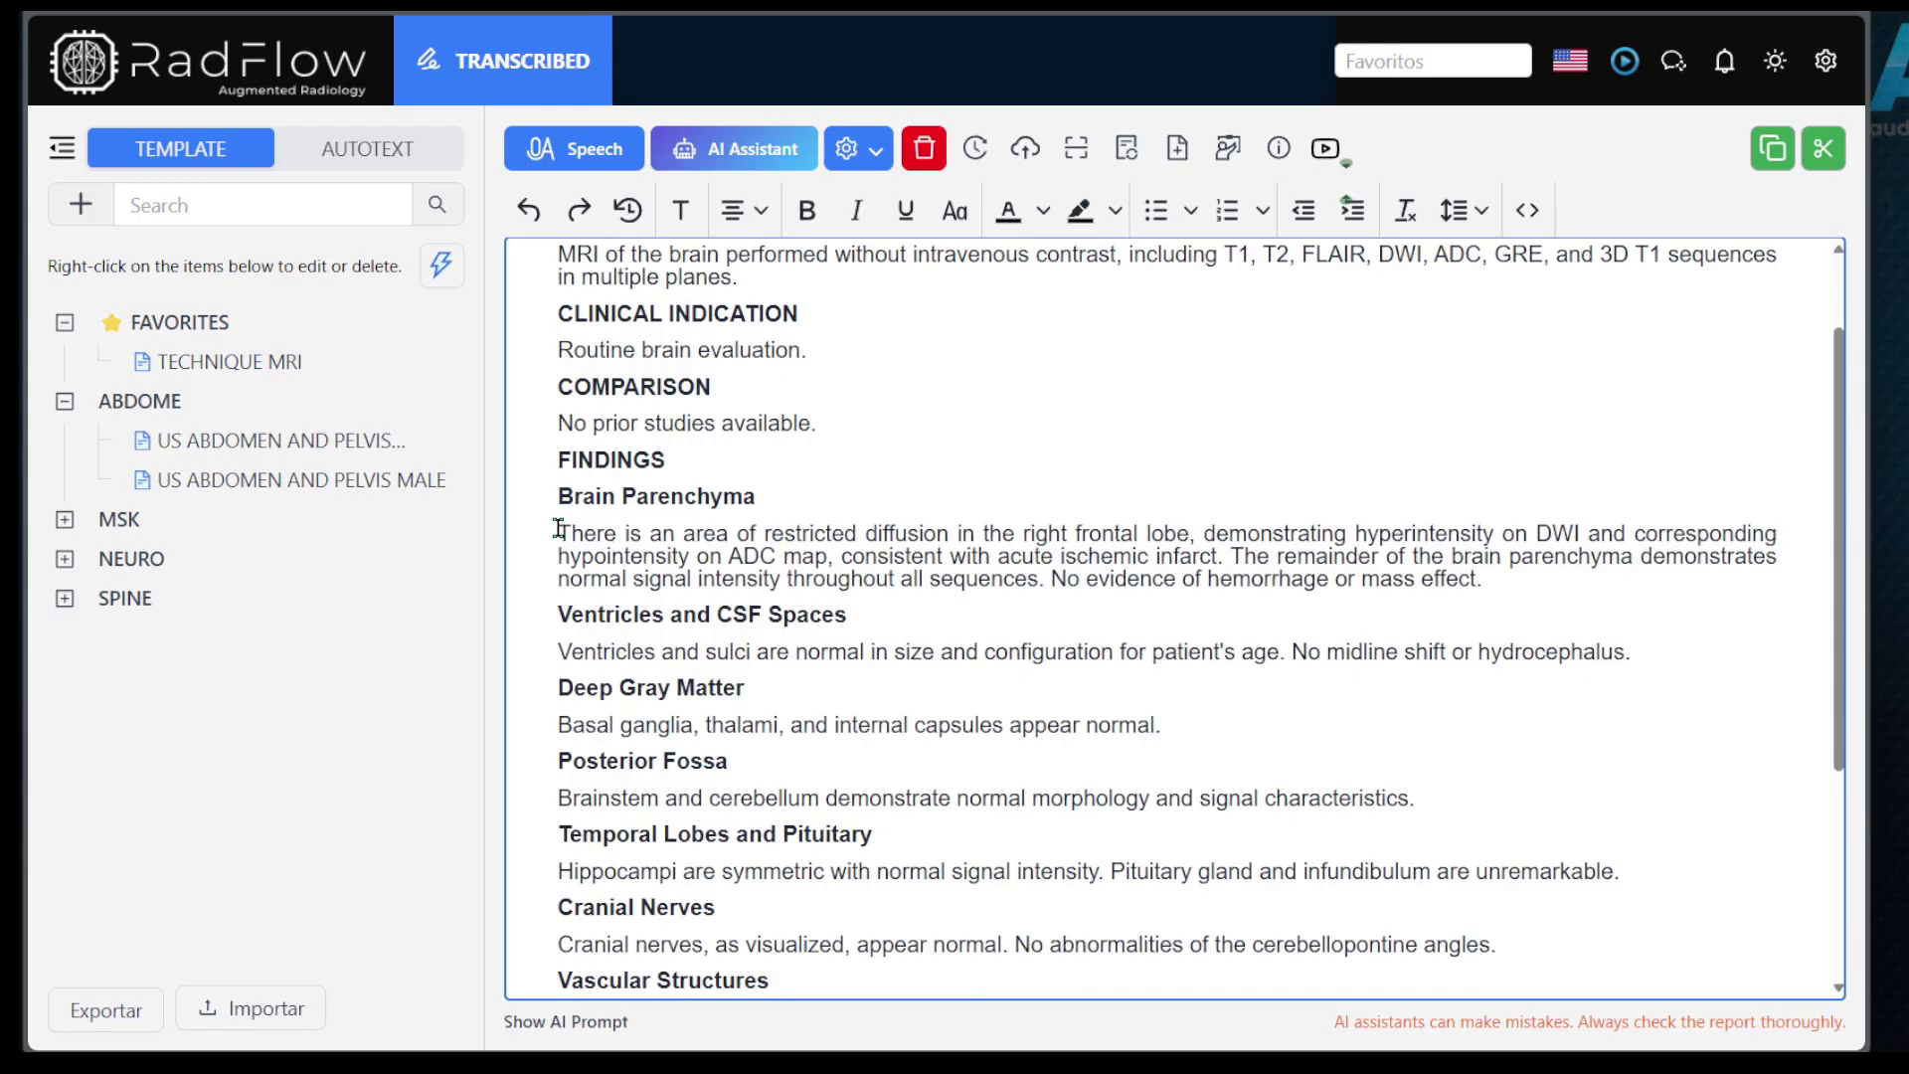
pyautogui.moveTo(554, 503); pyautogui.dragTo(772, 497)
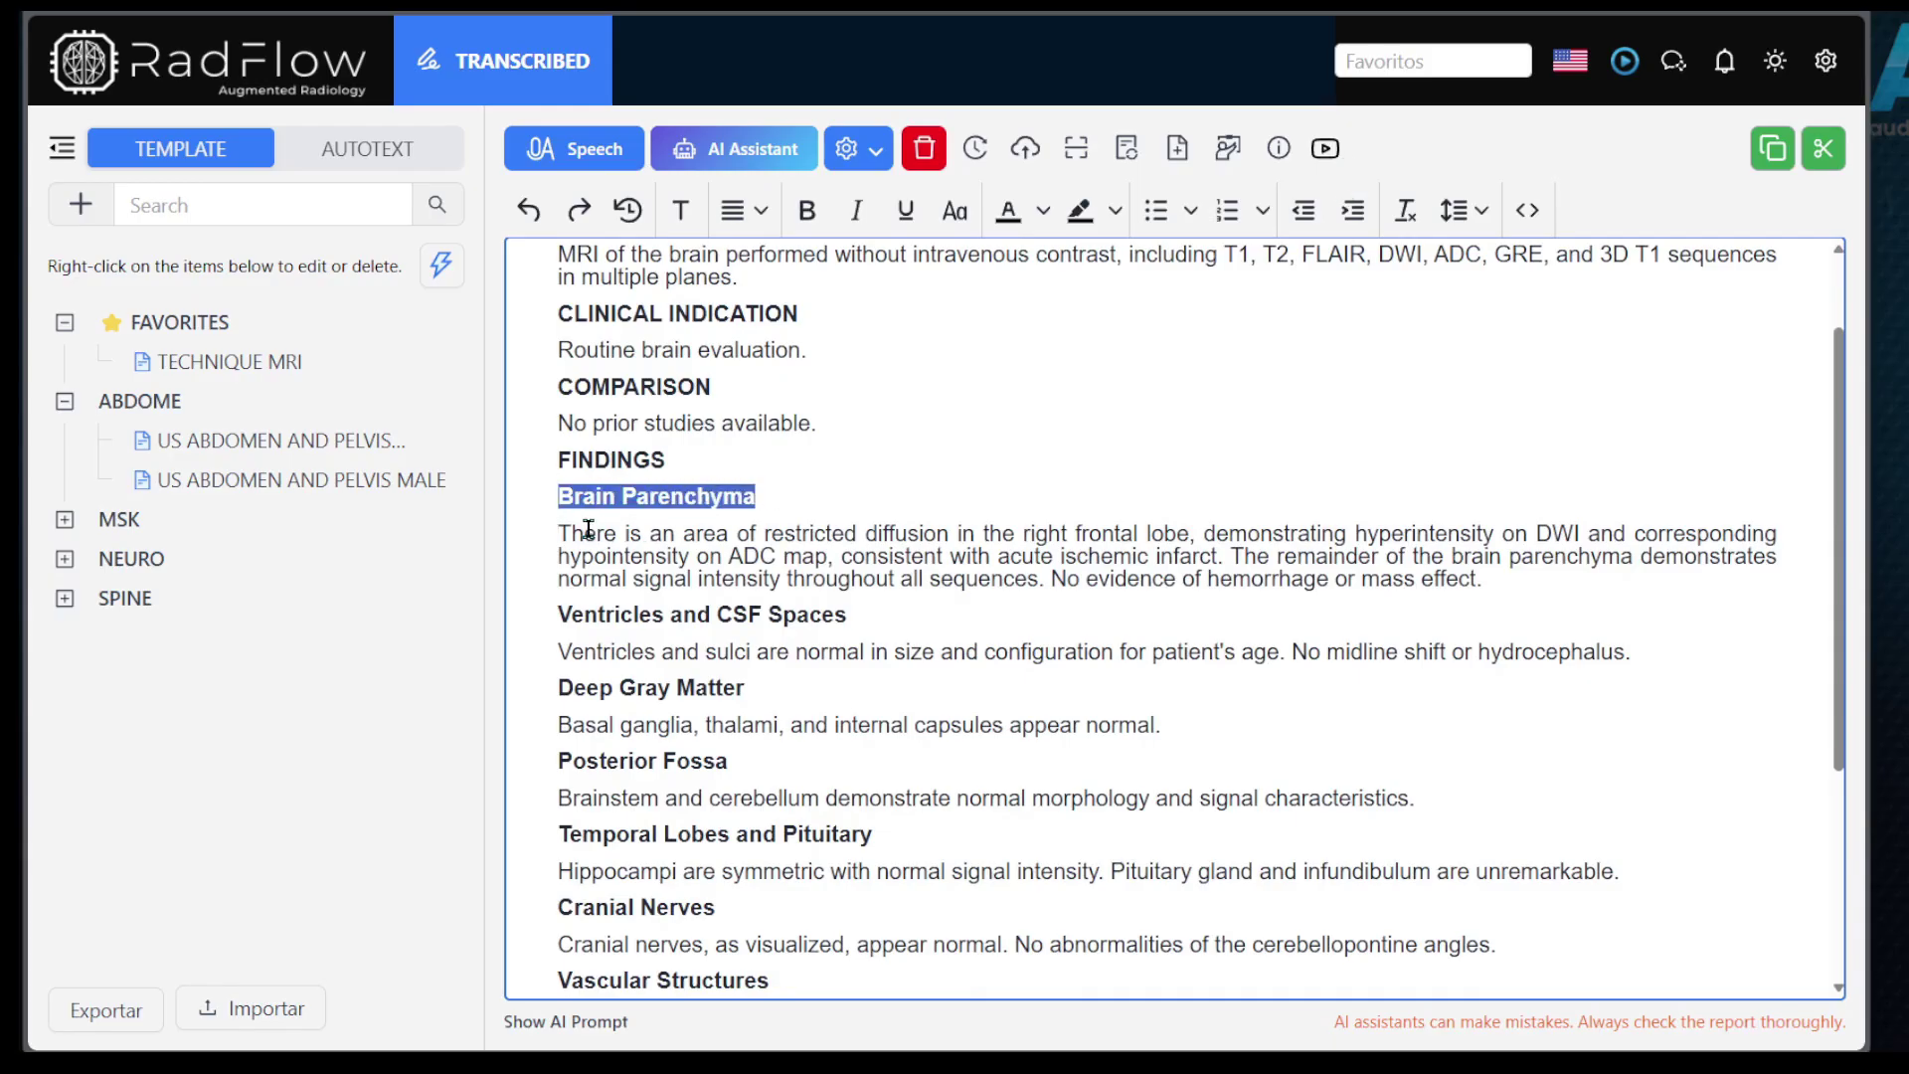
pyautogui.moveTo(559, 534); pyautogui.dragTo(1225, 553)
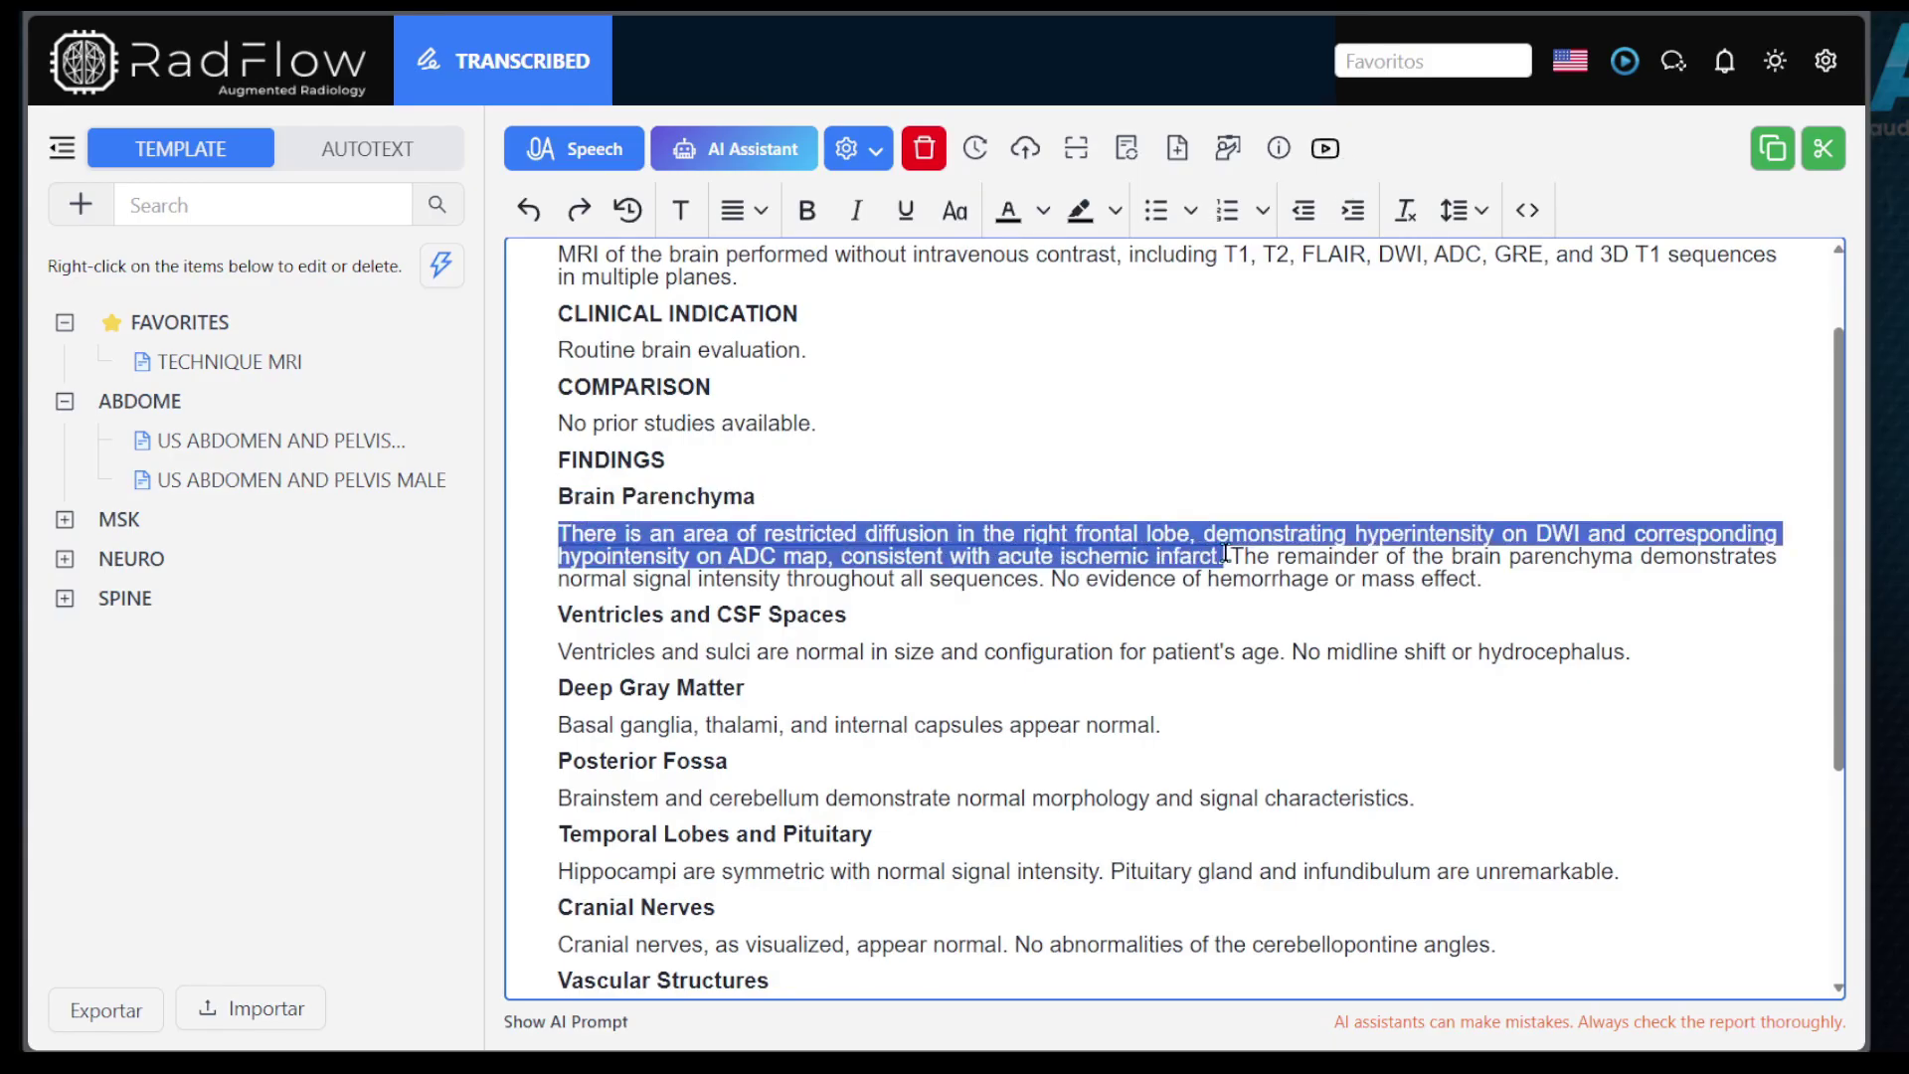
pyautogui.scroll(-4, 1223, 554)
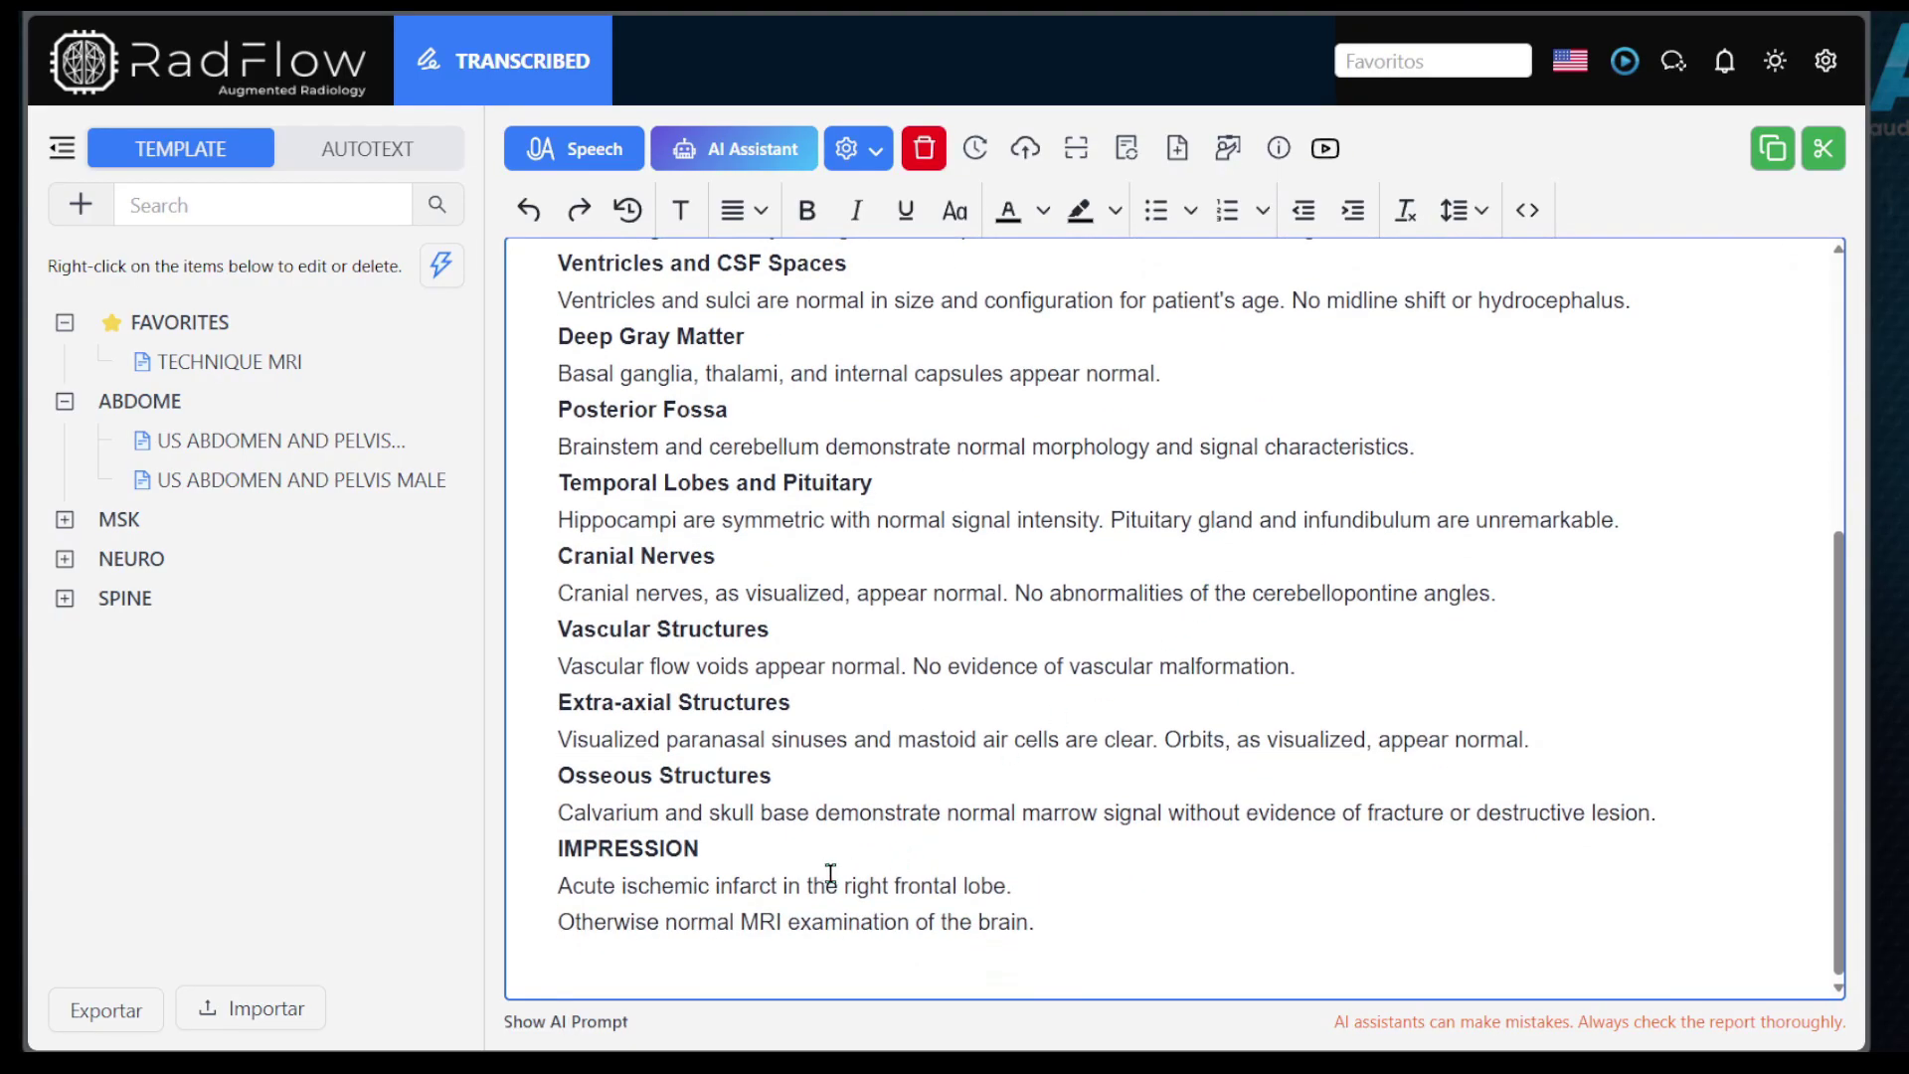
pyautogui.tripleClick(828, 875)
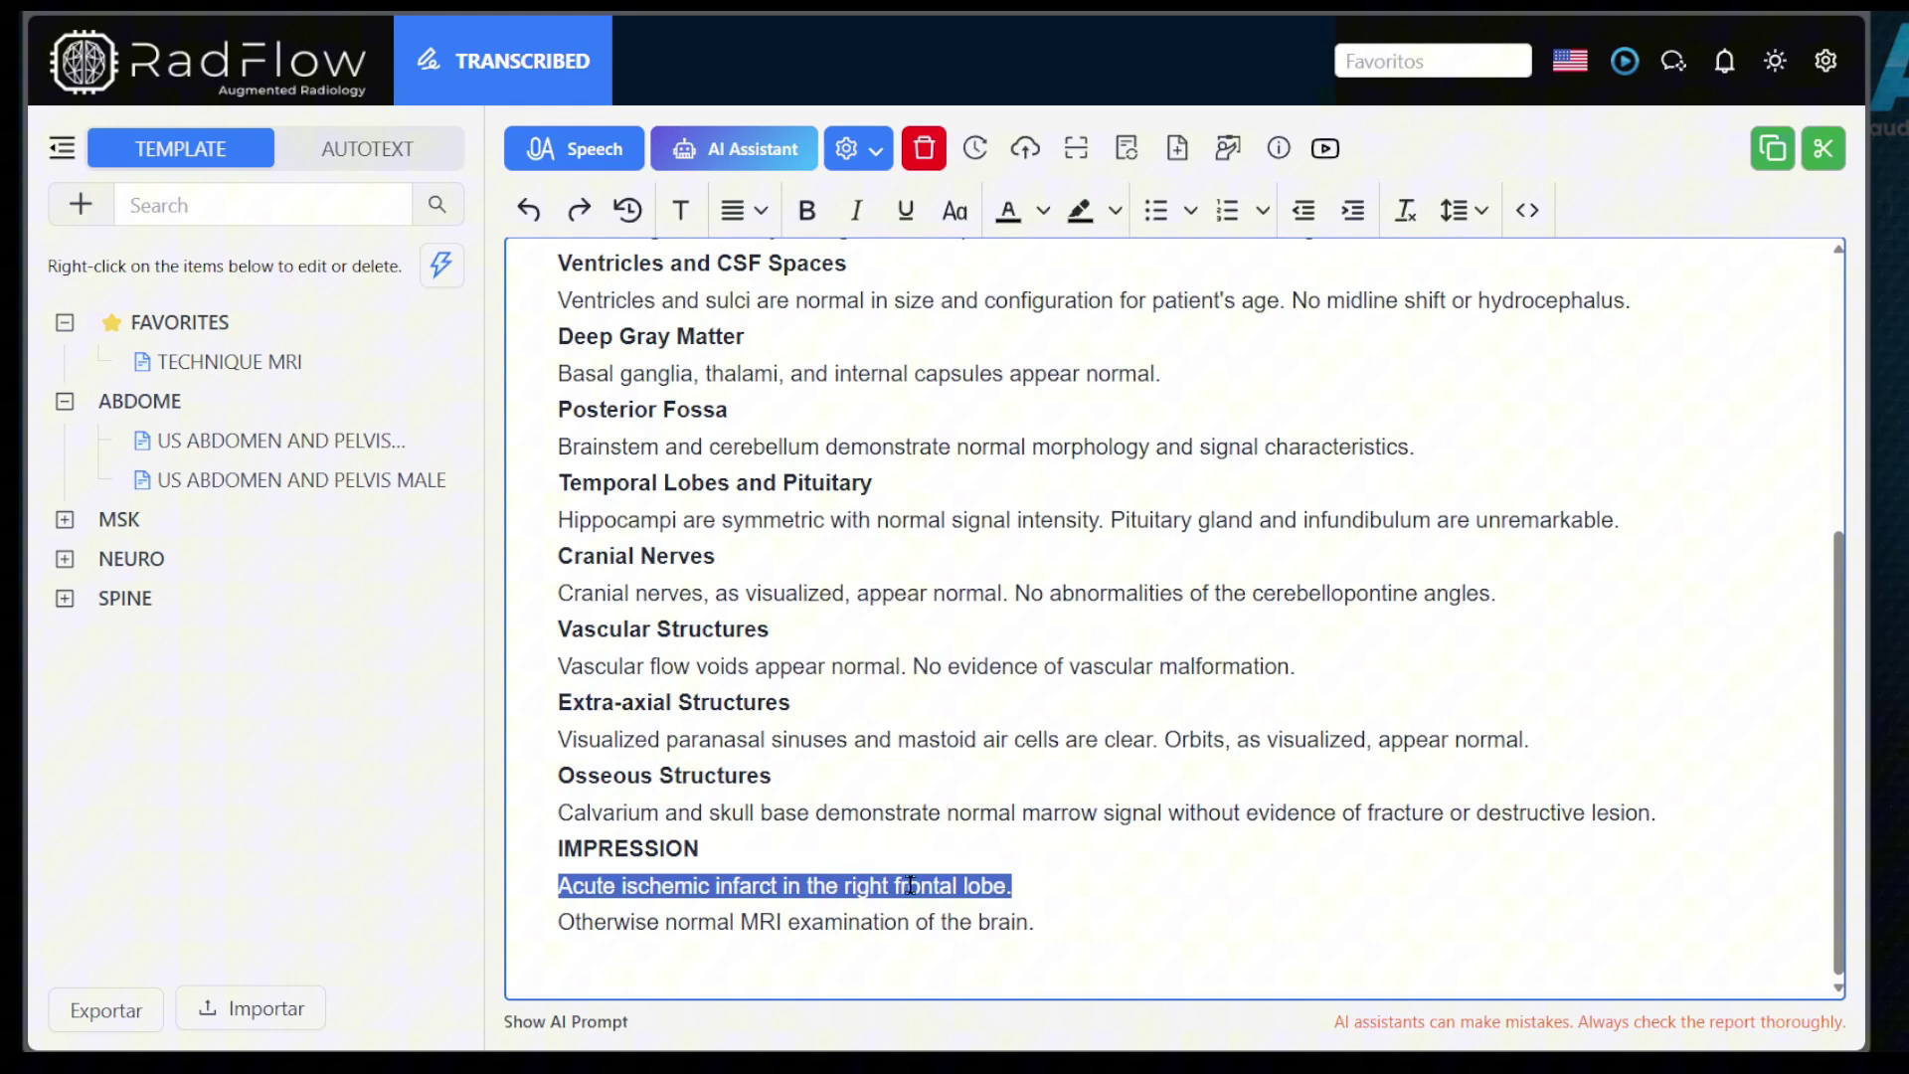
pyautogui.scroll(3, 1151, 905)
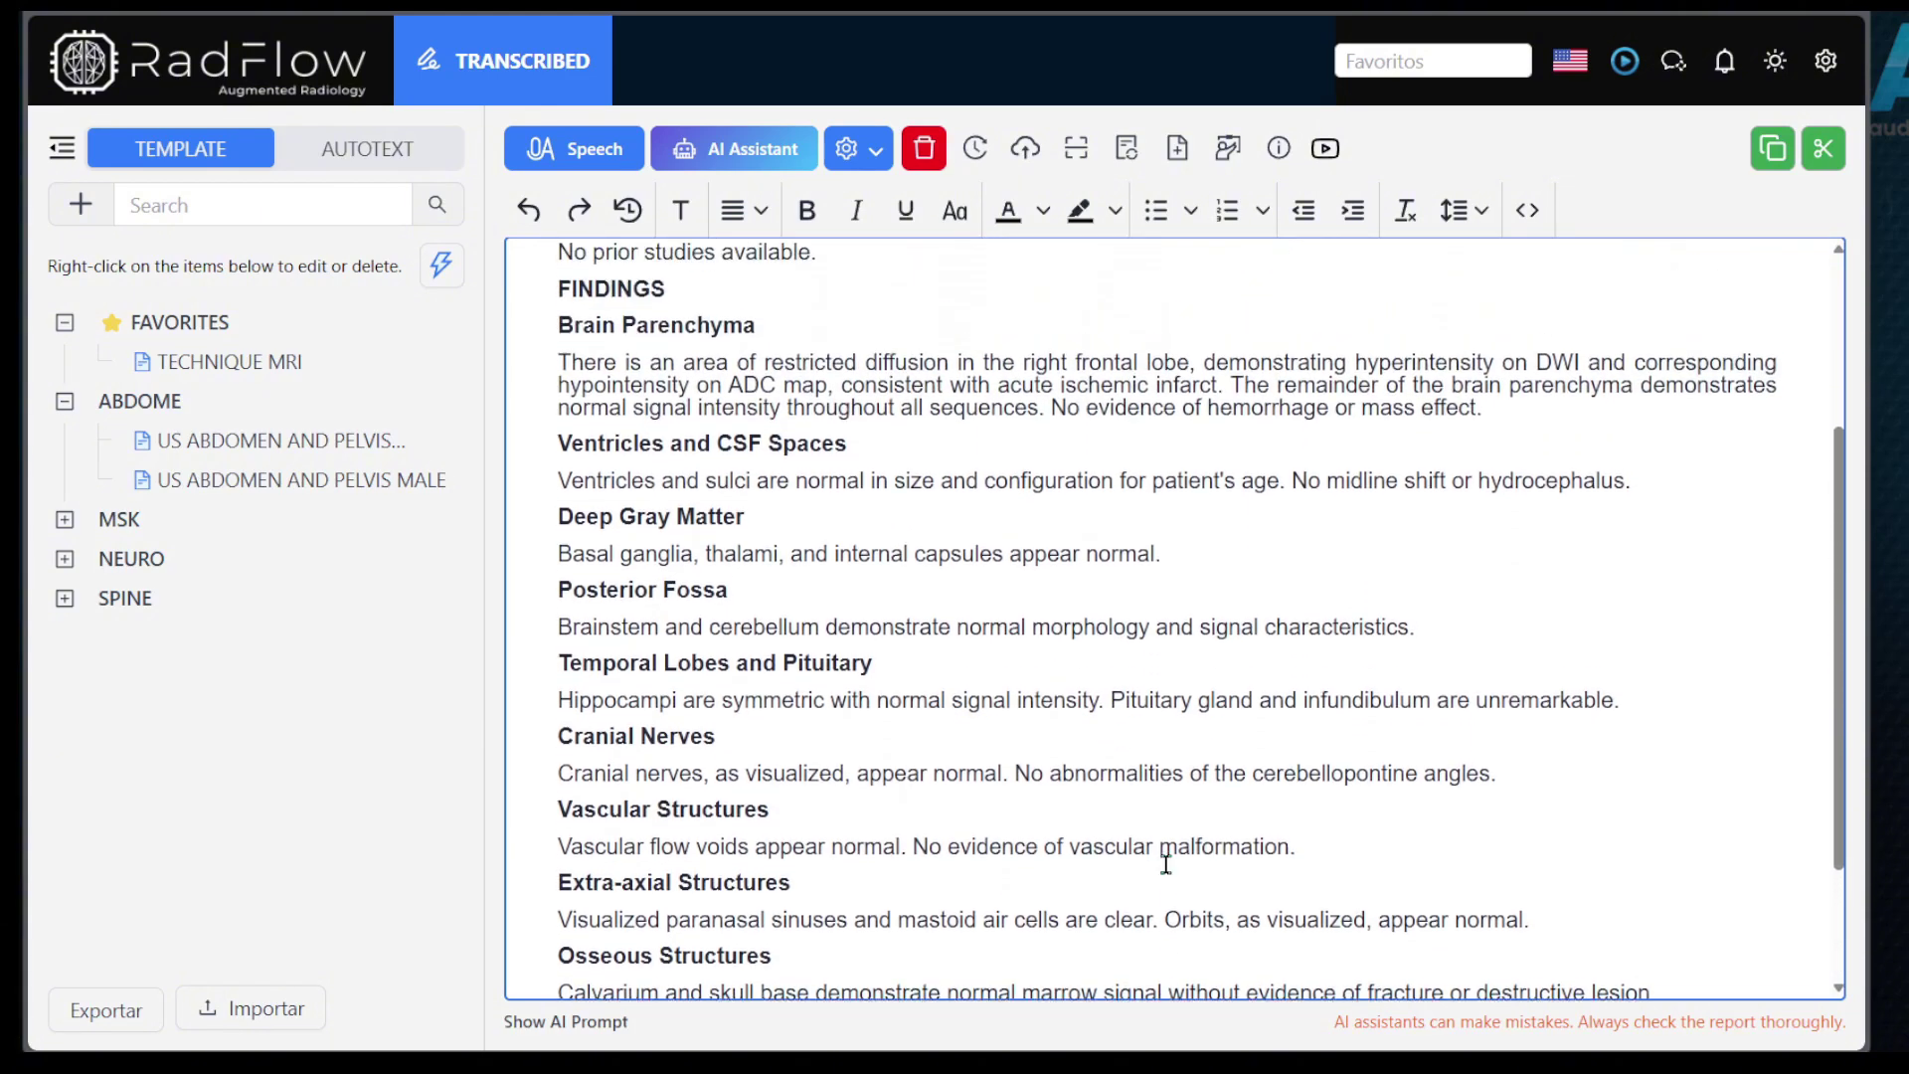
pyautogui.scroll(3, 1162, 846)
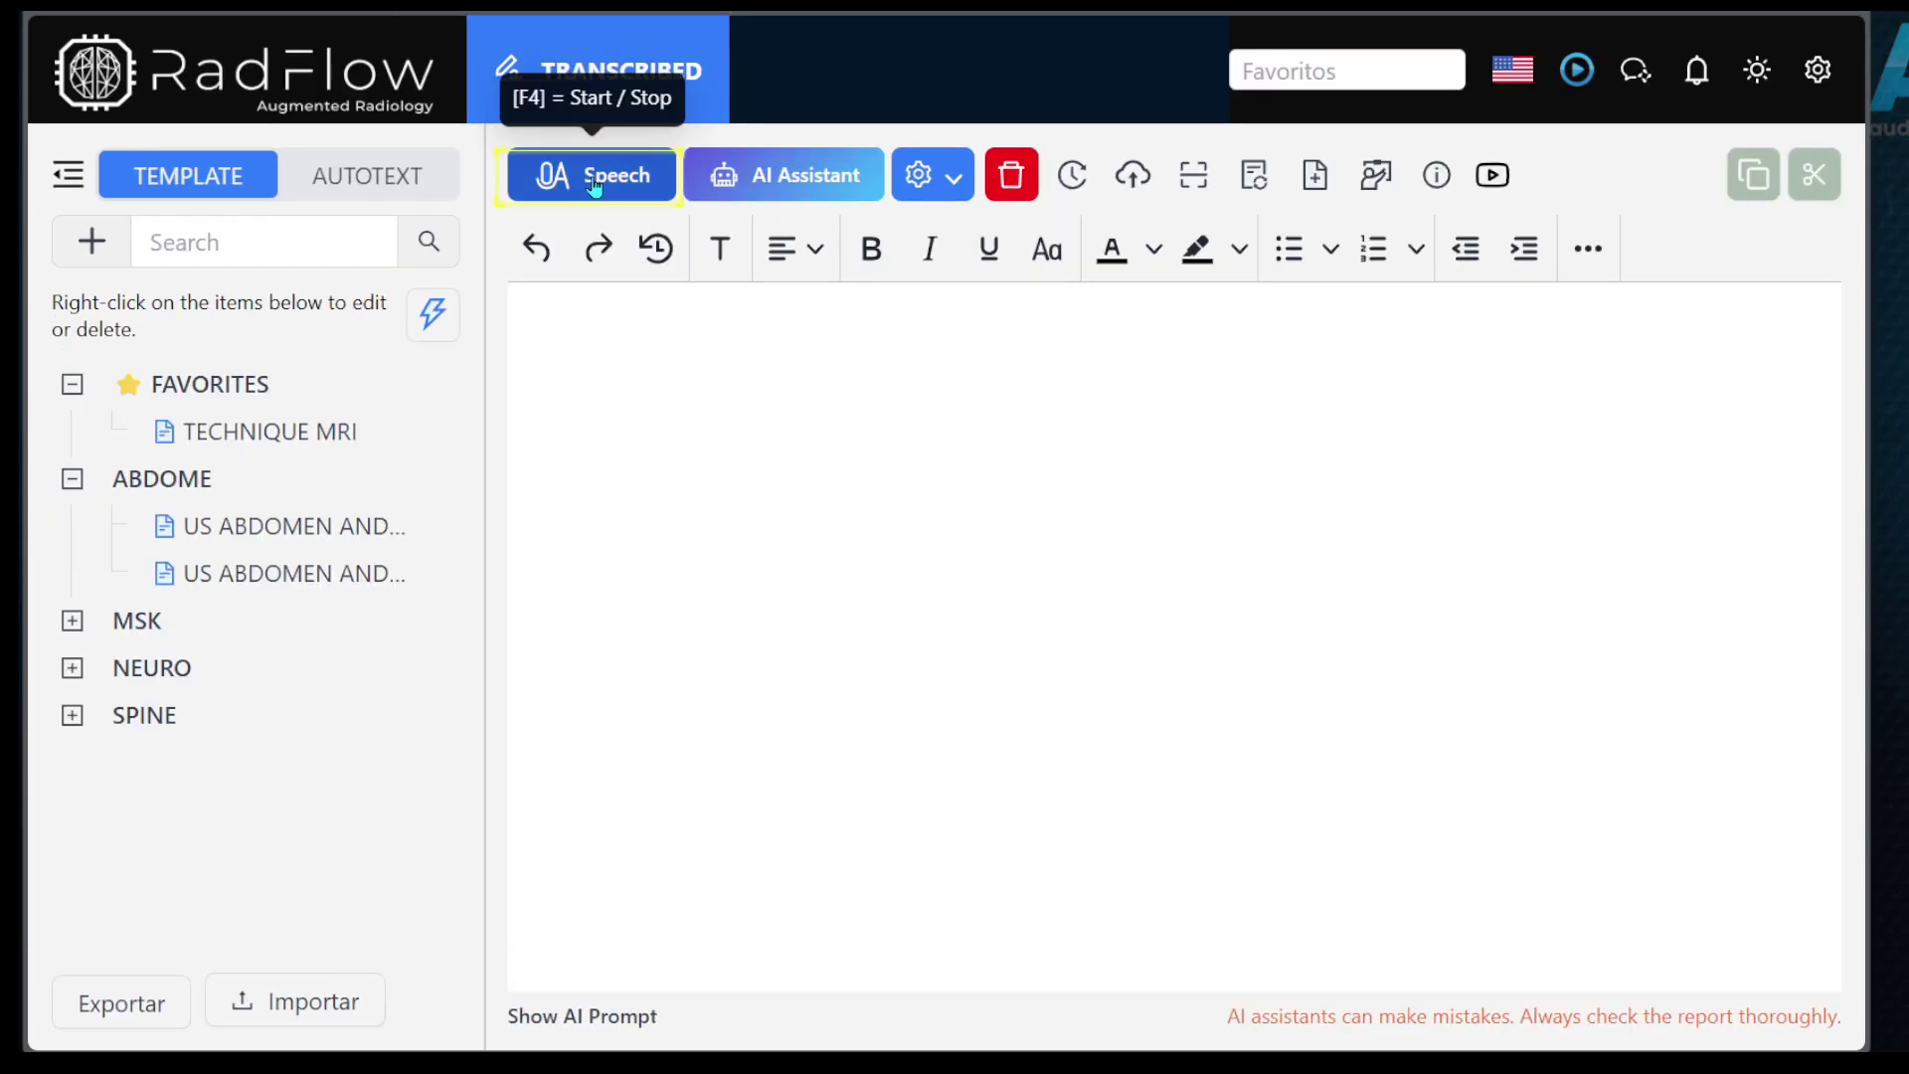
# Step: Dictate a kidney stone finding into a fresh report, then clear the editor
pyautogui.click(588, 176)
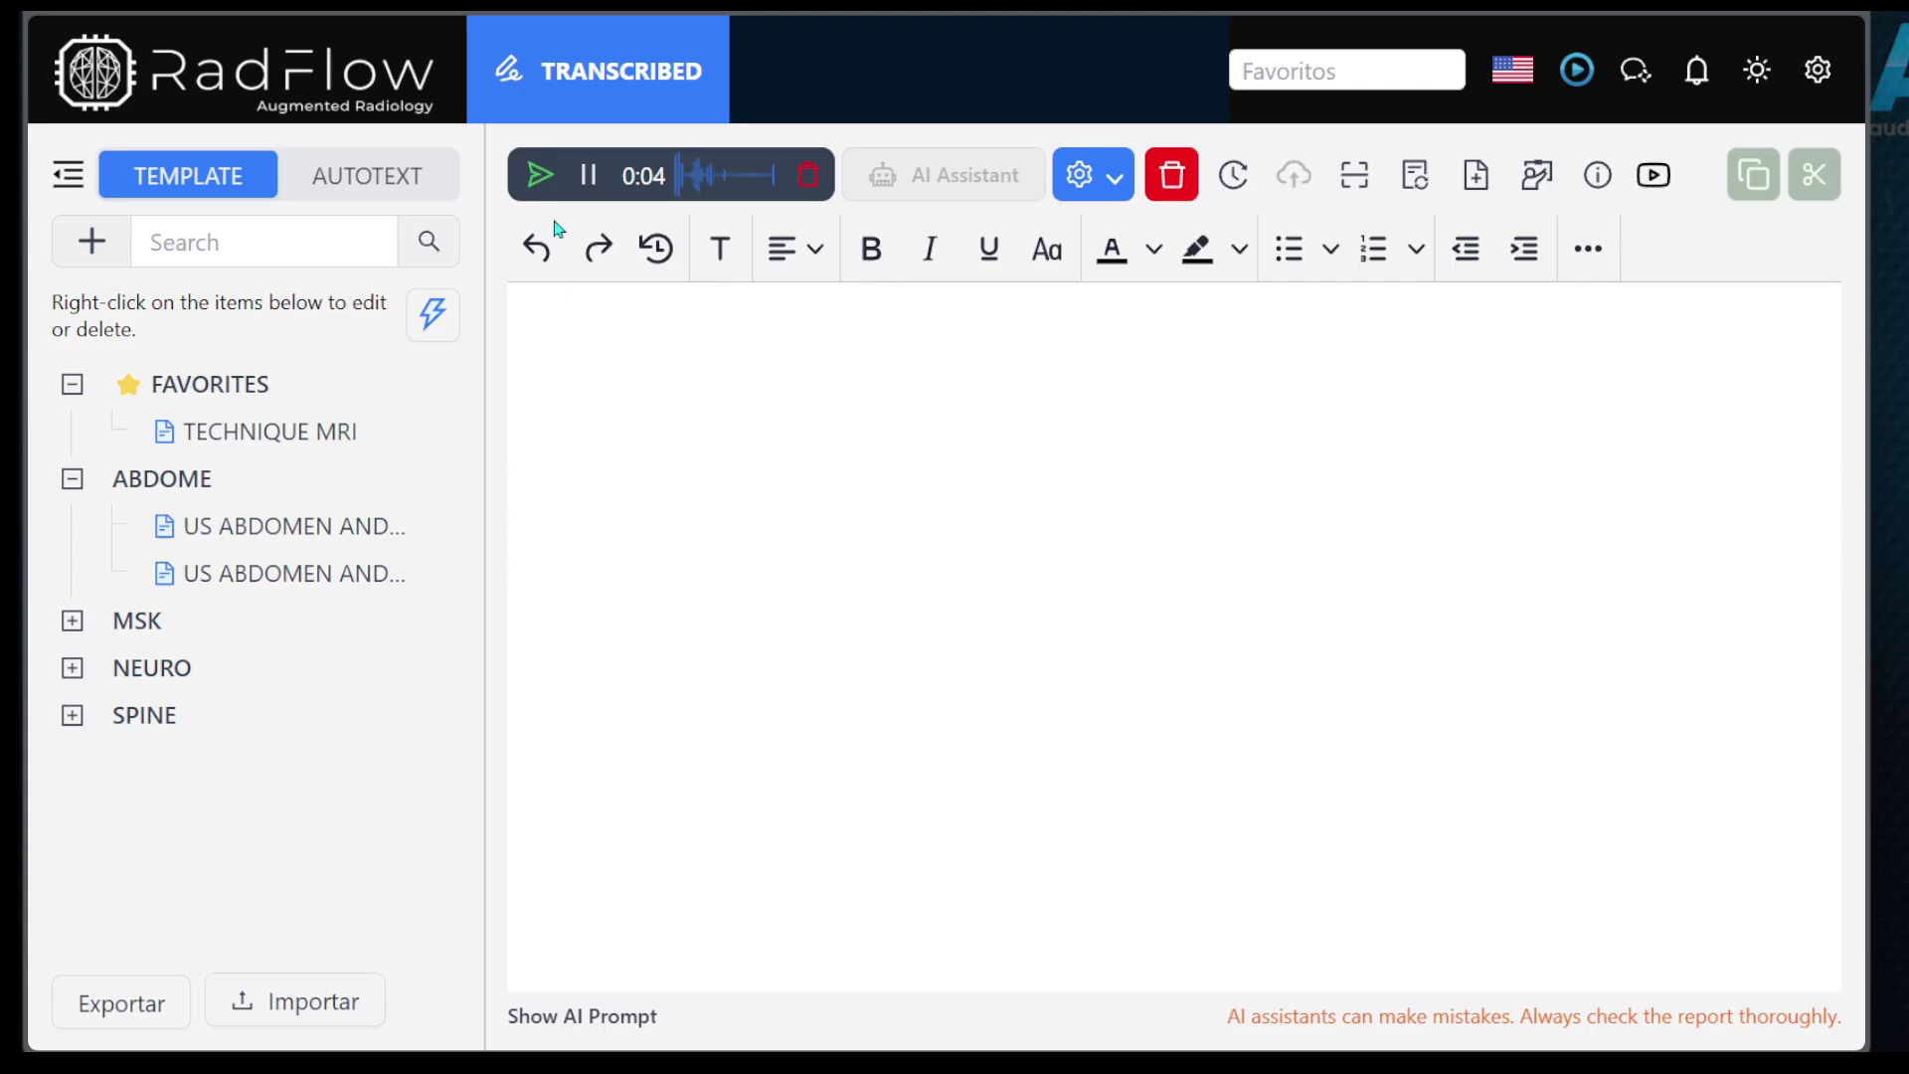
pyautogui.click(540, 175)
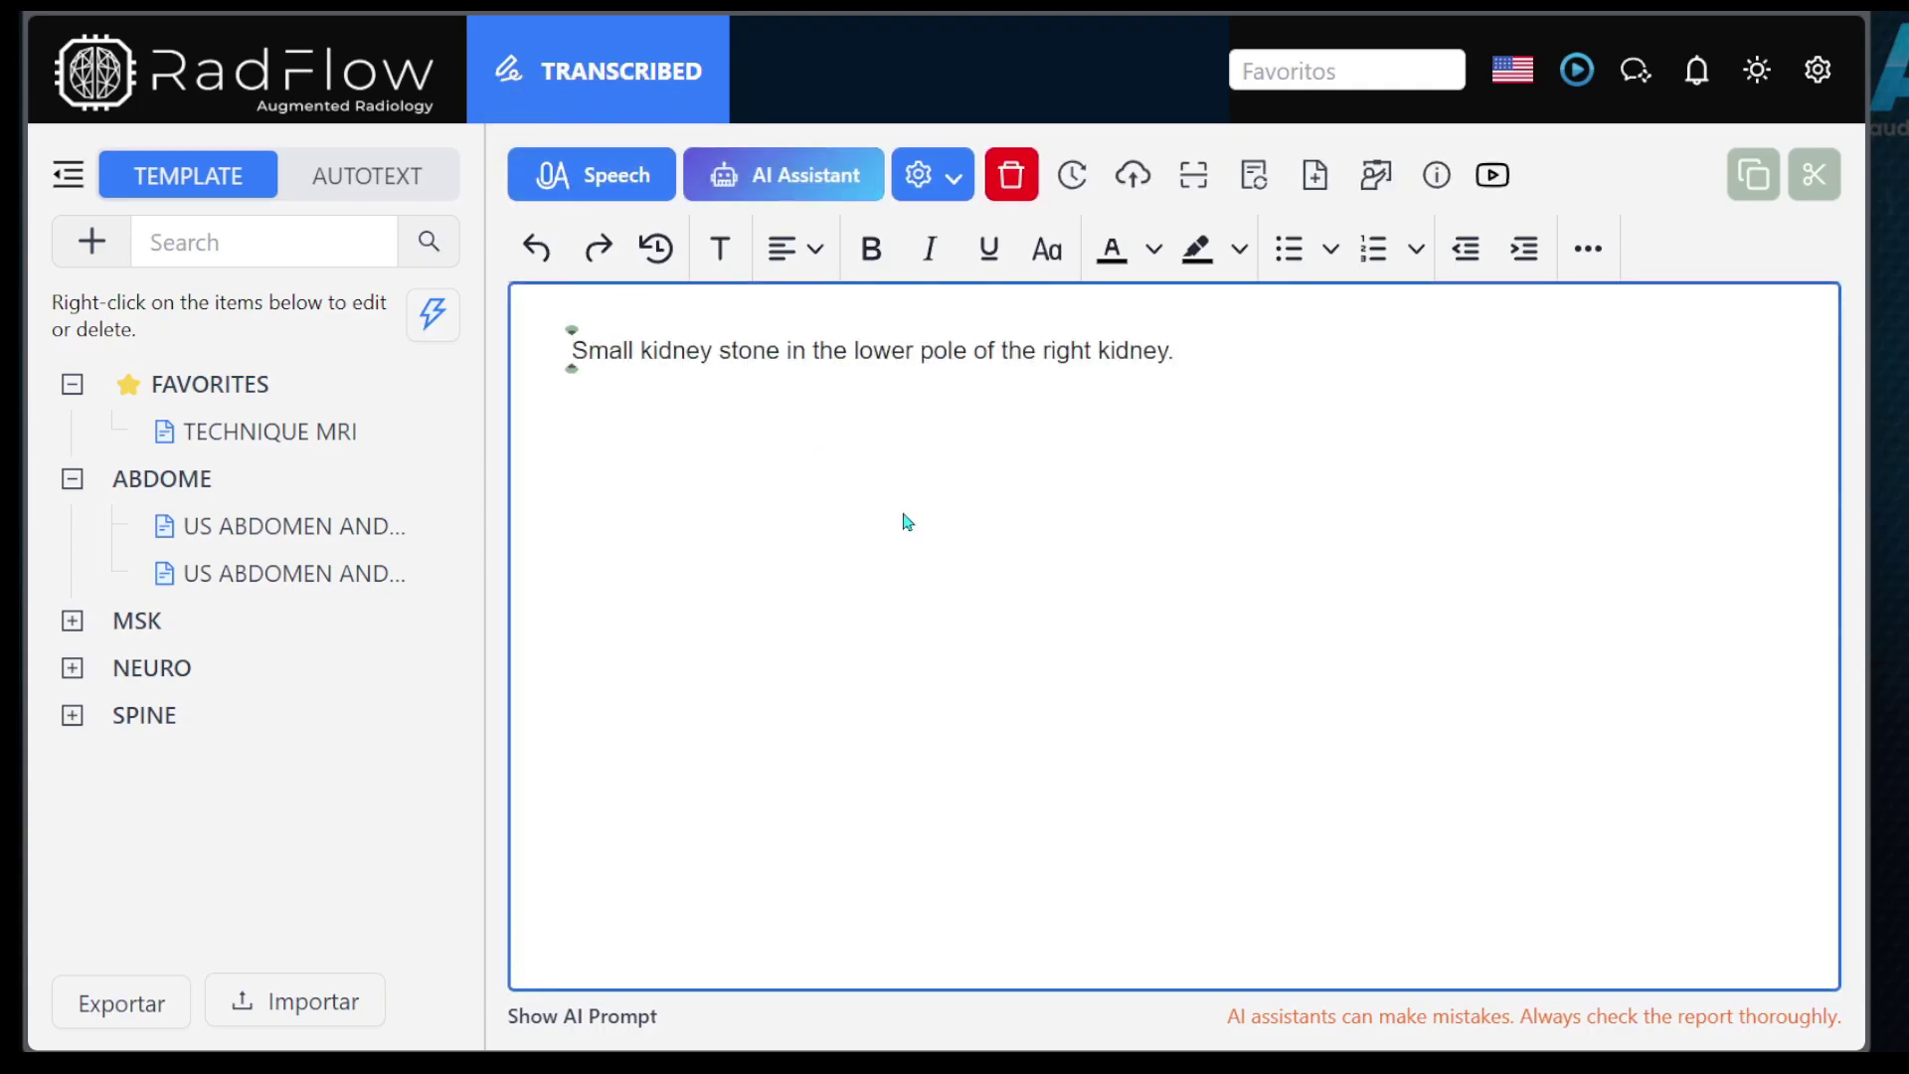
pyautogui.click(1011, 175)
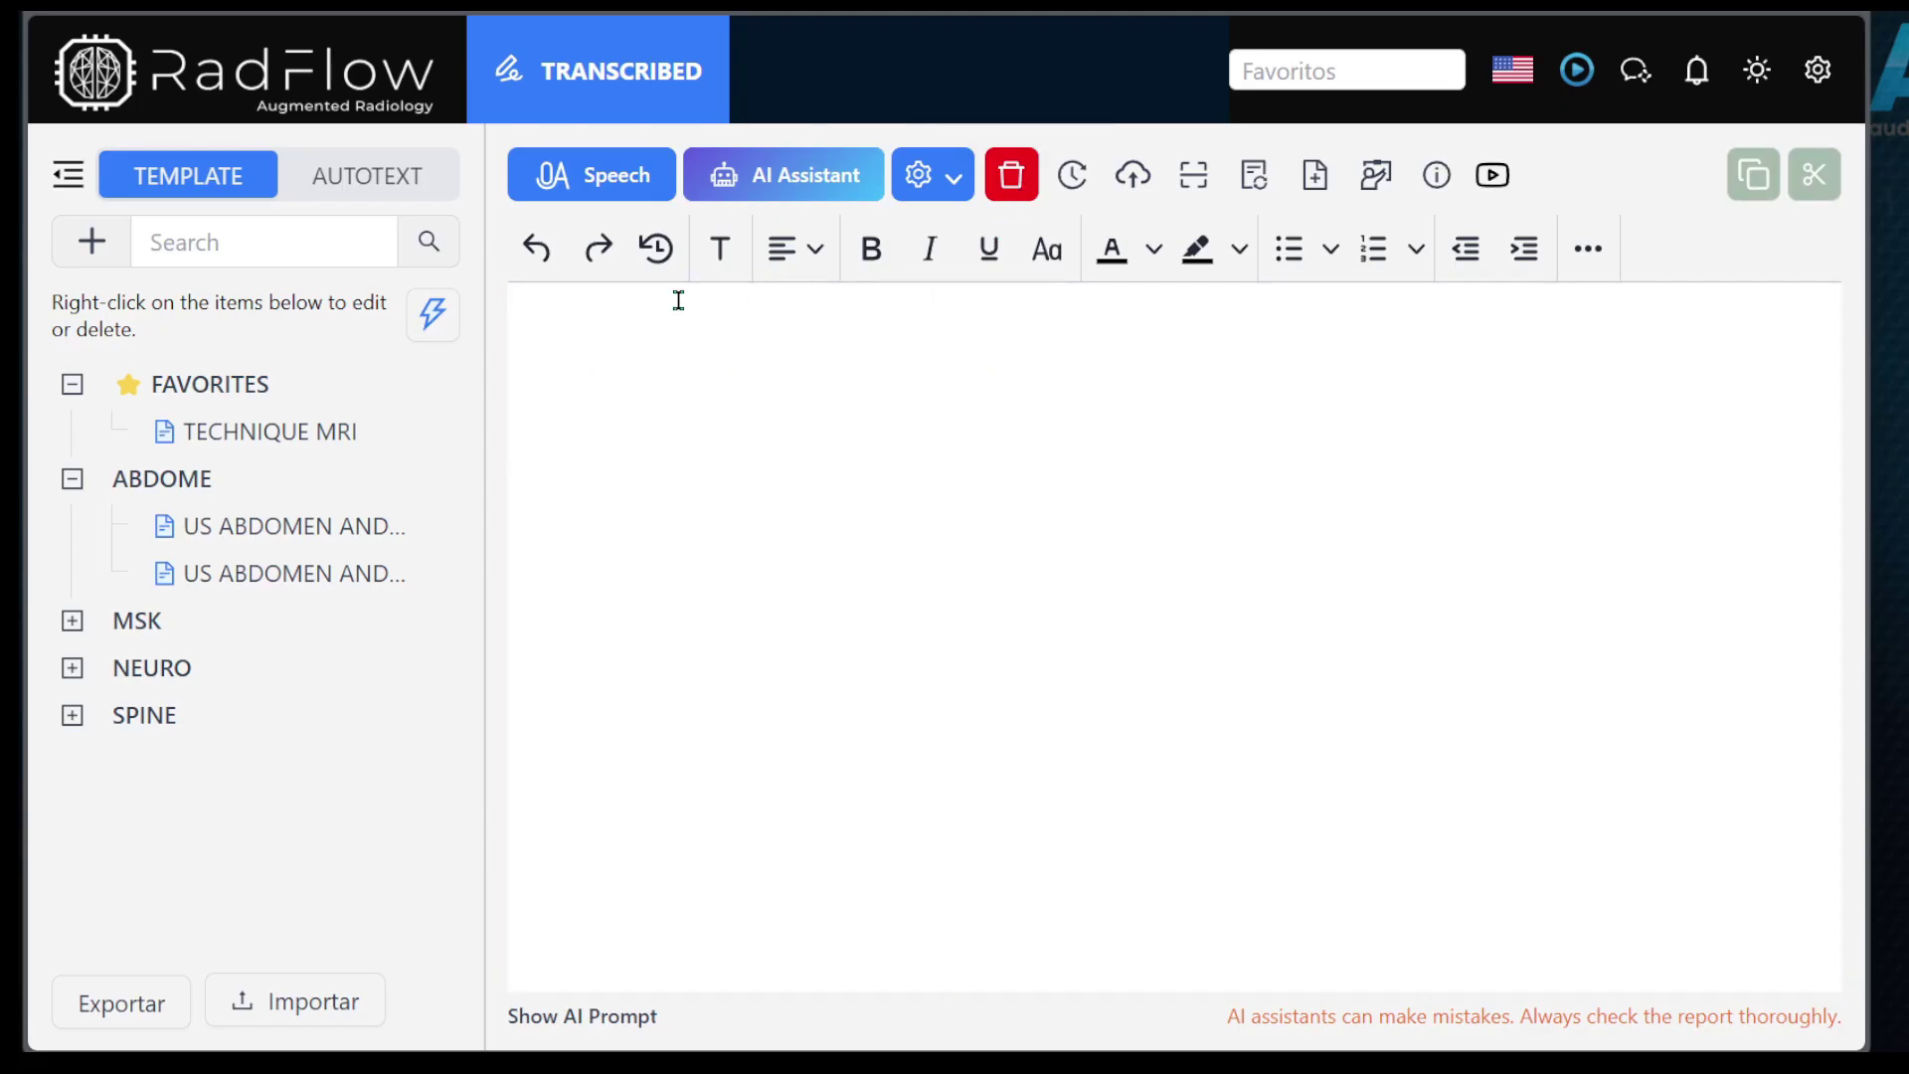
# Step: Load US ABDOMEN AND PELVIS and replace the liver's no-focal-lesion sentence with a dictated probable hemangioma
pyautogui.click(254, 528)
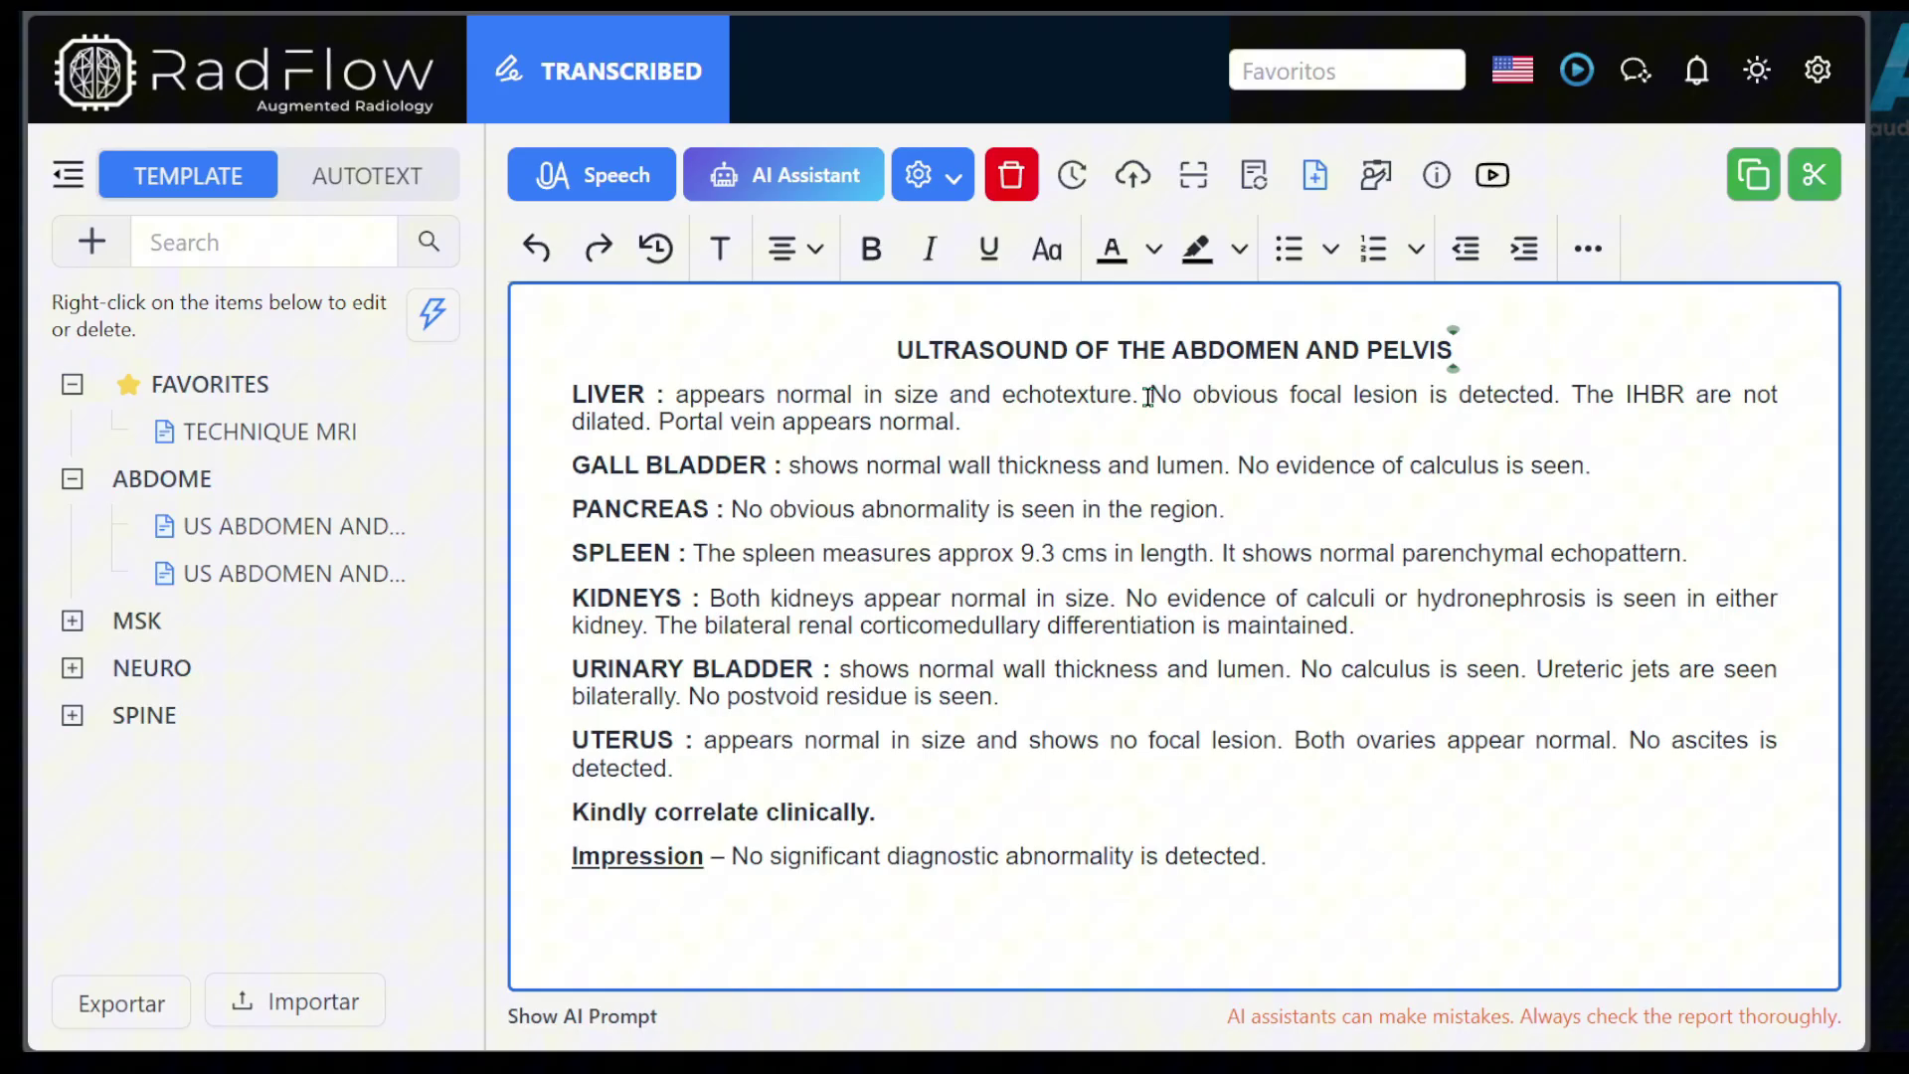
pyautogui.moveTo(1149, 398); pyautogui.dragTo(1557, 394)
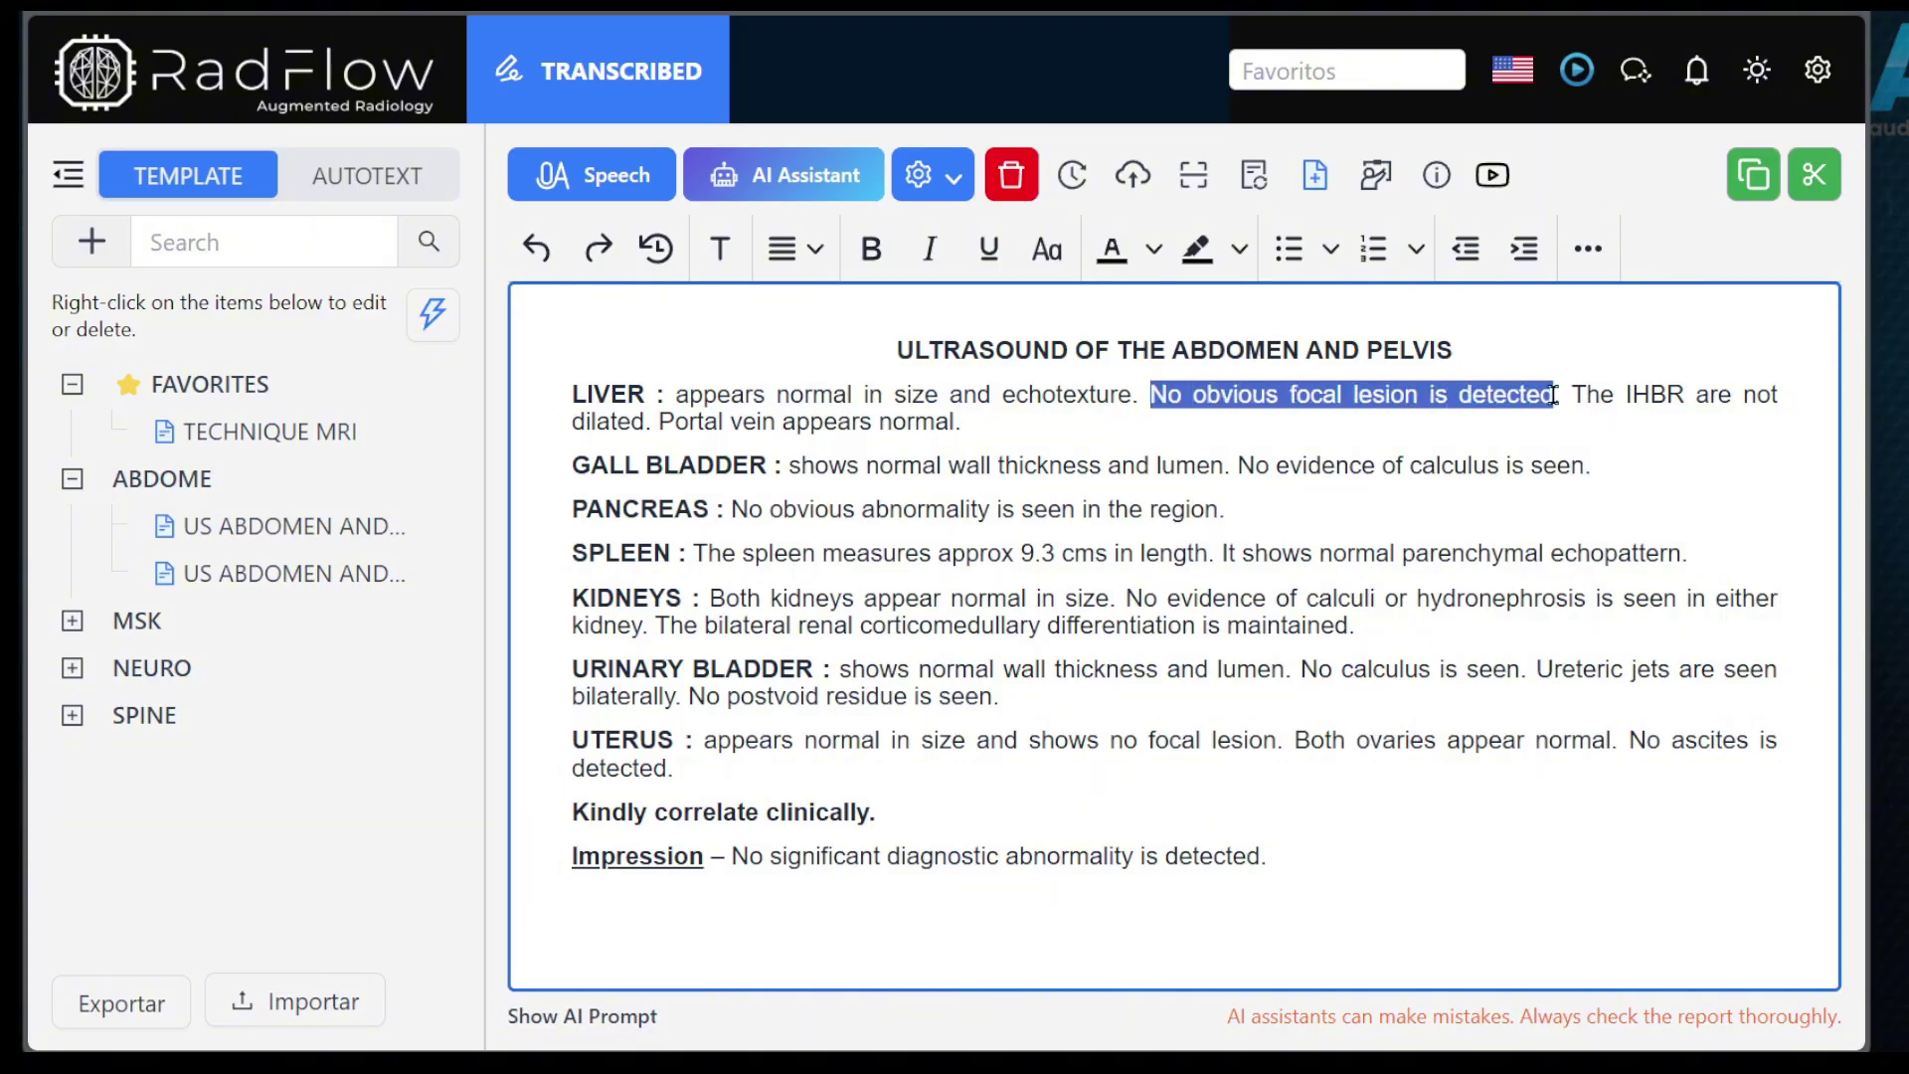
pyautogui.click(594, 177)
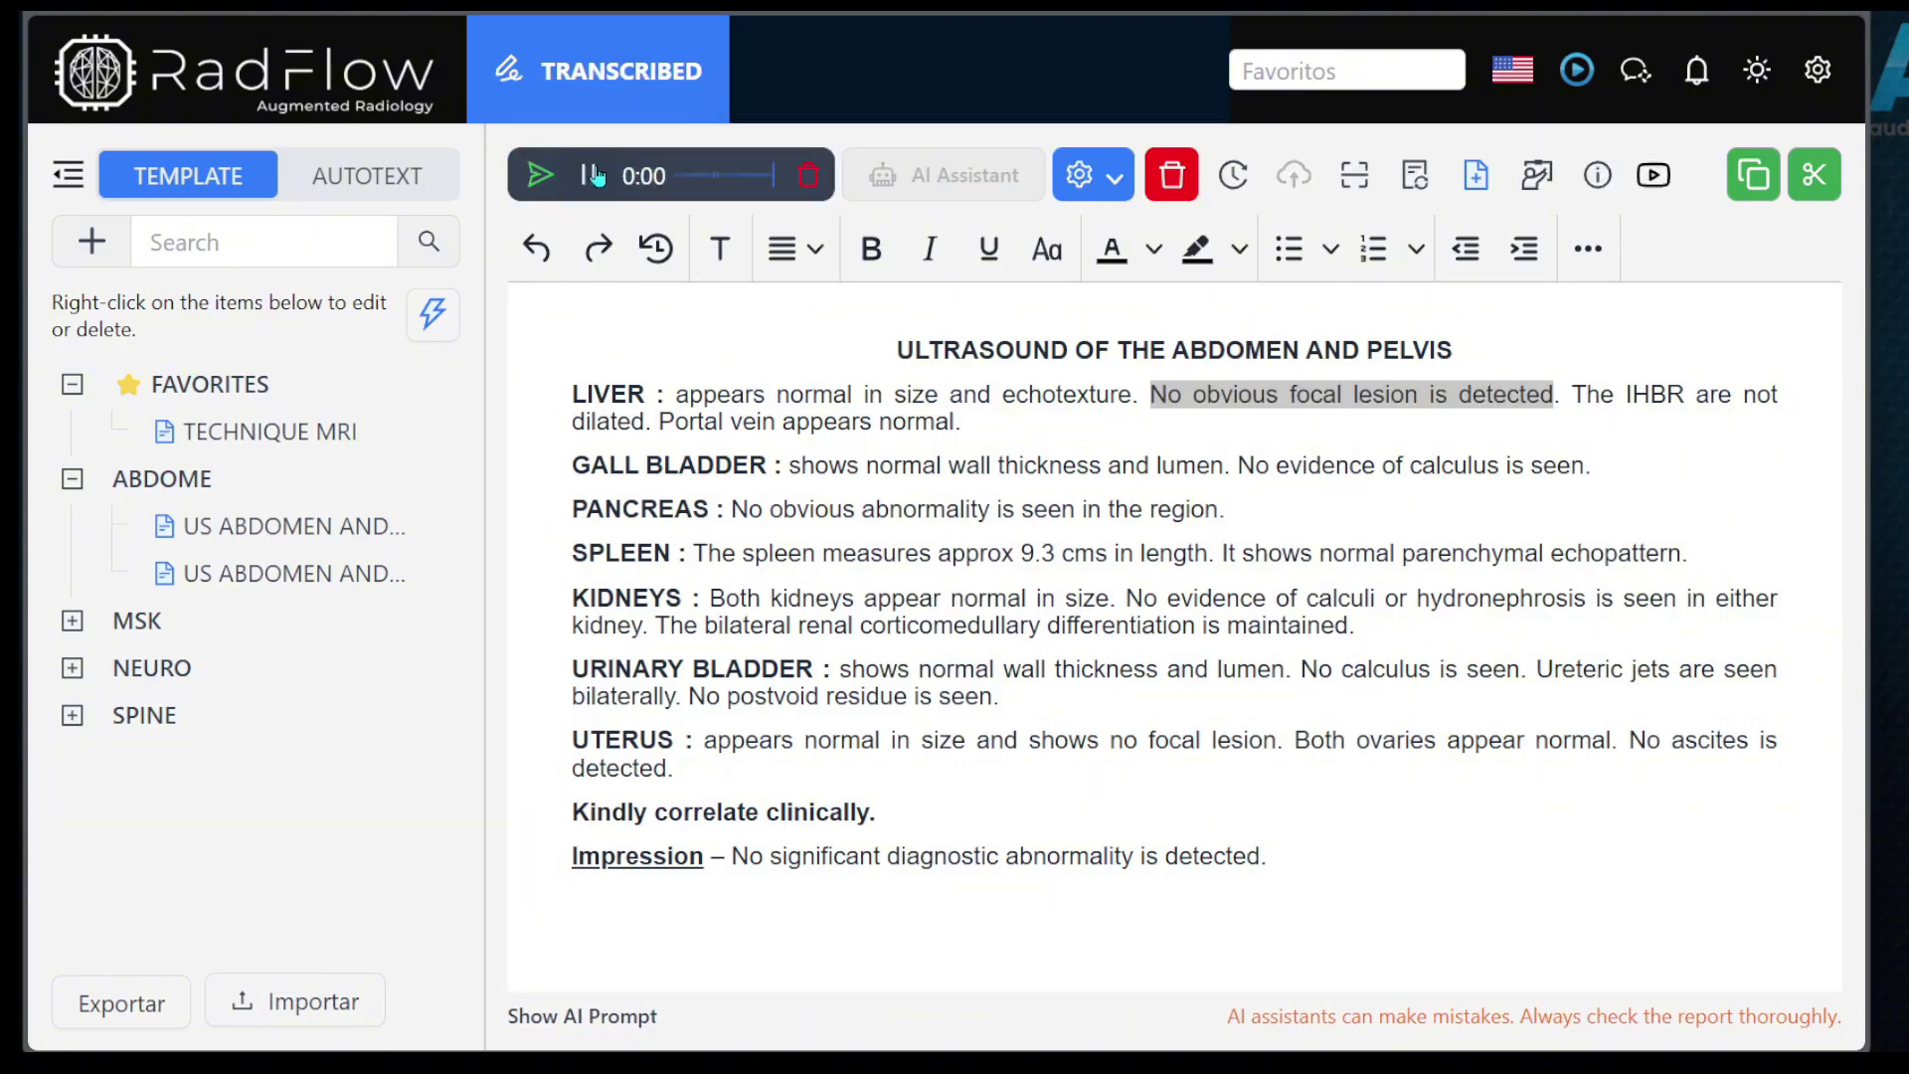
pyautogui.click(537, 177)
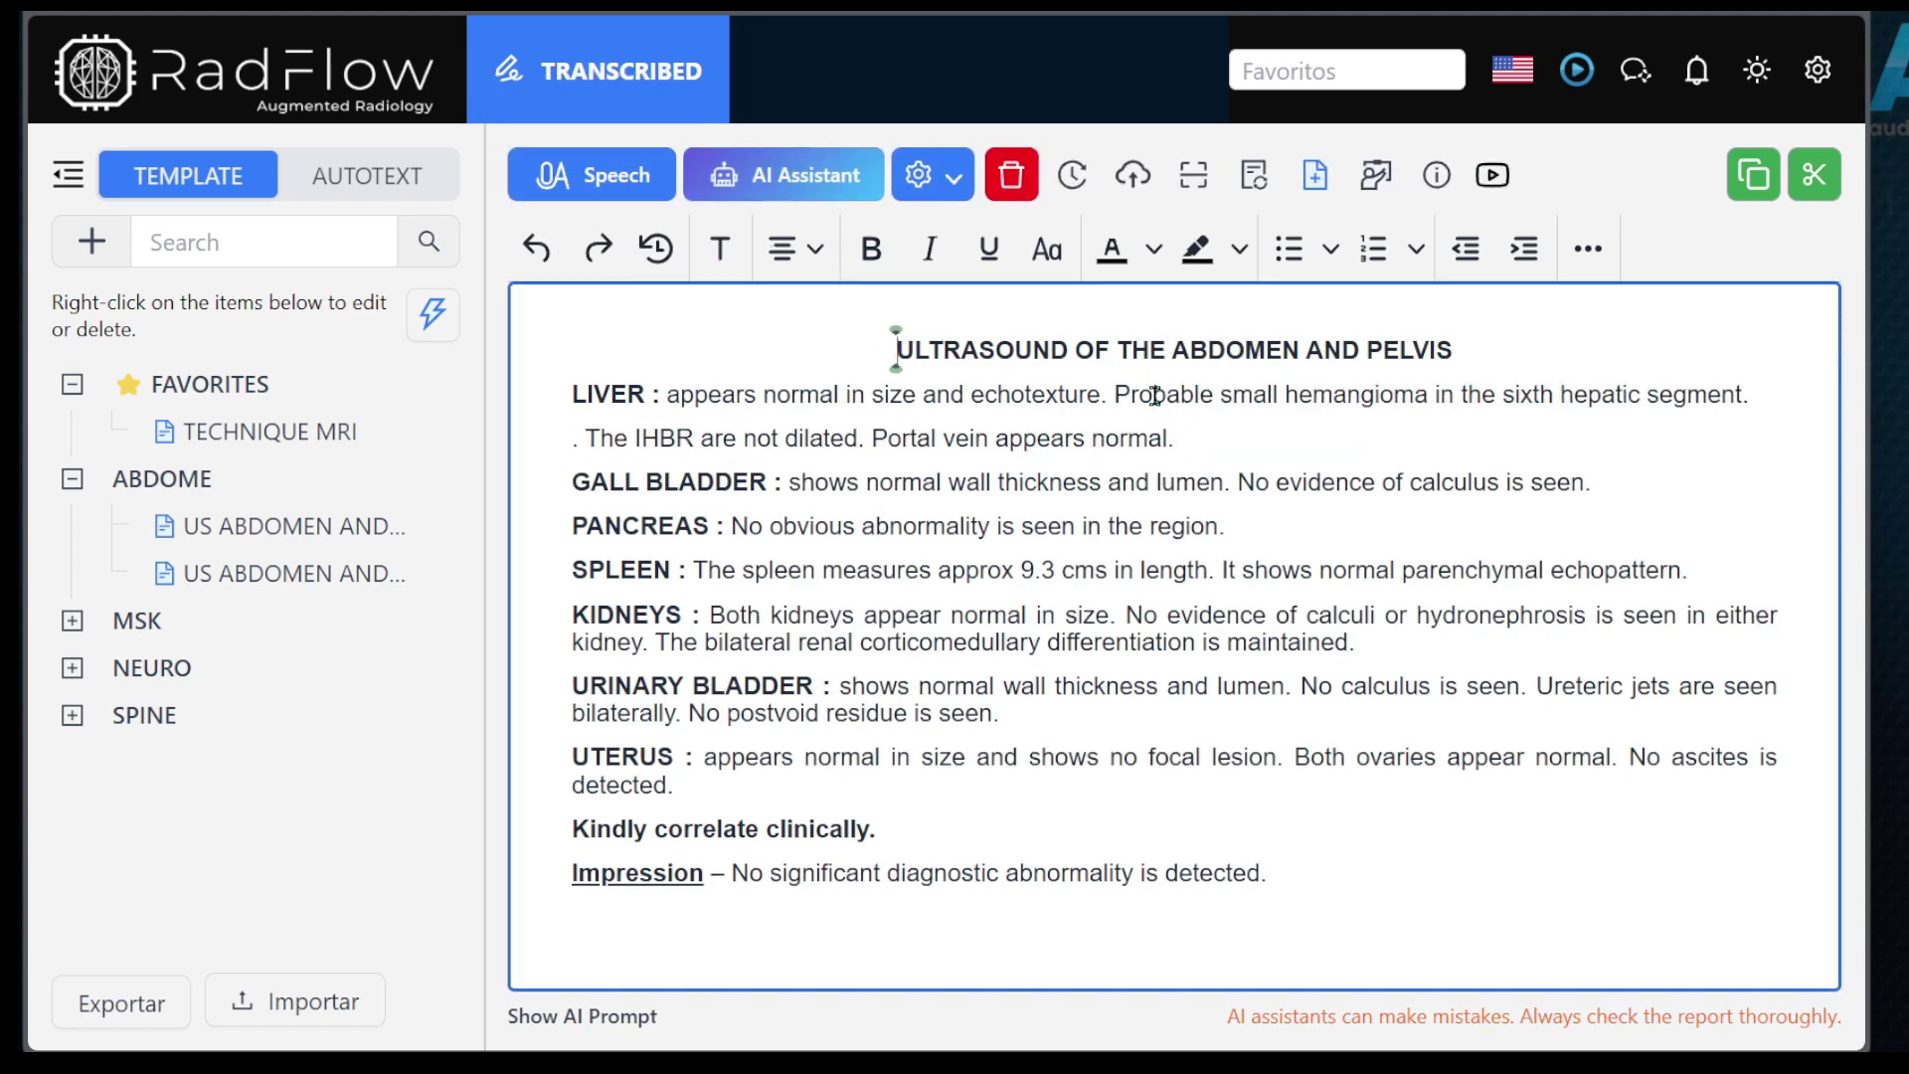
pyautogui.moveTo(1115, 395); pyautogui.dragTo(1742, 394)
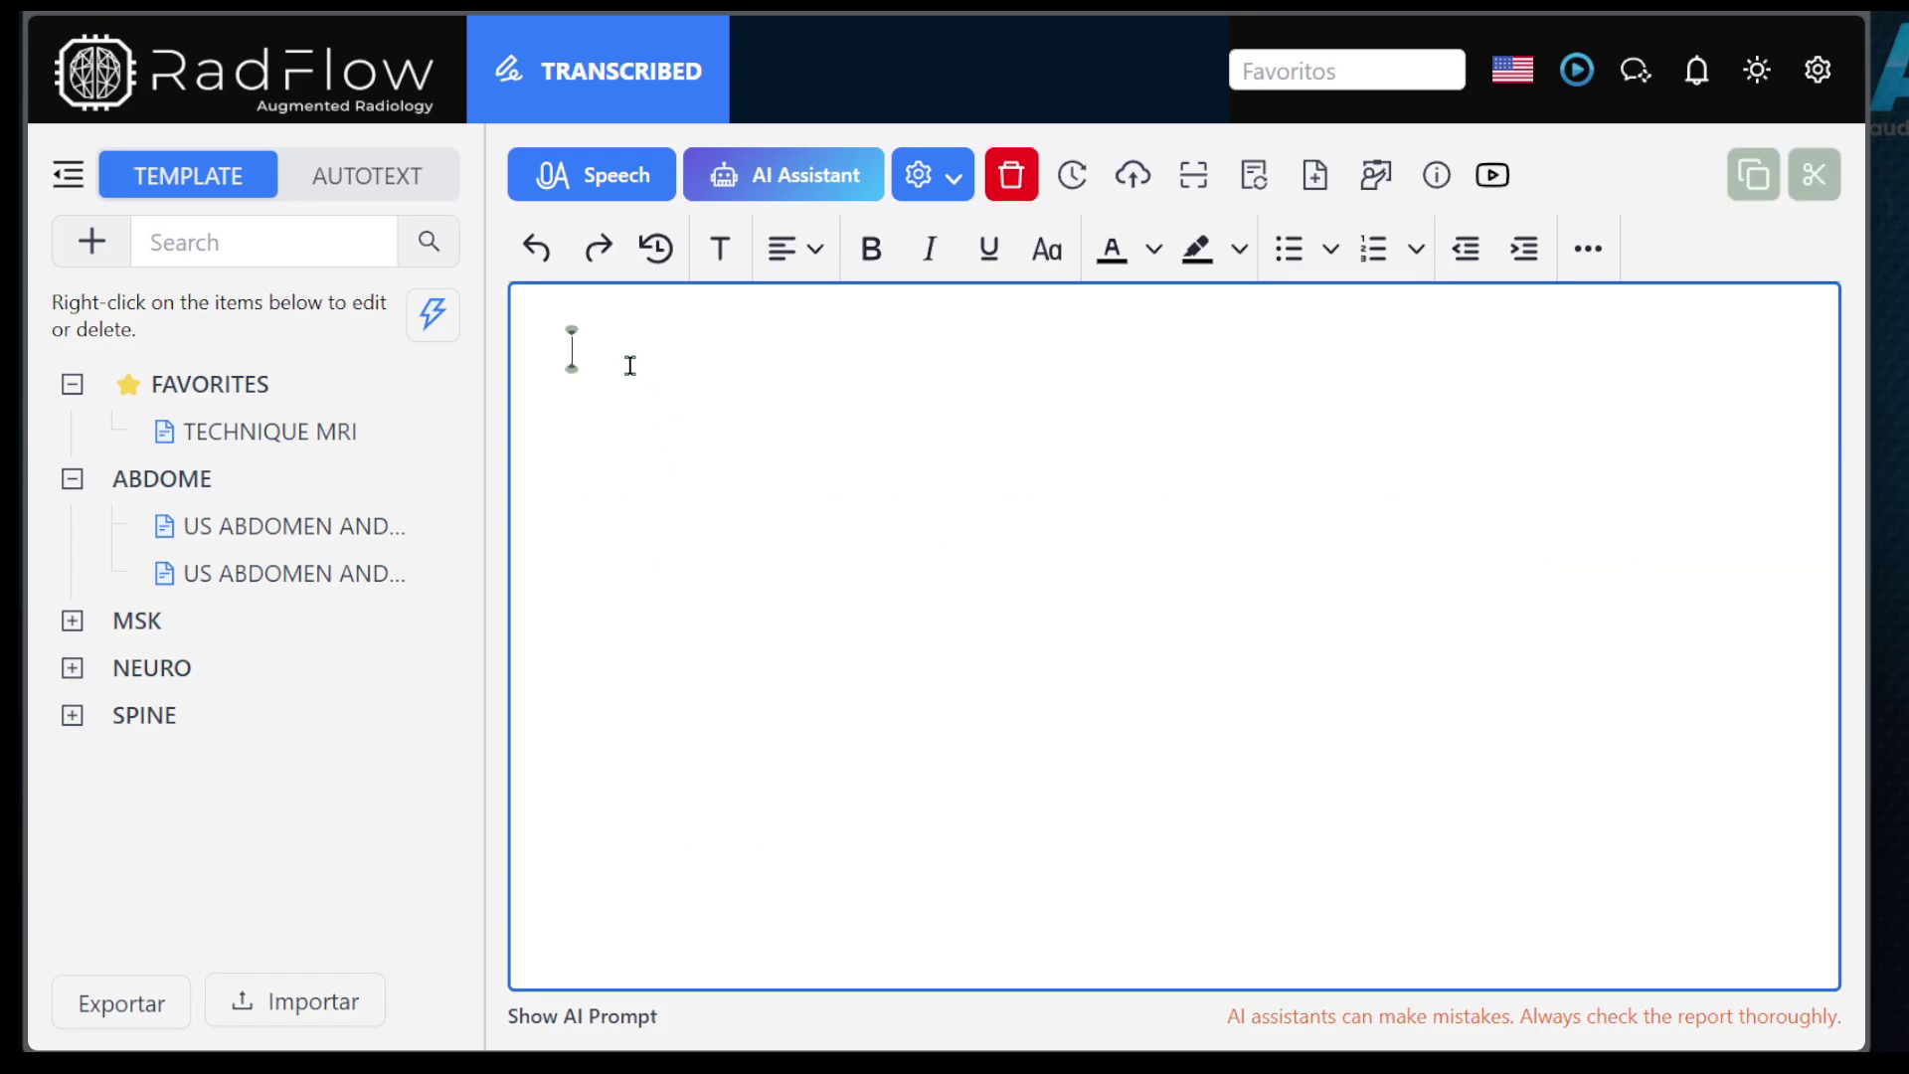
# Step: Dictate a 0.4 cm left kidney stone finding and select the word 'left'
pyautogui.click(600, 179)
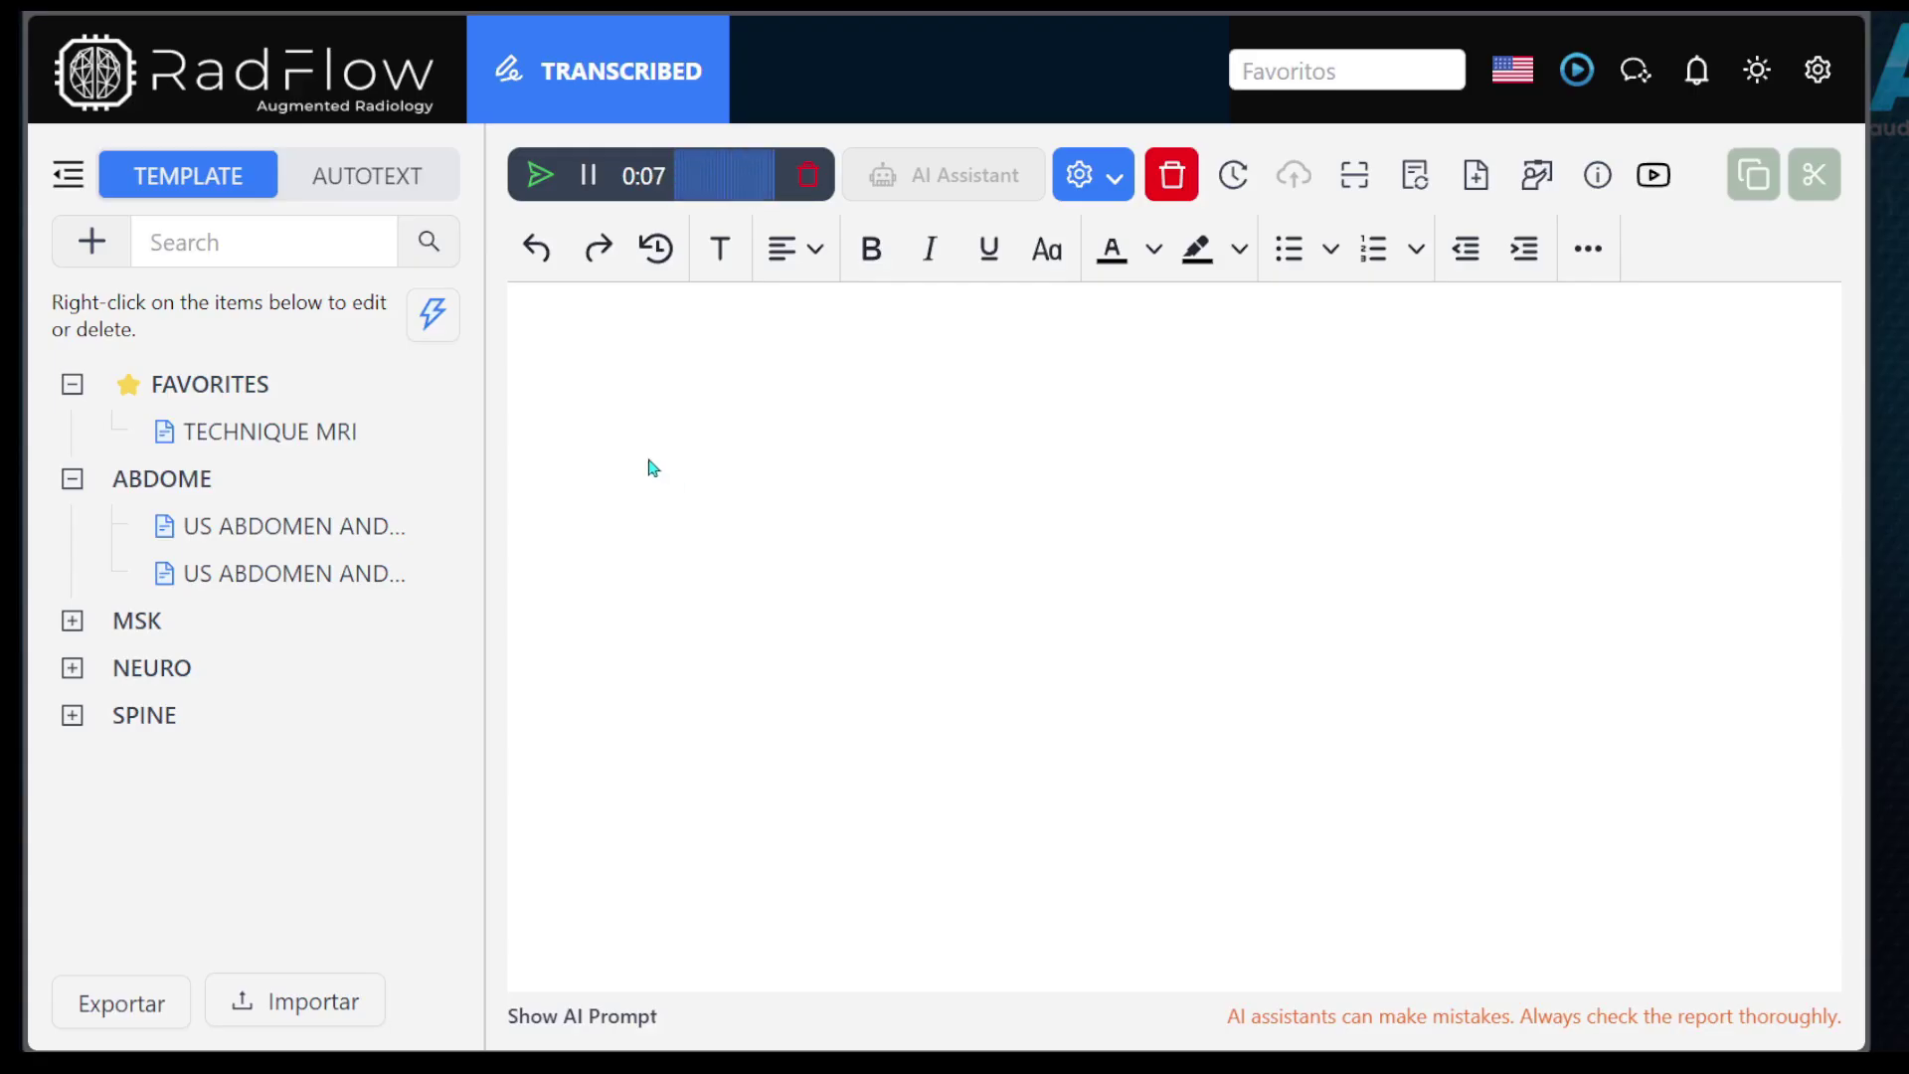
pyautogui.click(540, 176)
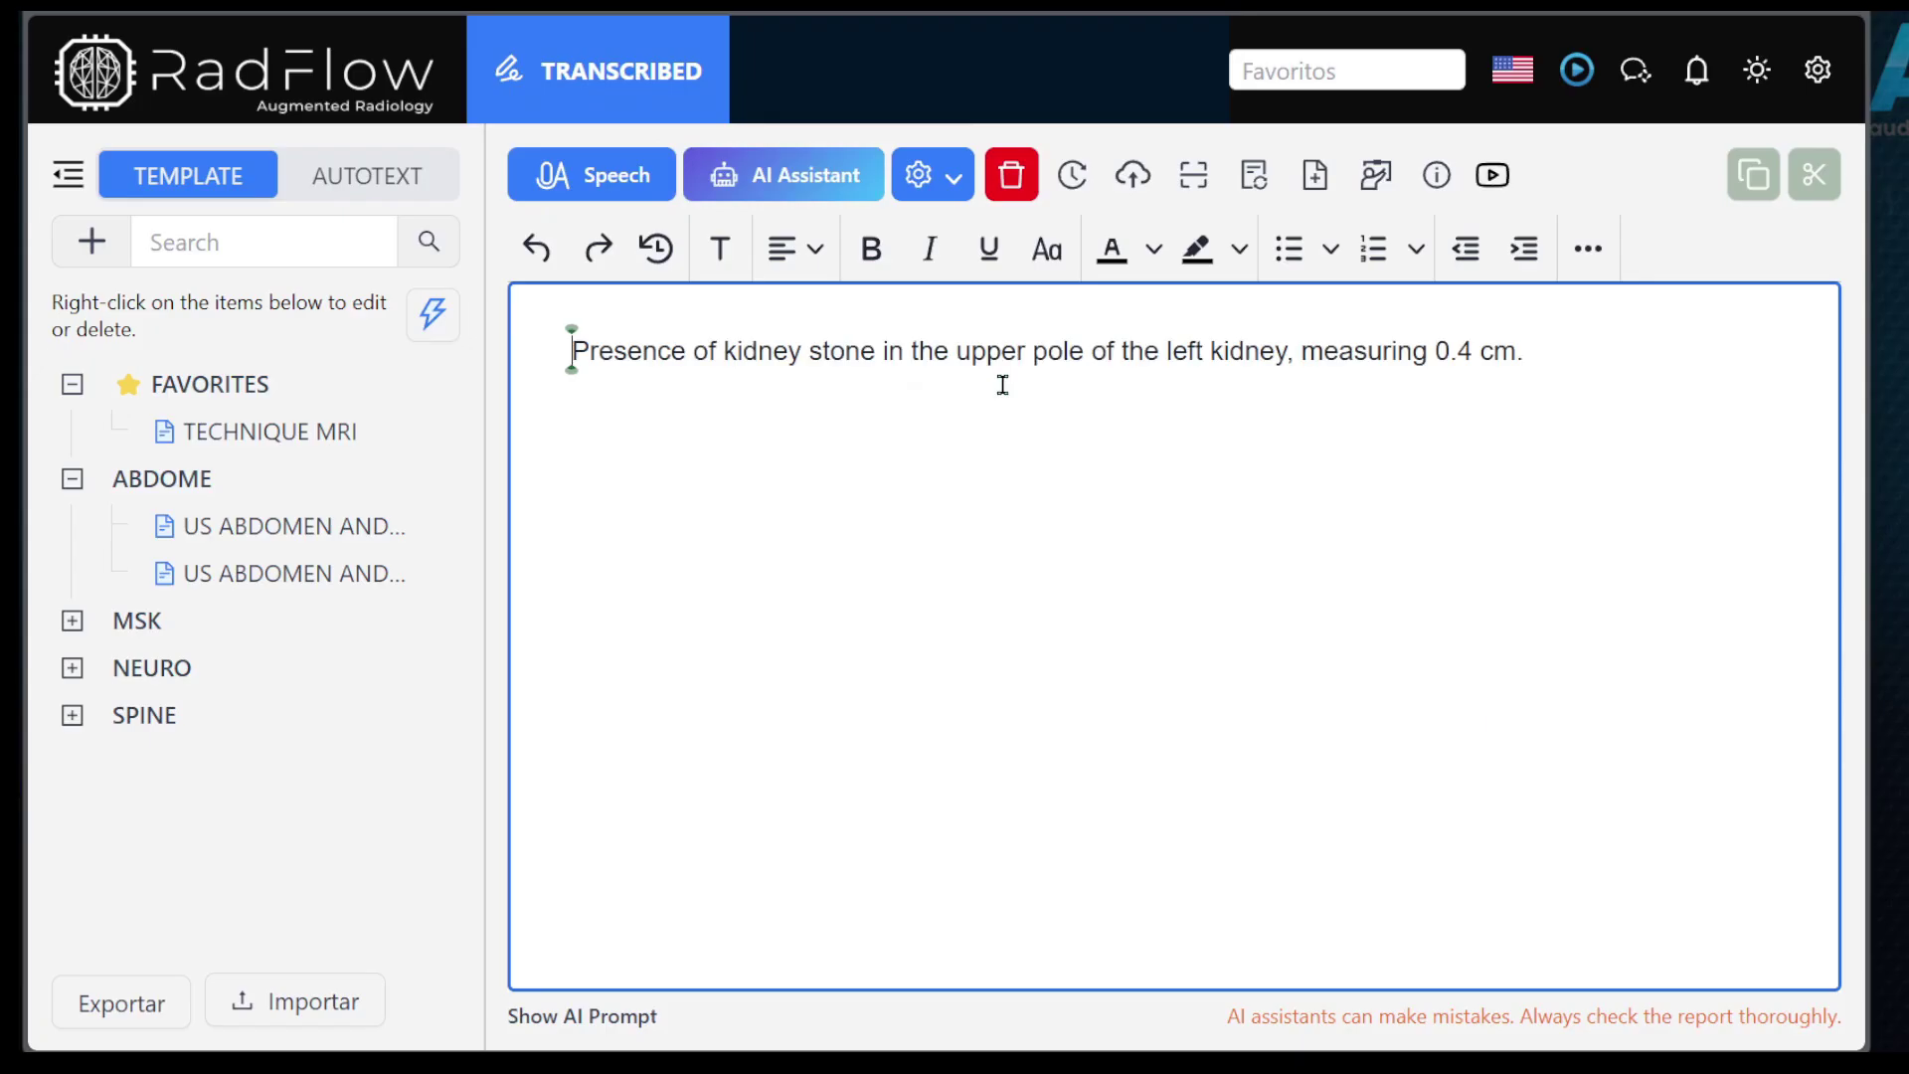
pyautogui.moveTo(1165, 350); pyautogui.dragTo(1289, 352)
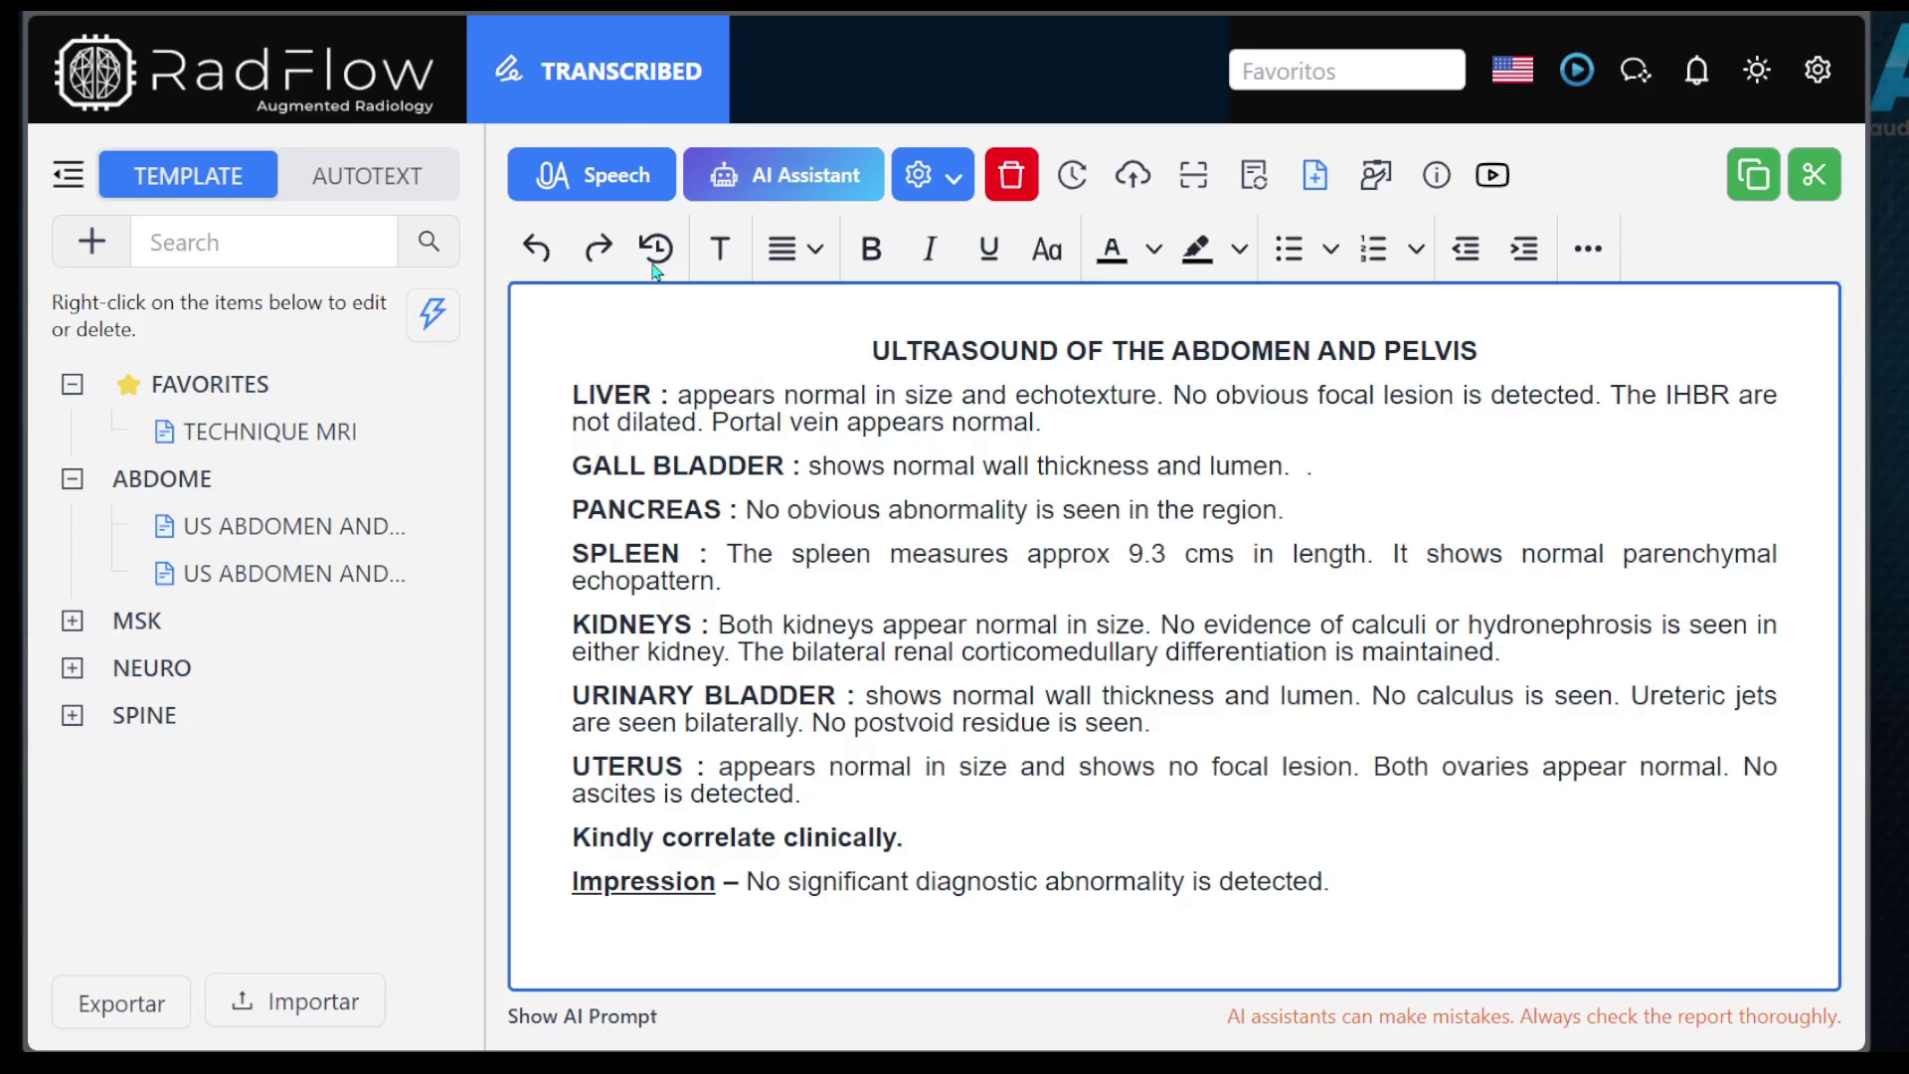
# Step: Dictate a 0.4 cm gallbladder stone sentence into the gallbladder findings and select it
pyautogui.click(592, 175)
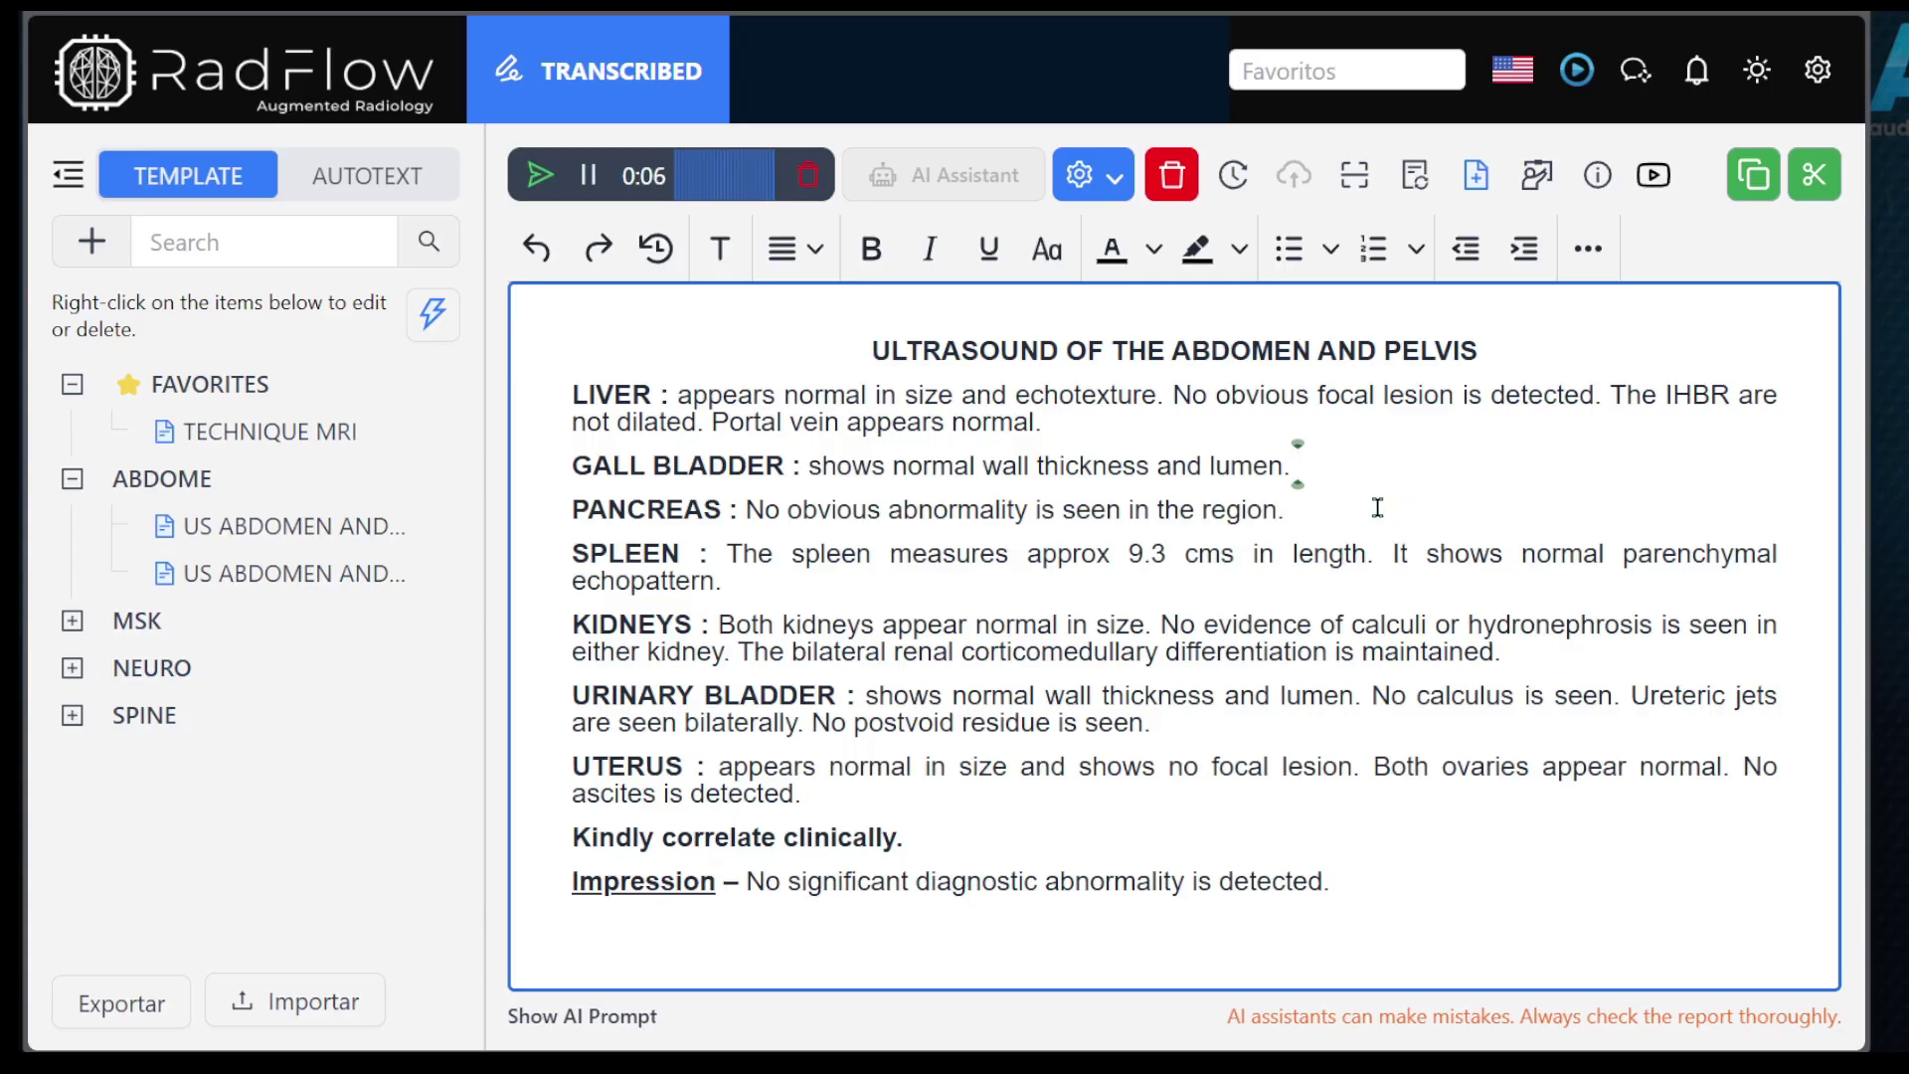
pyautogui.click(540, 175)
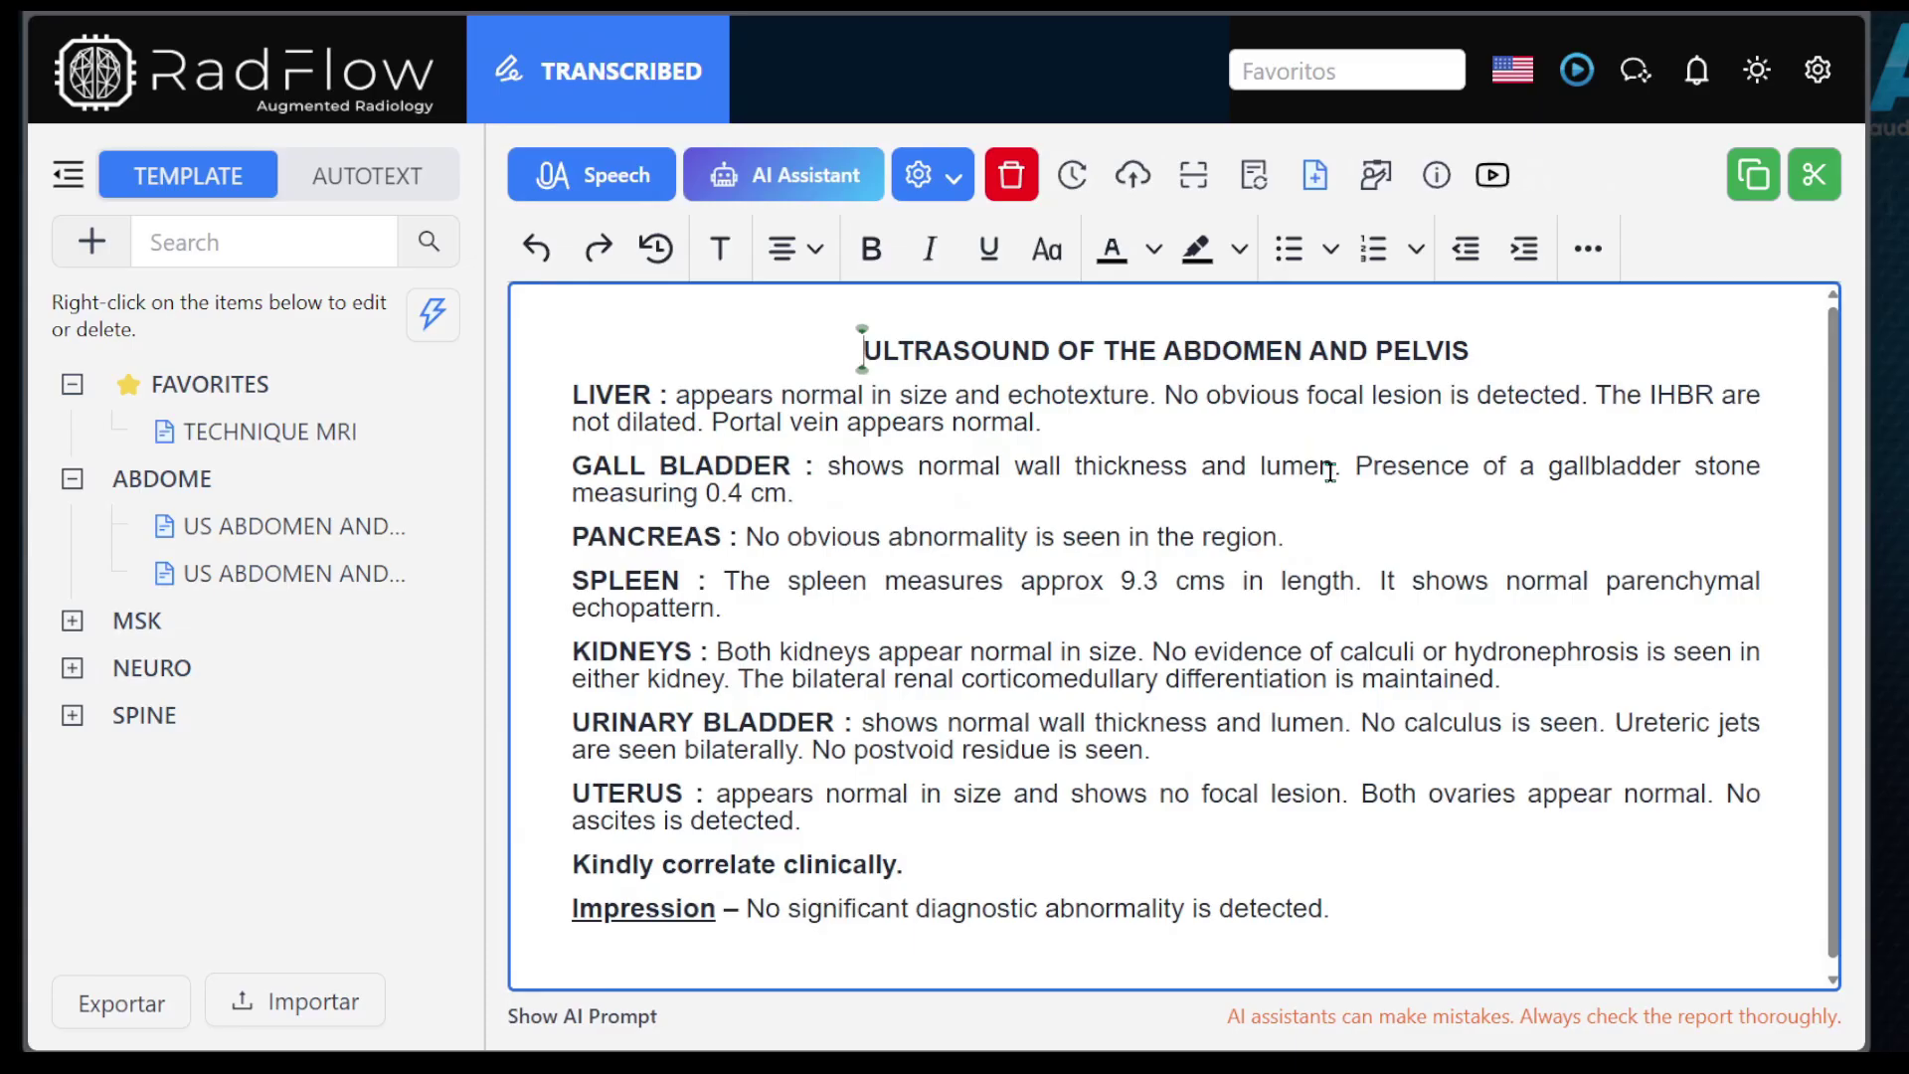
pyautogui.moveTo(1358, 466); pyautogui.dragTo(1374, 495)
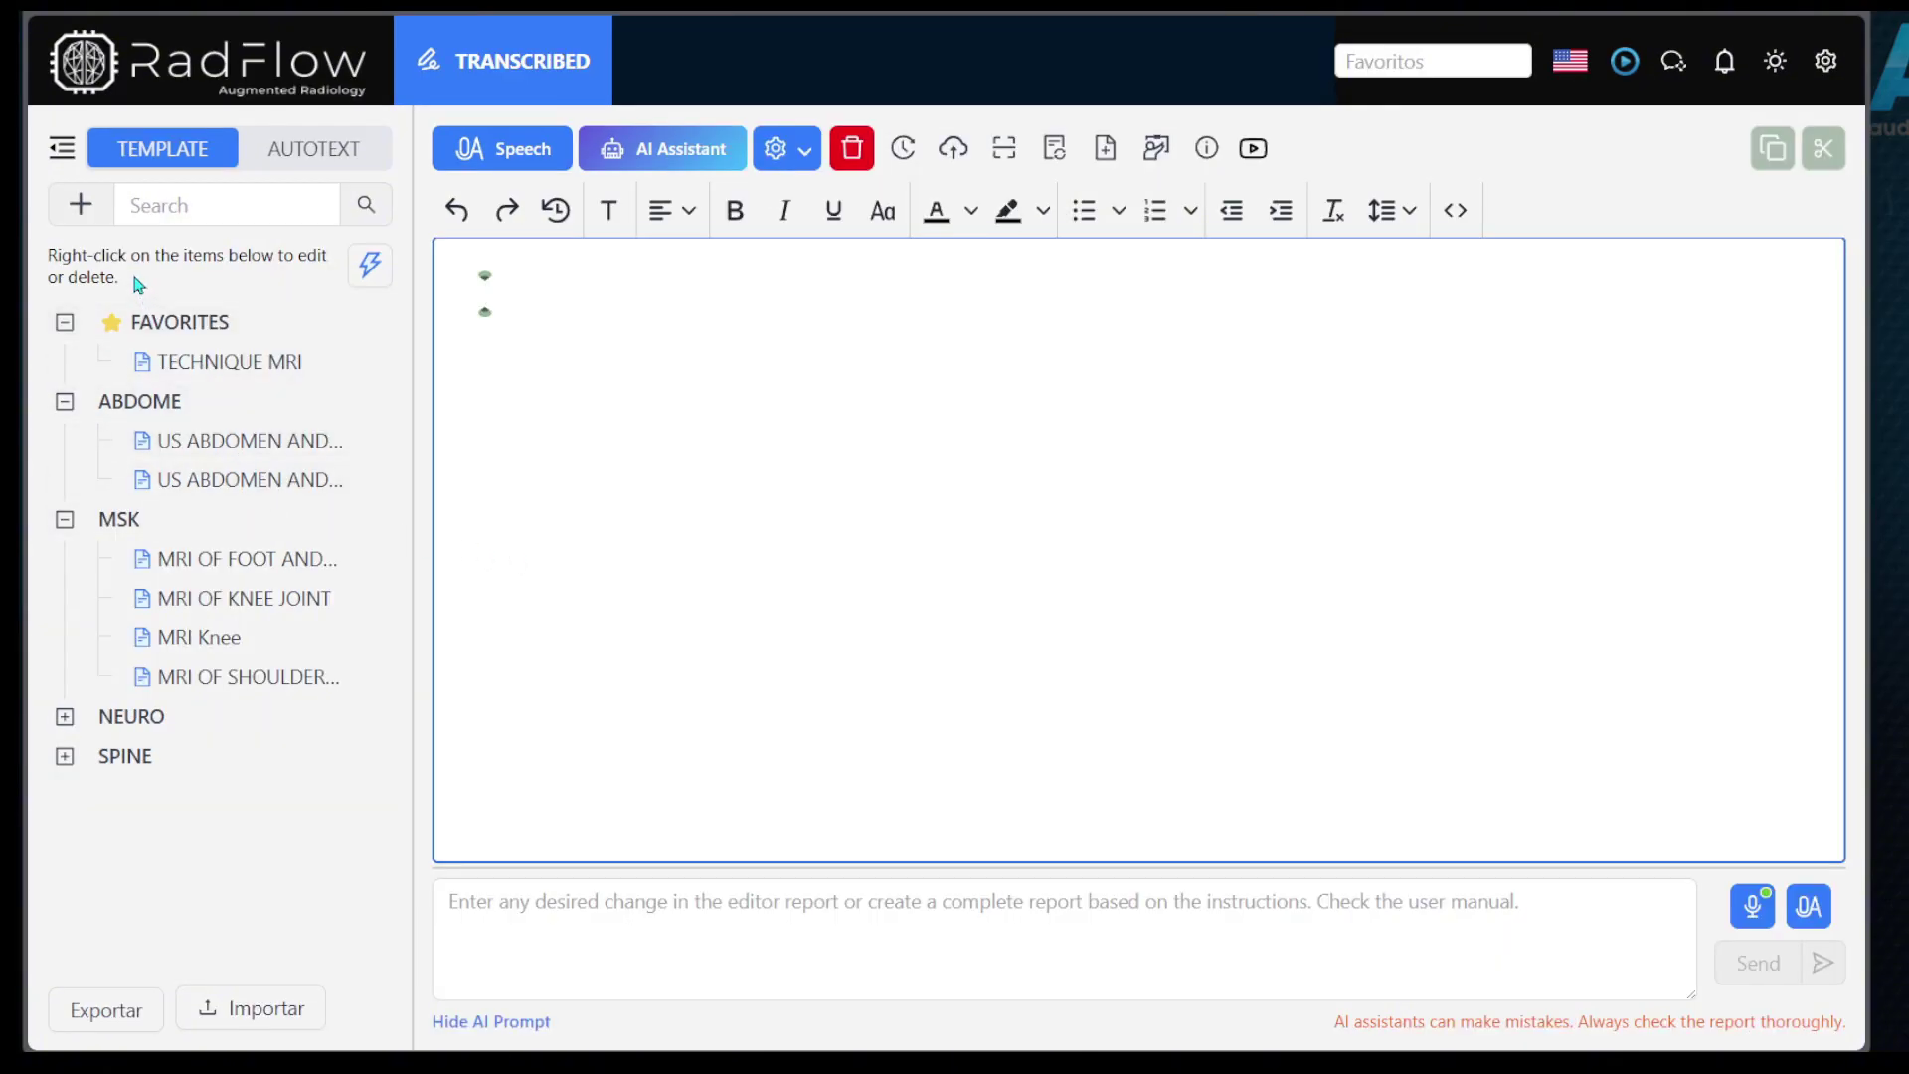
# Step: Cancel an unused Create folder dialog and bring up the ABDOME folder's actions
pyautogui.click(81, 207)
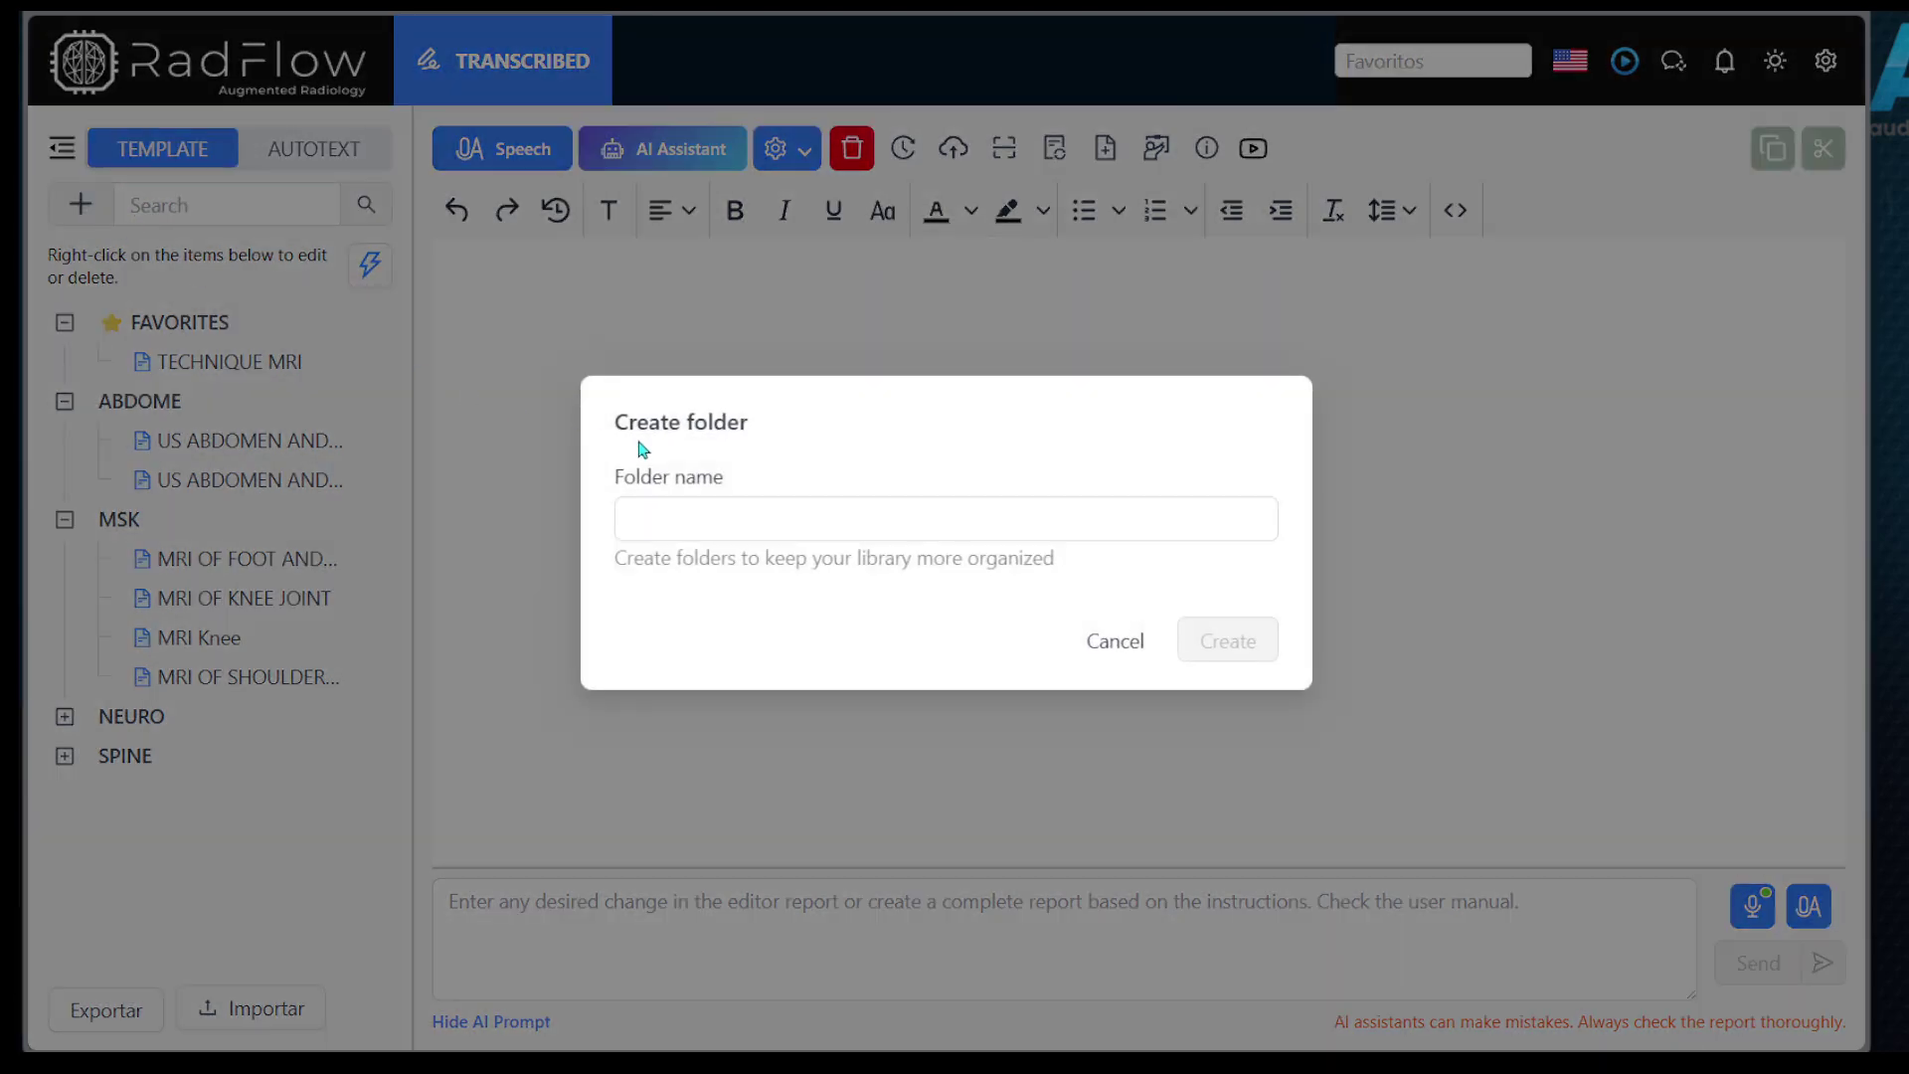
pyautogui.click(1111, 640)
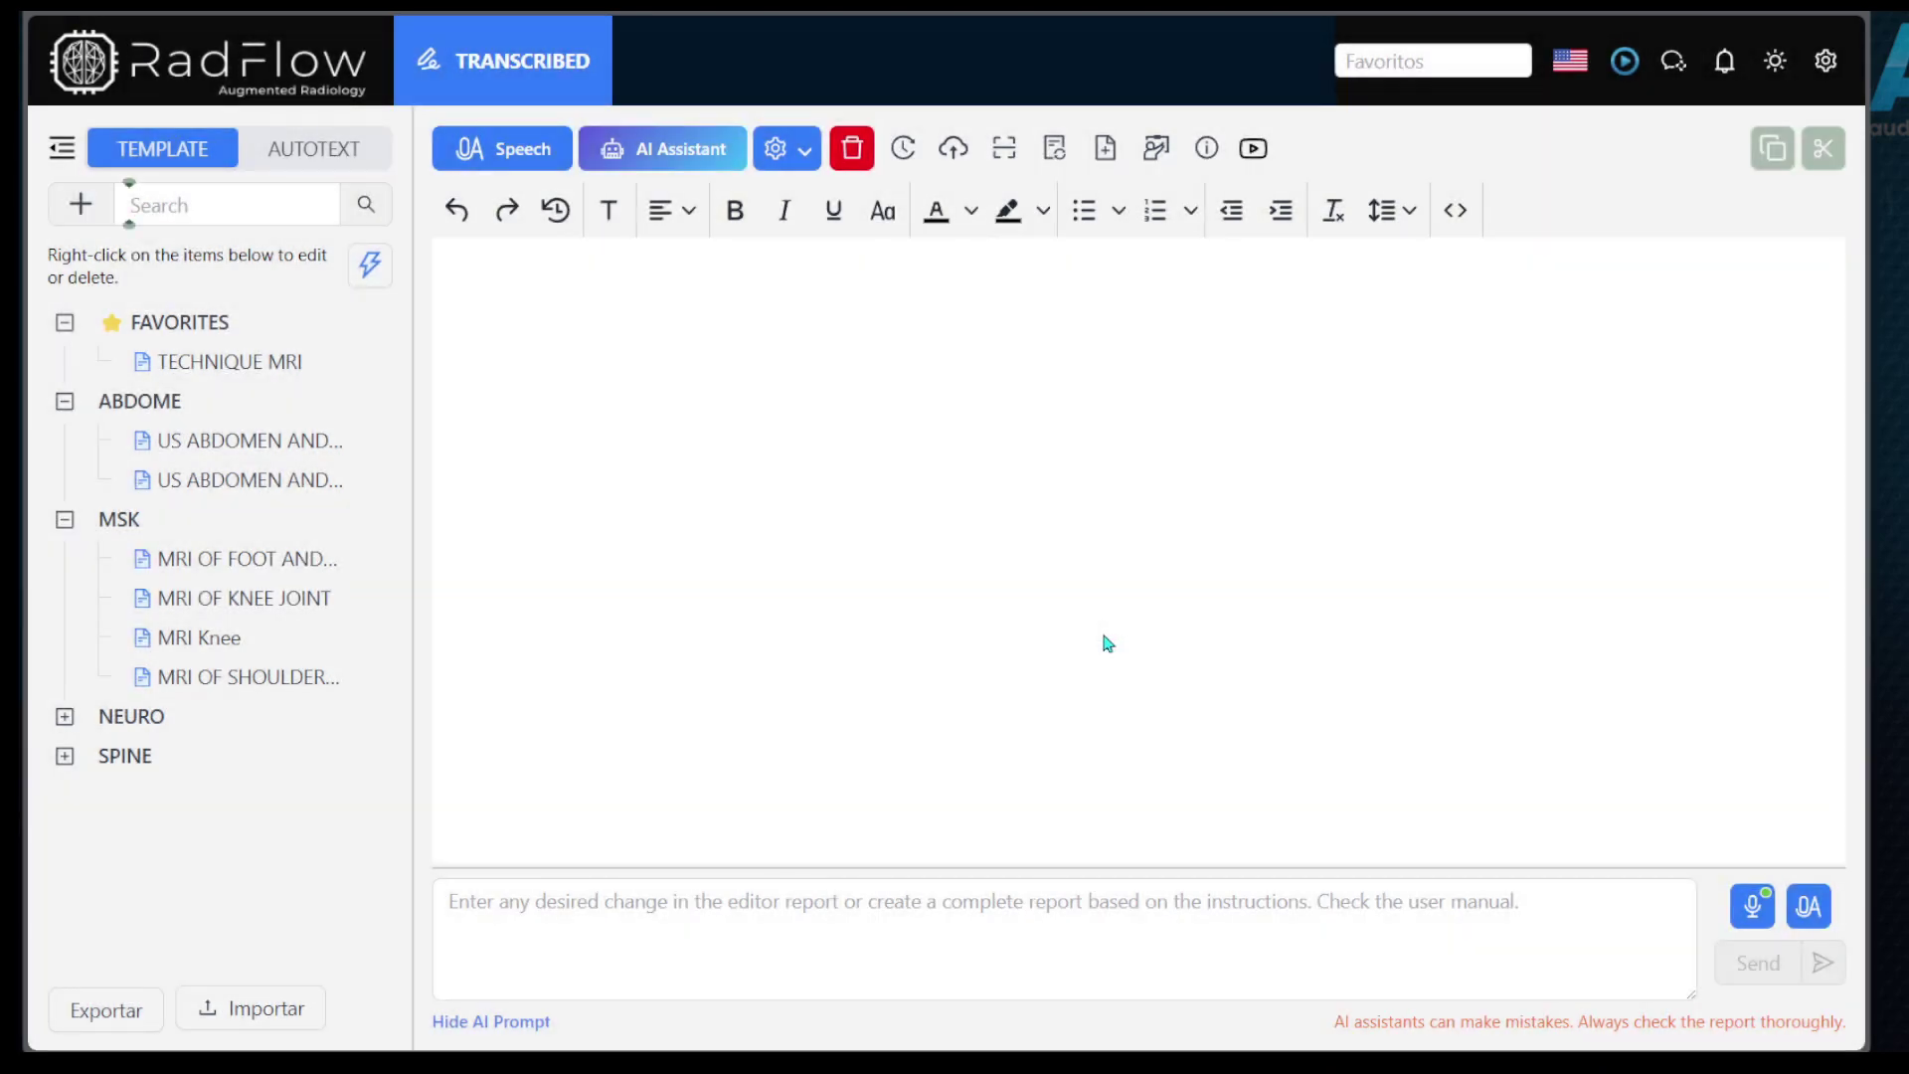
pyautogui.rightClick(178, 406)
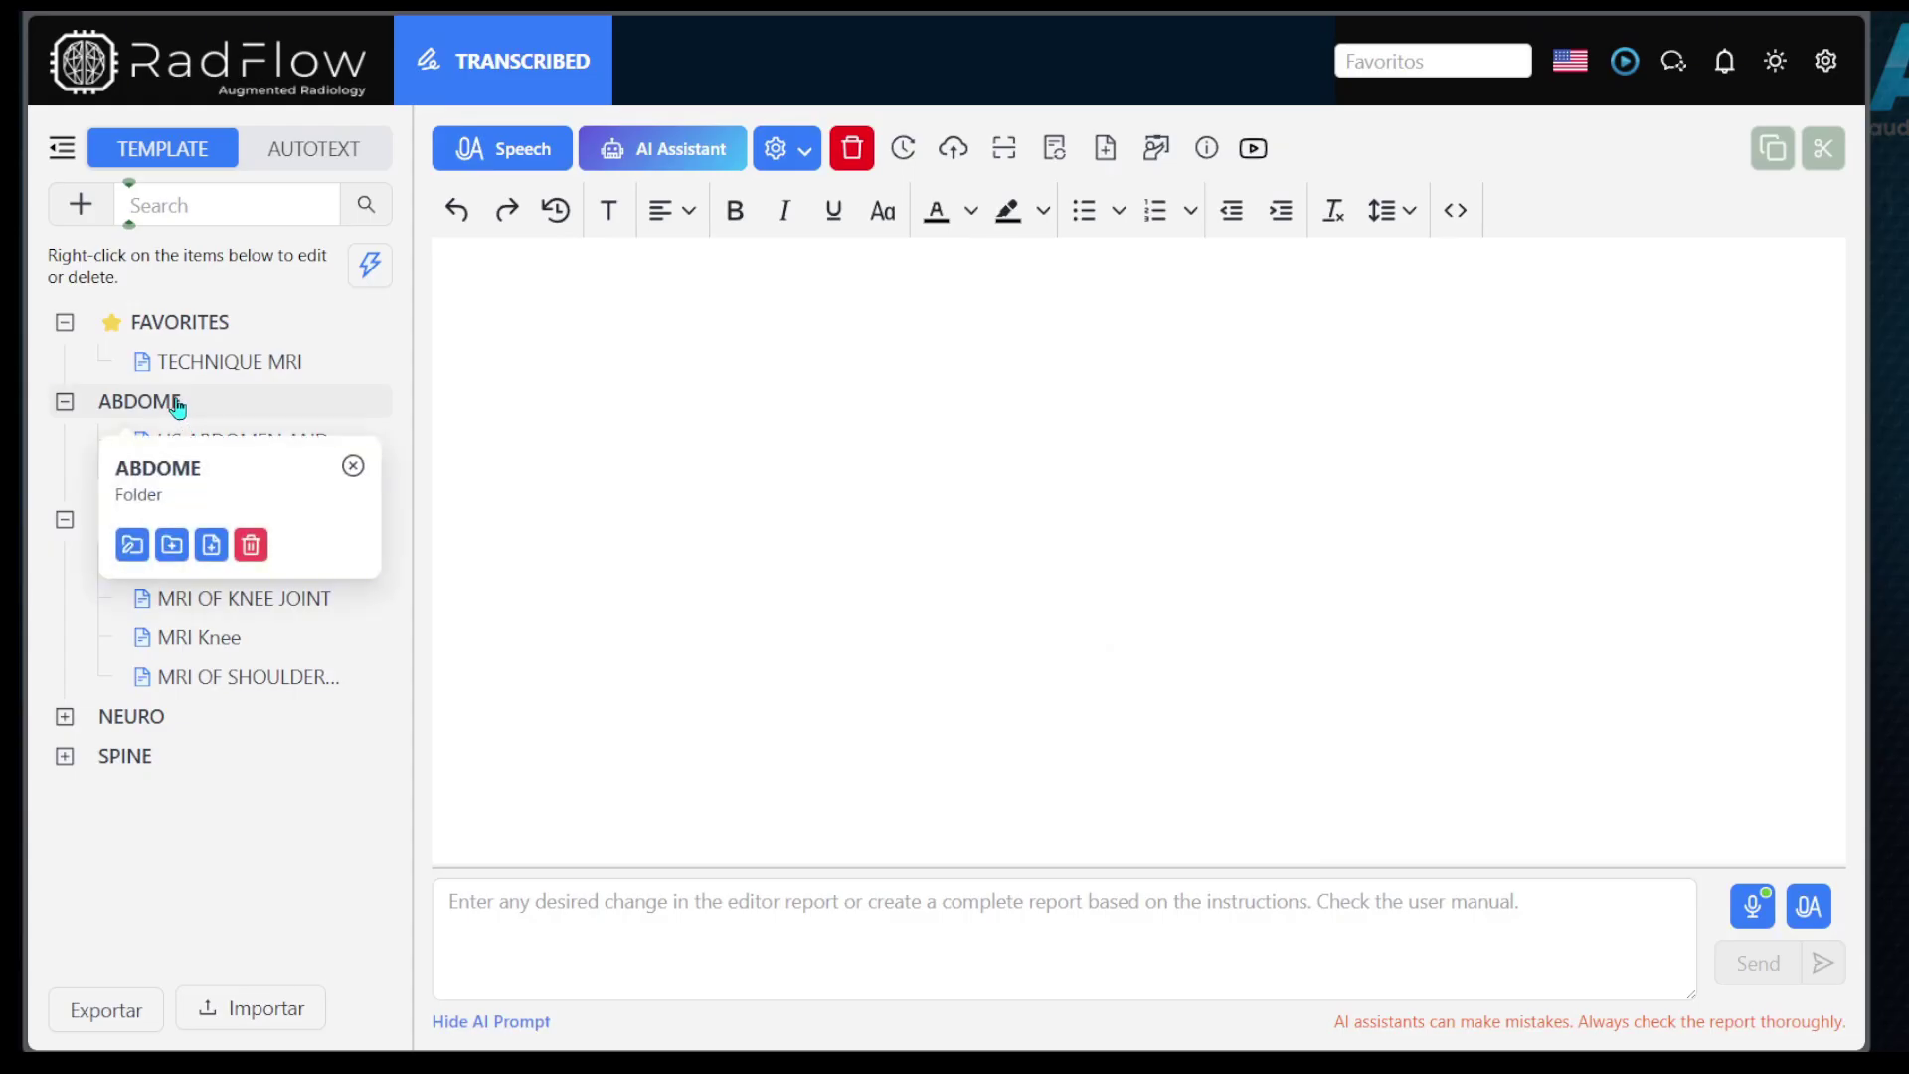
# Step: Create a new ABDOME template titled MRI ABDOMEN with the typed shortcut MRI ABDOMEN
pyautogui.click(208, 544)
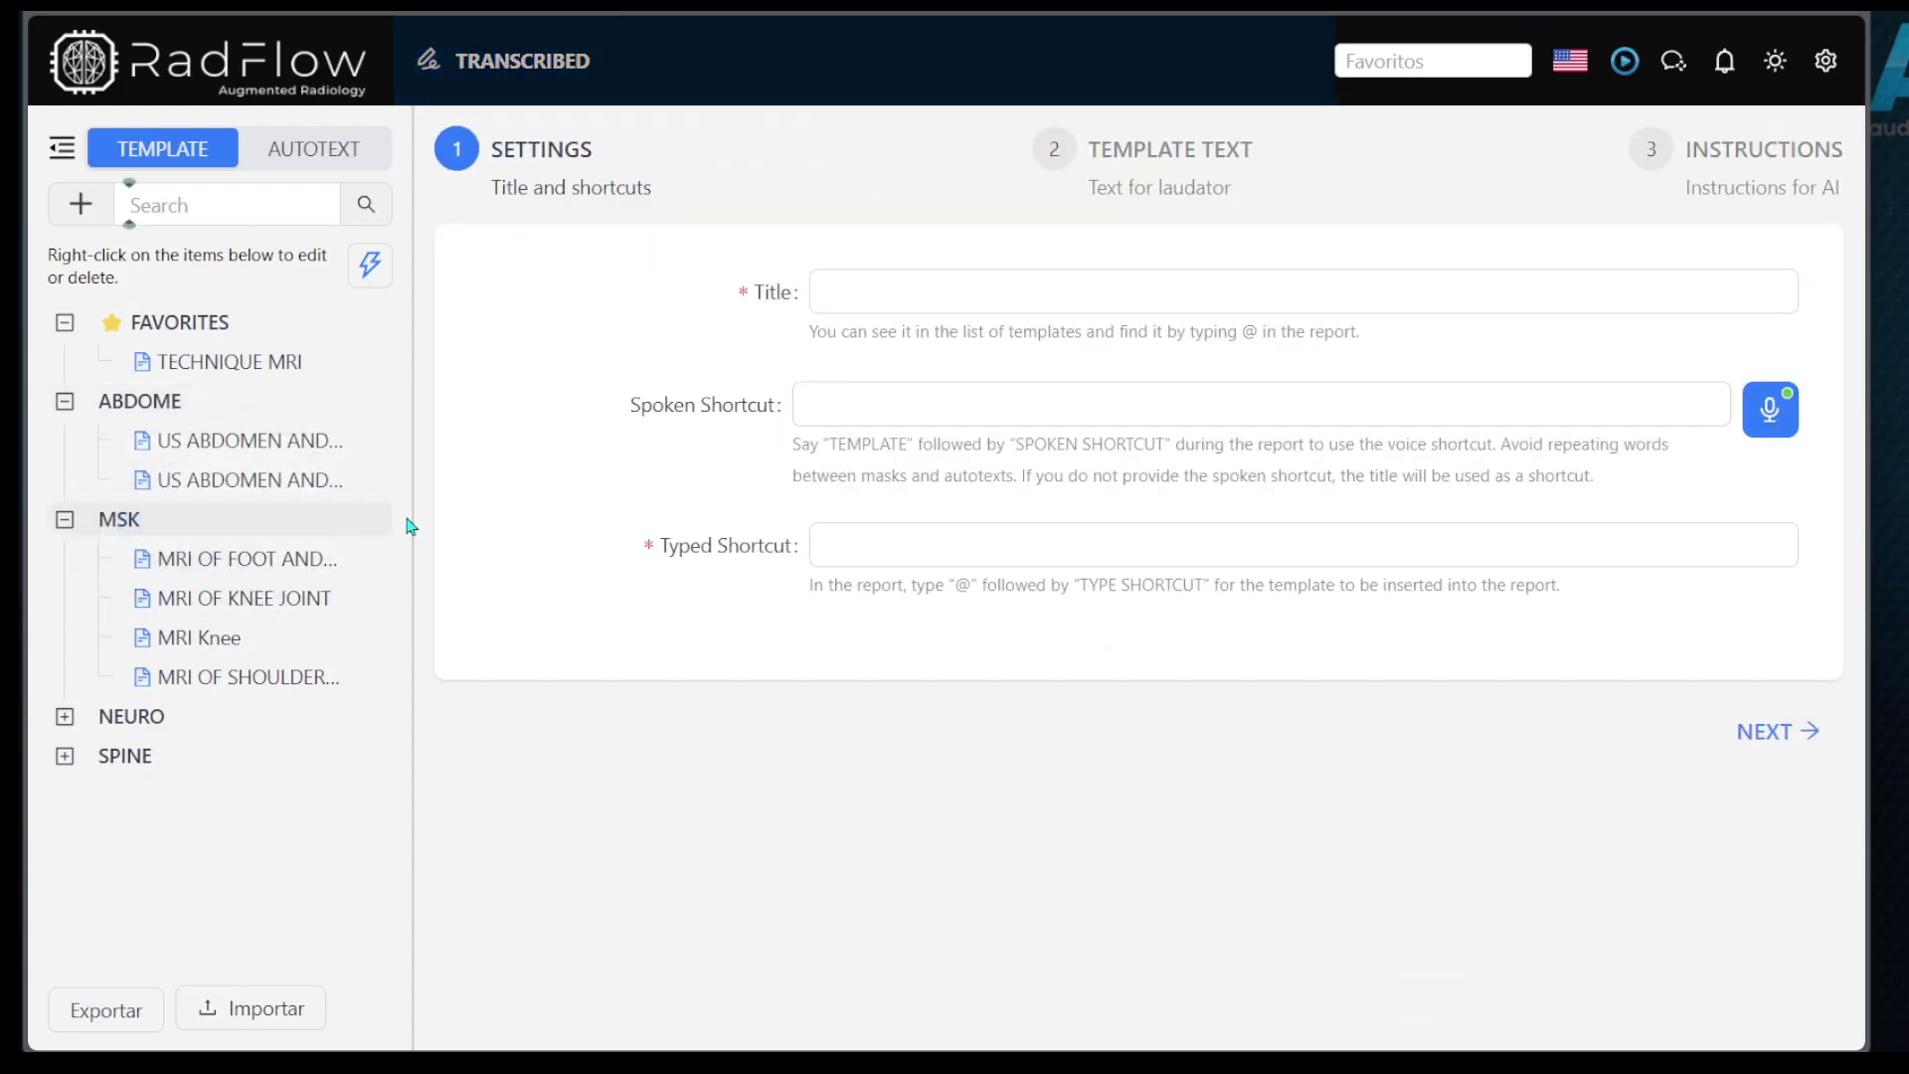
pyautogui.click(861, 291)
pyautogui.press('super+v')
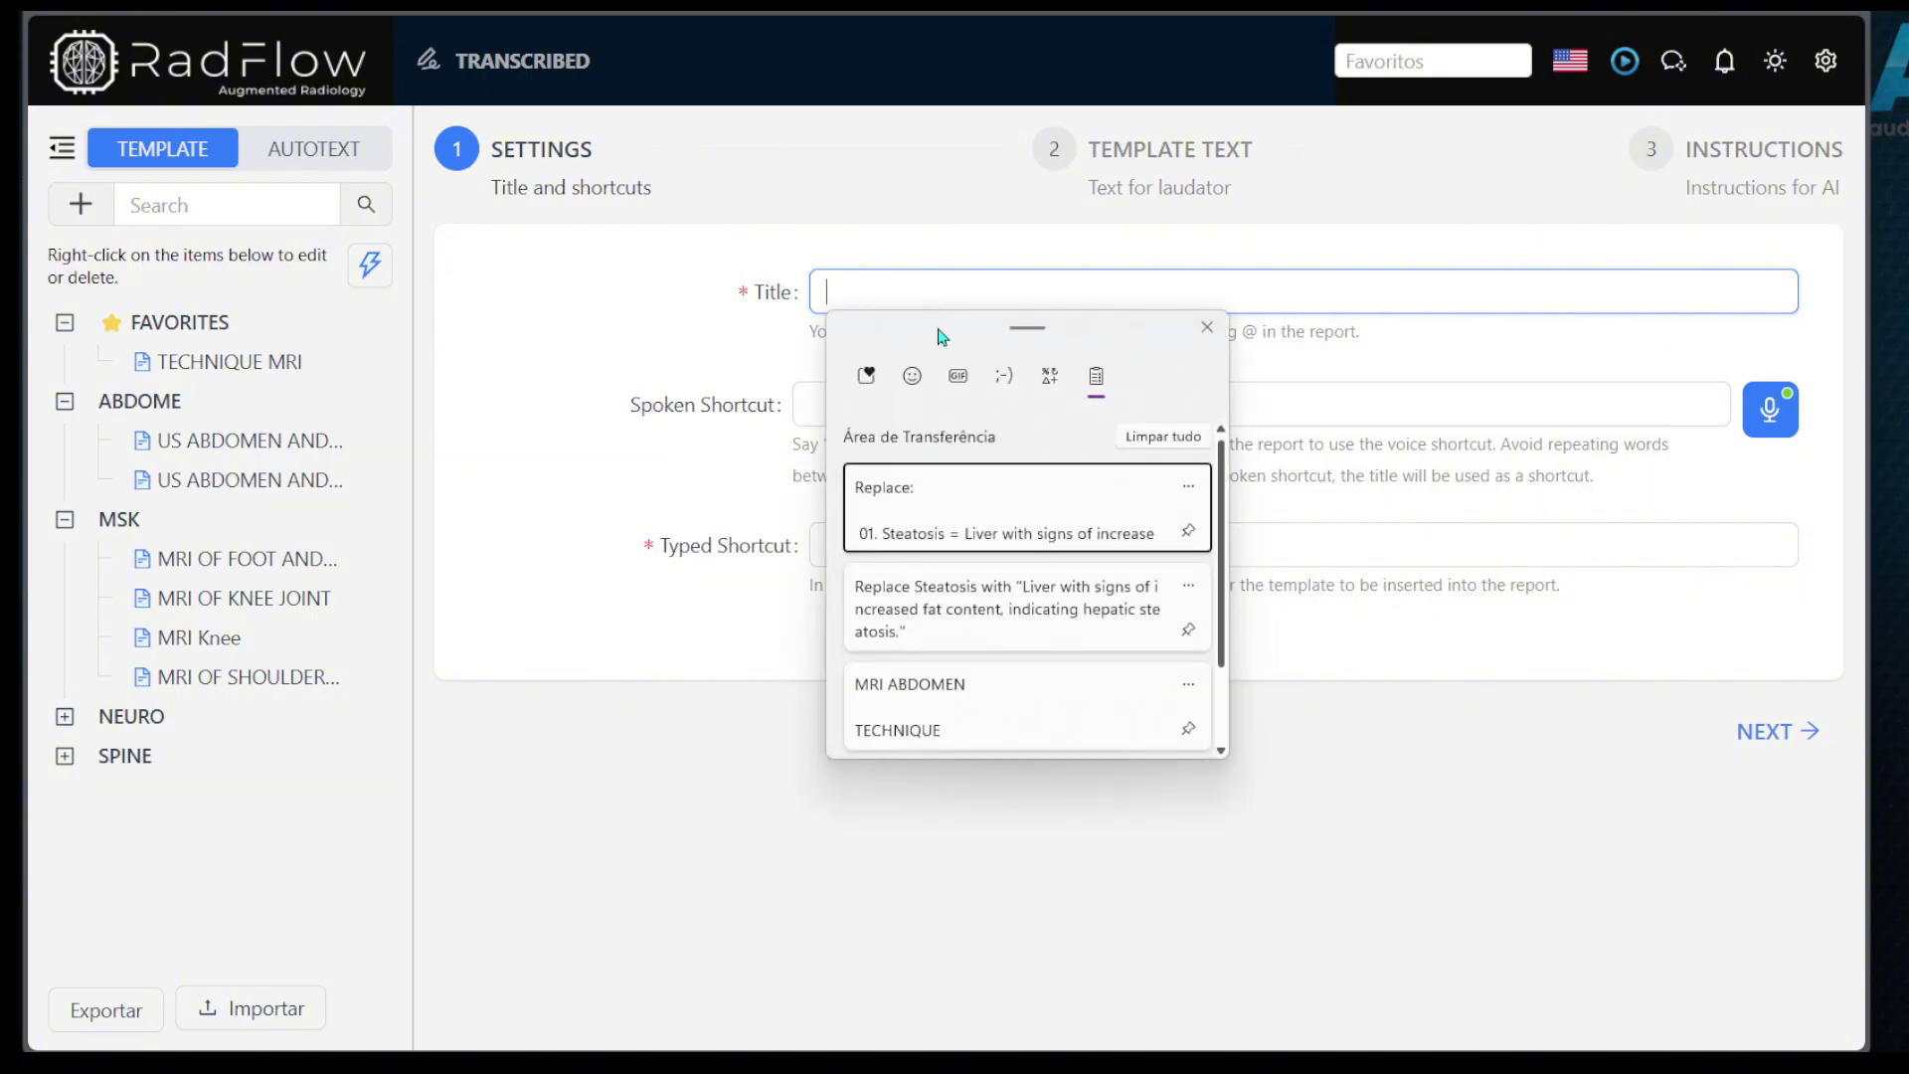
pyautogui.scroll(-2, 979, 612)
pyautogui.click(1021, 687)
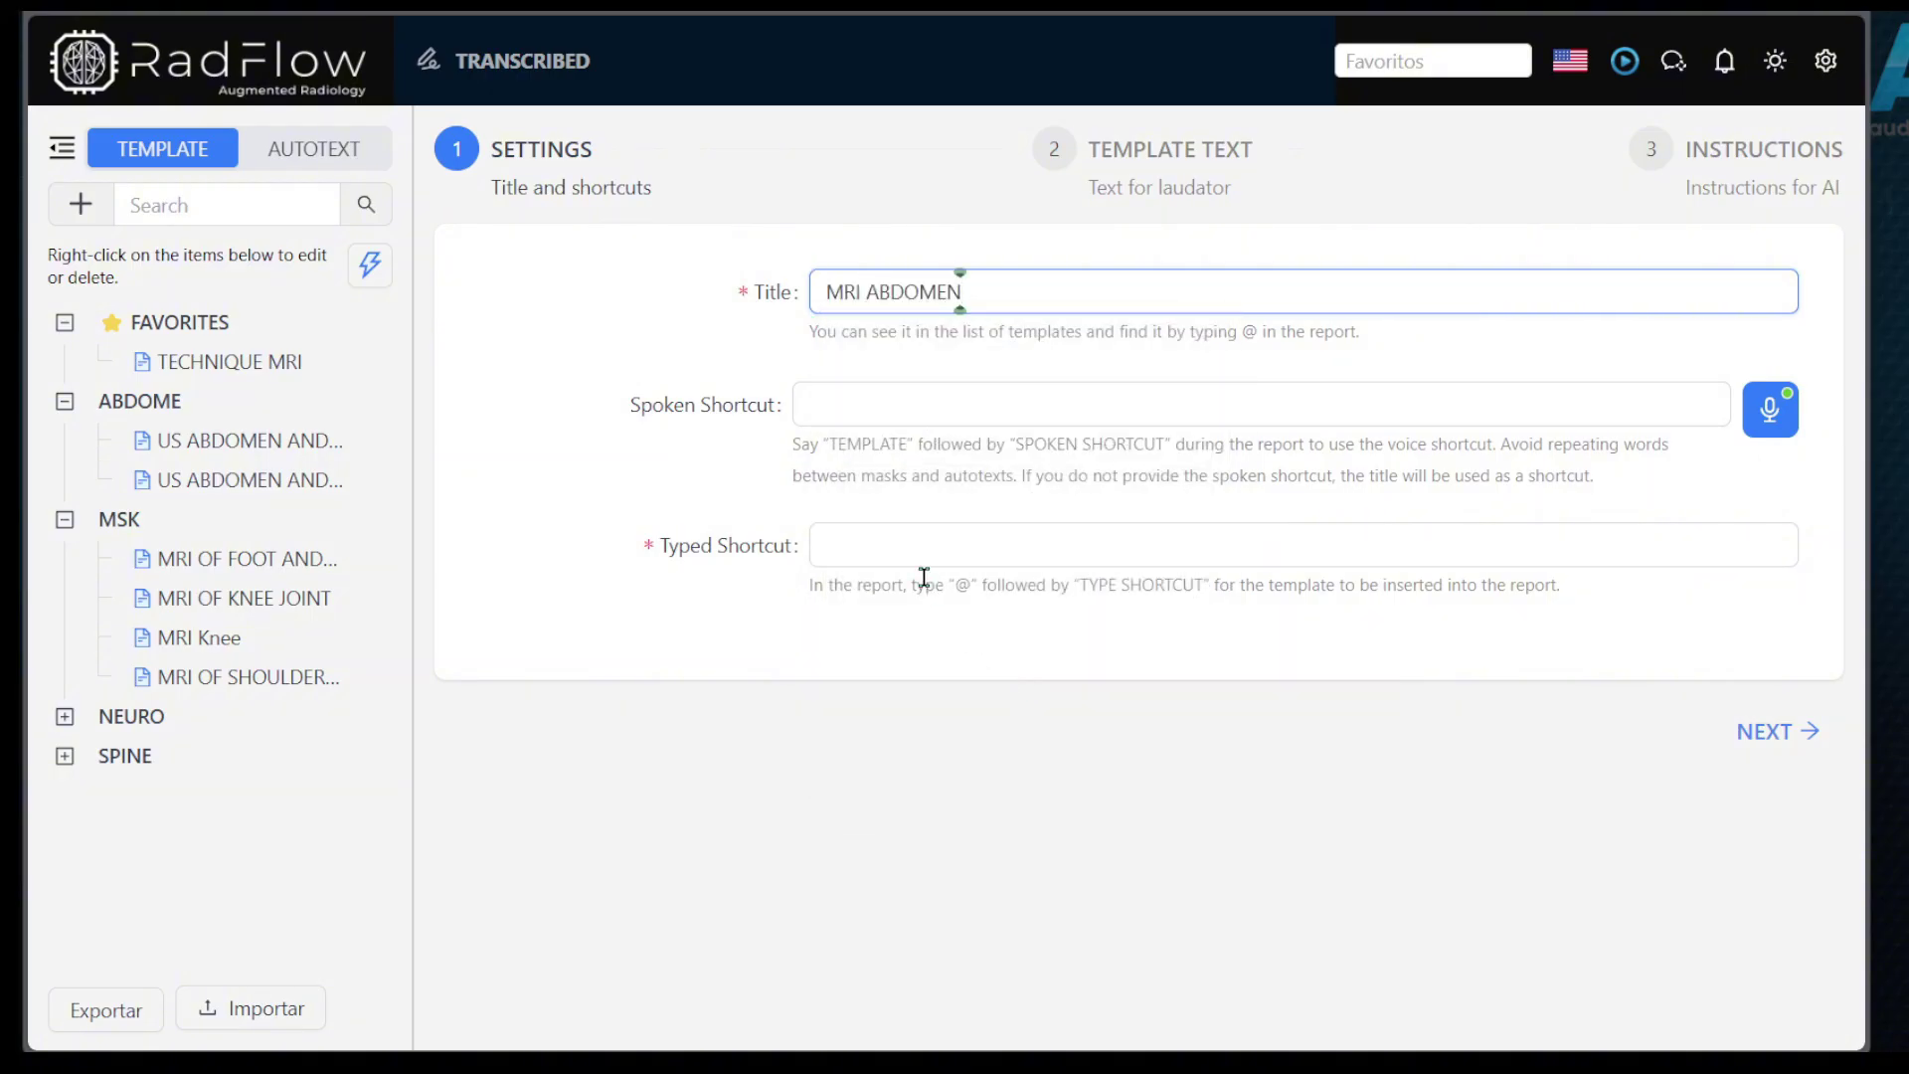
pyautogui.click(886, 542)
pyautogui.press('super+v')
pyautogui.scroll(-1, 982, 931)
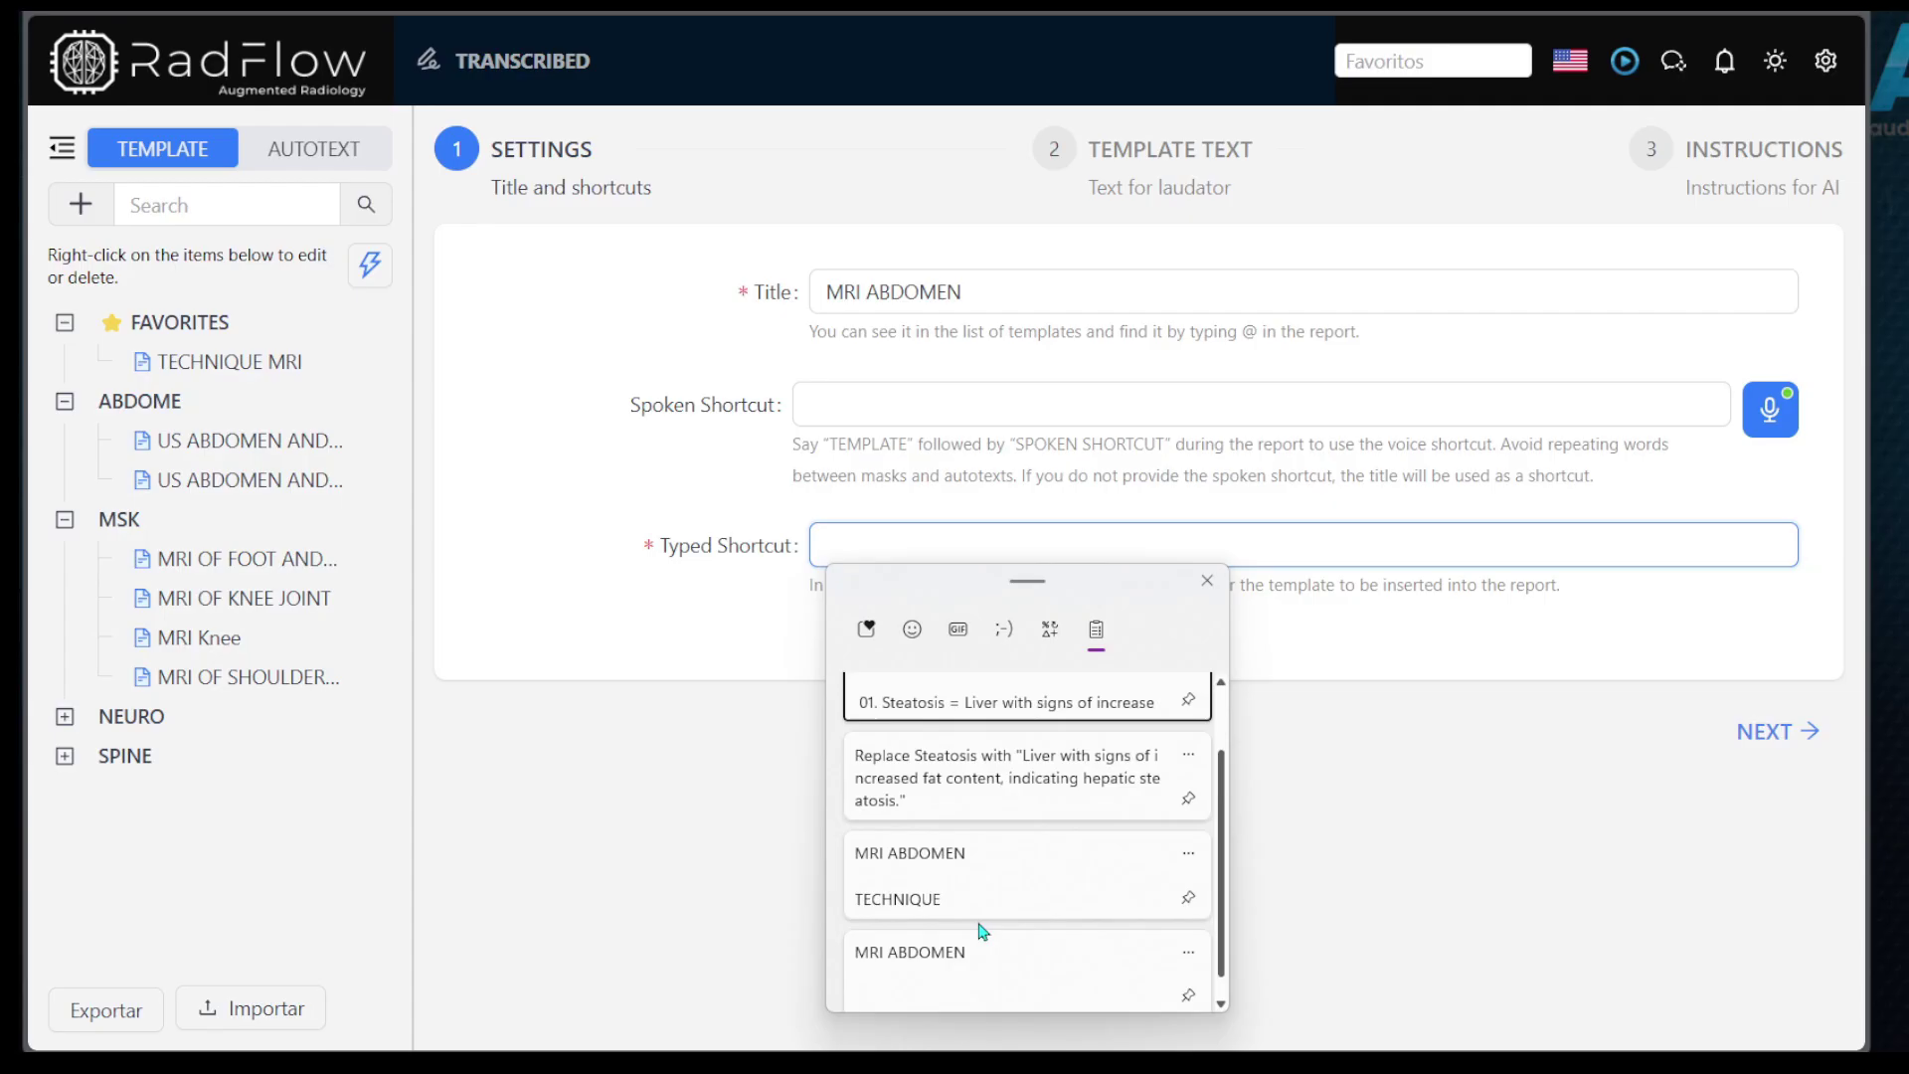
pyautogui.click(983, 952)
pyautogui.doubleClick(963, 585)
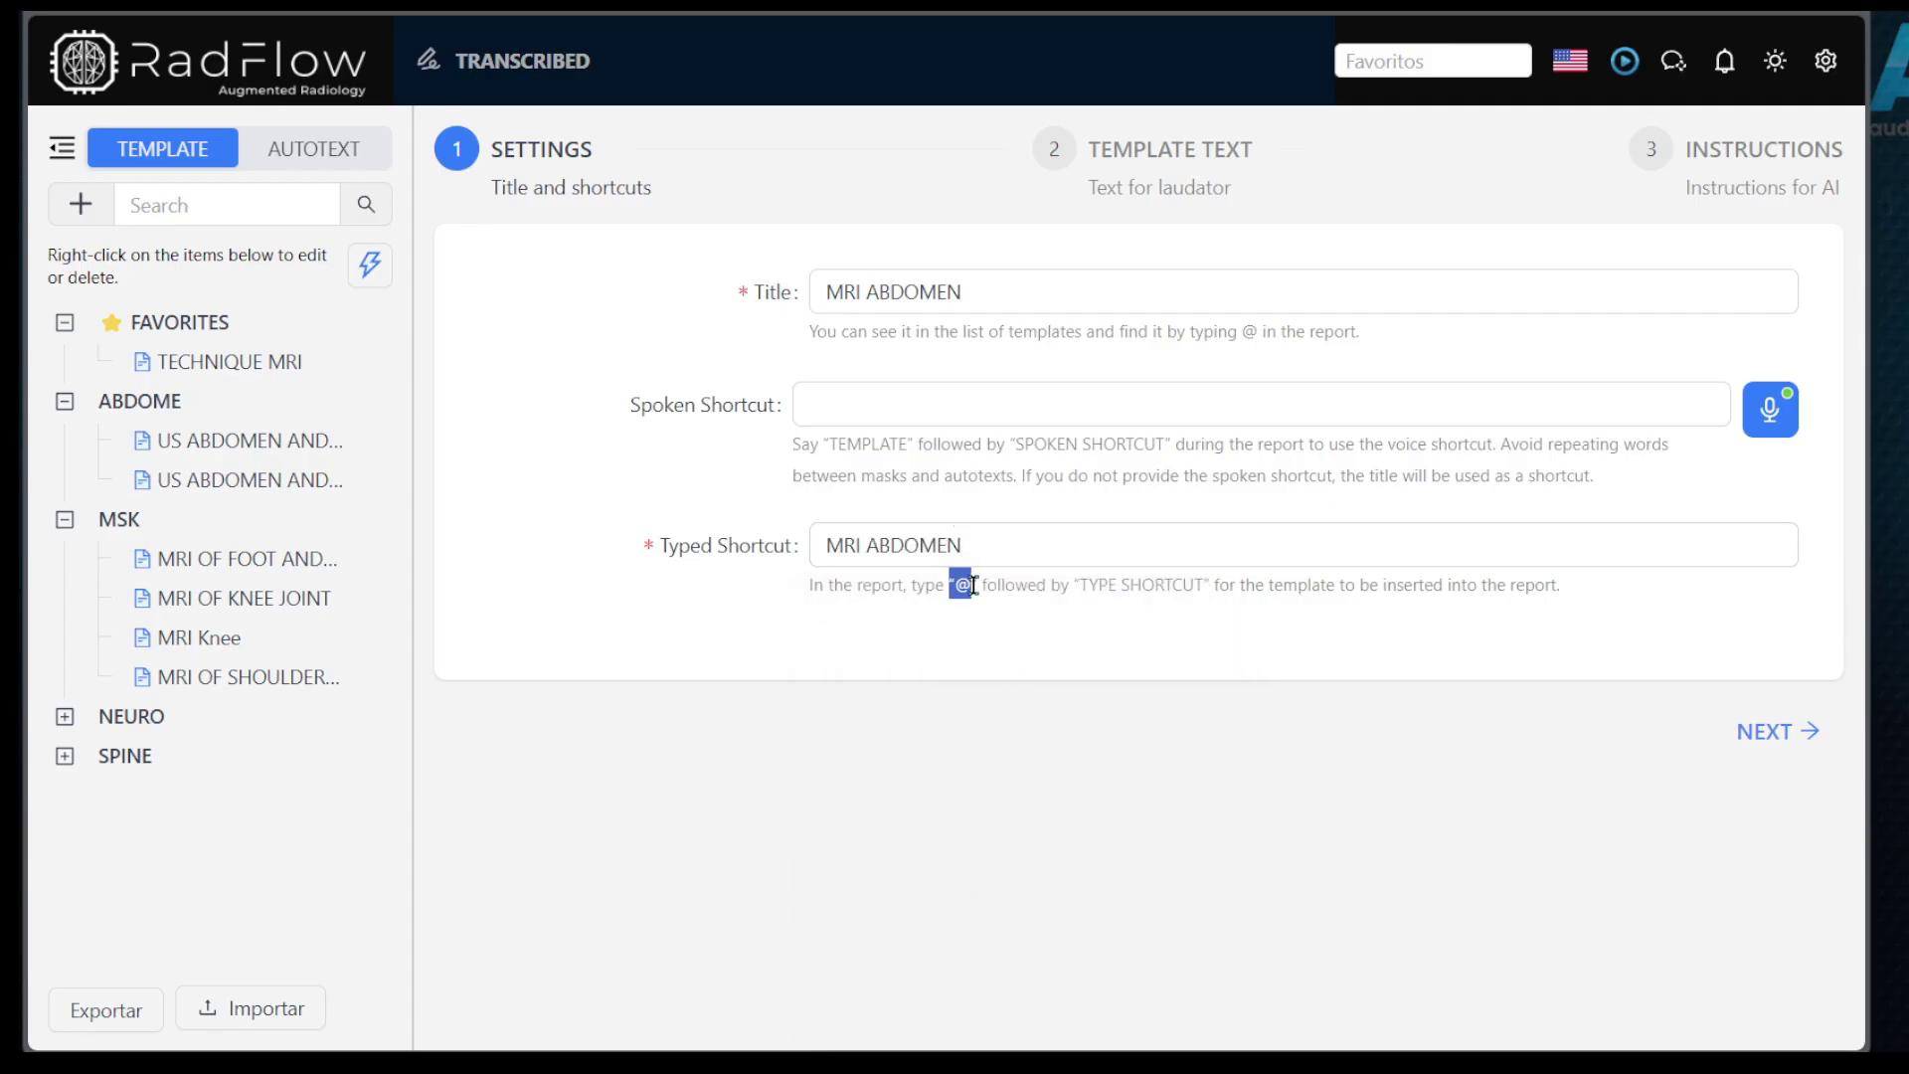
# Step: Paste the full normal MRI ABDOMEN report from clipboard history as the template text
pyautogui.click(1765, 732)
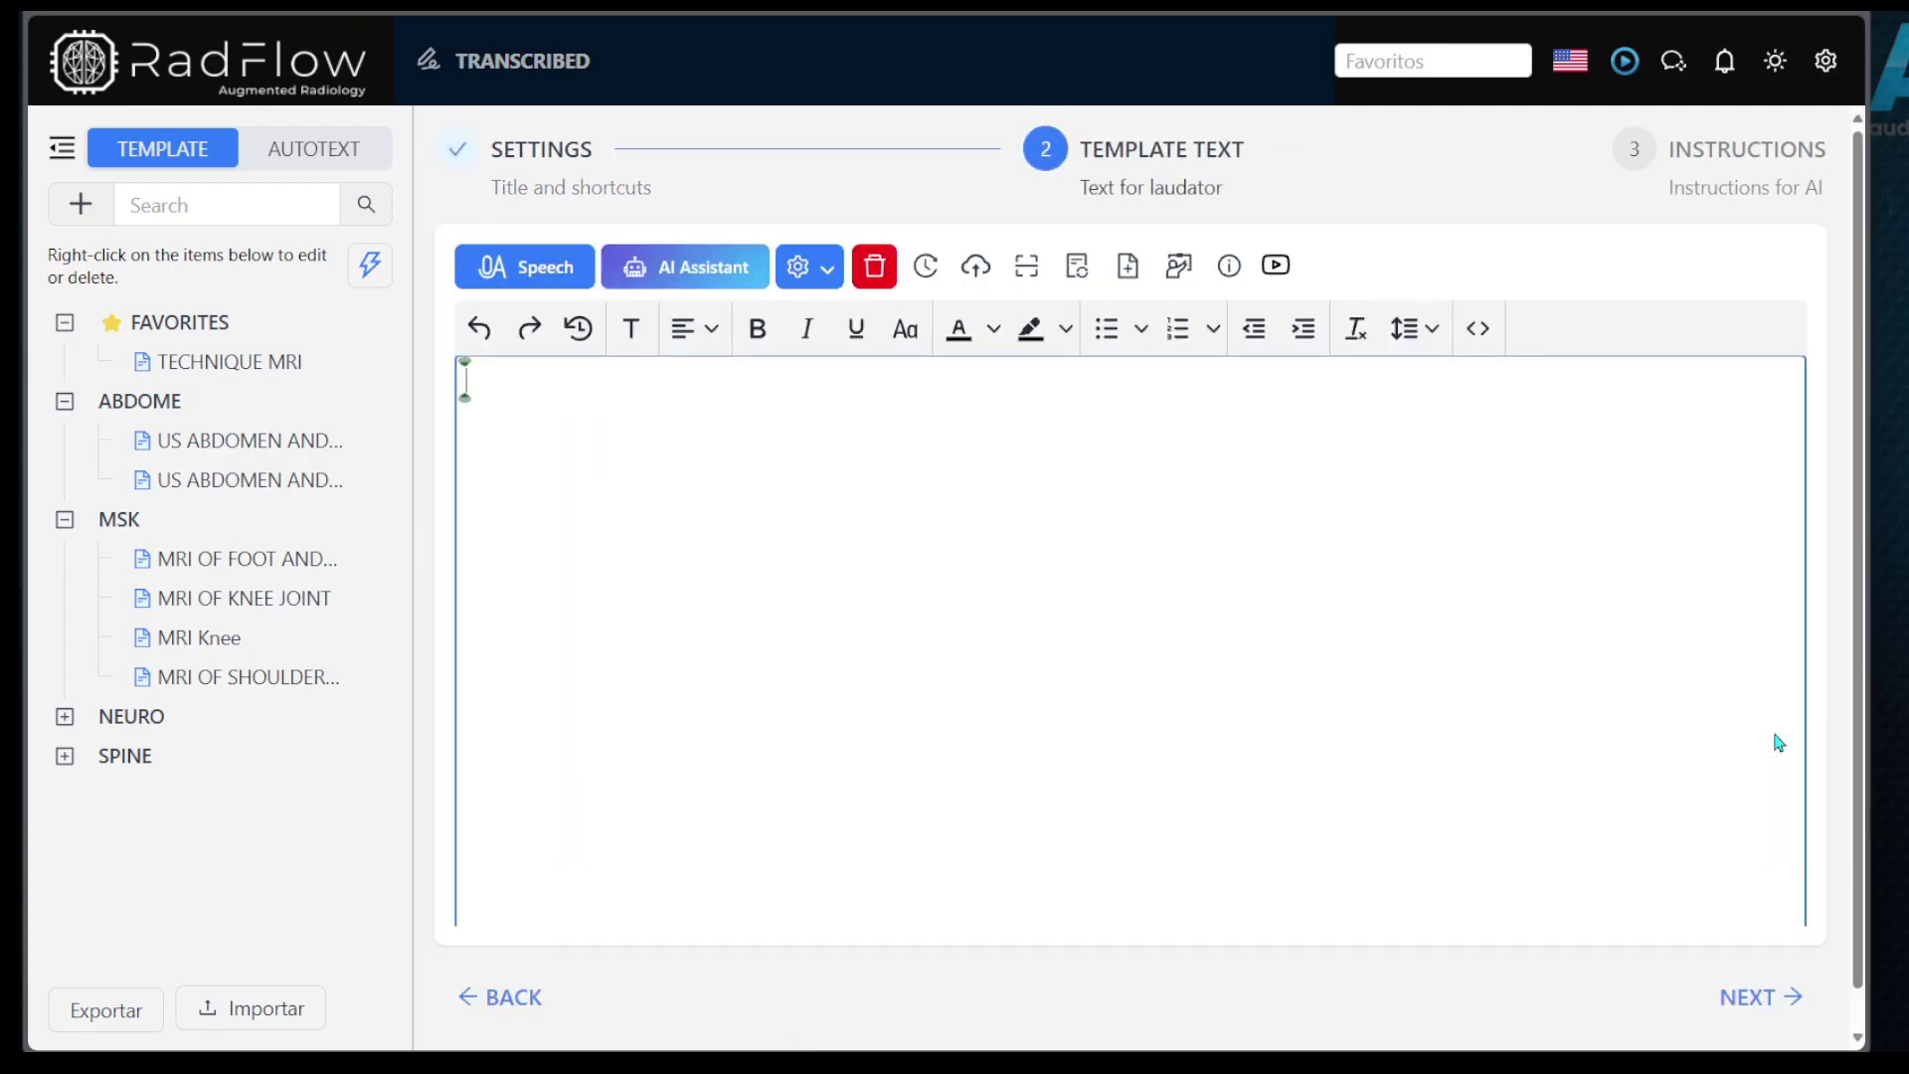
pyautogui.press('super+v')
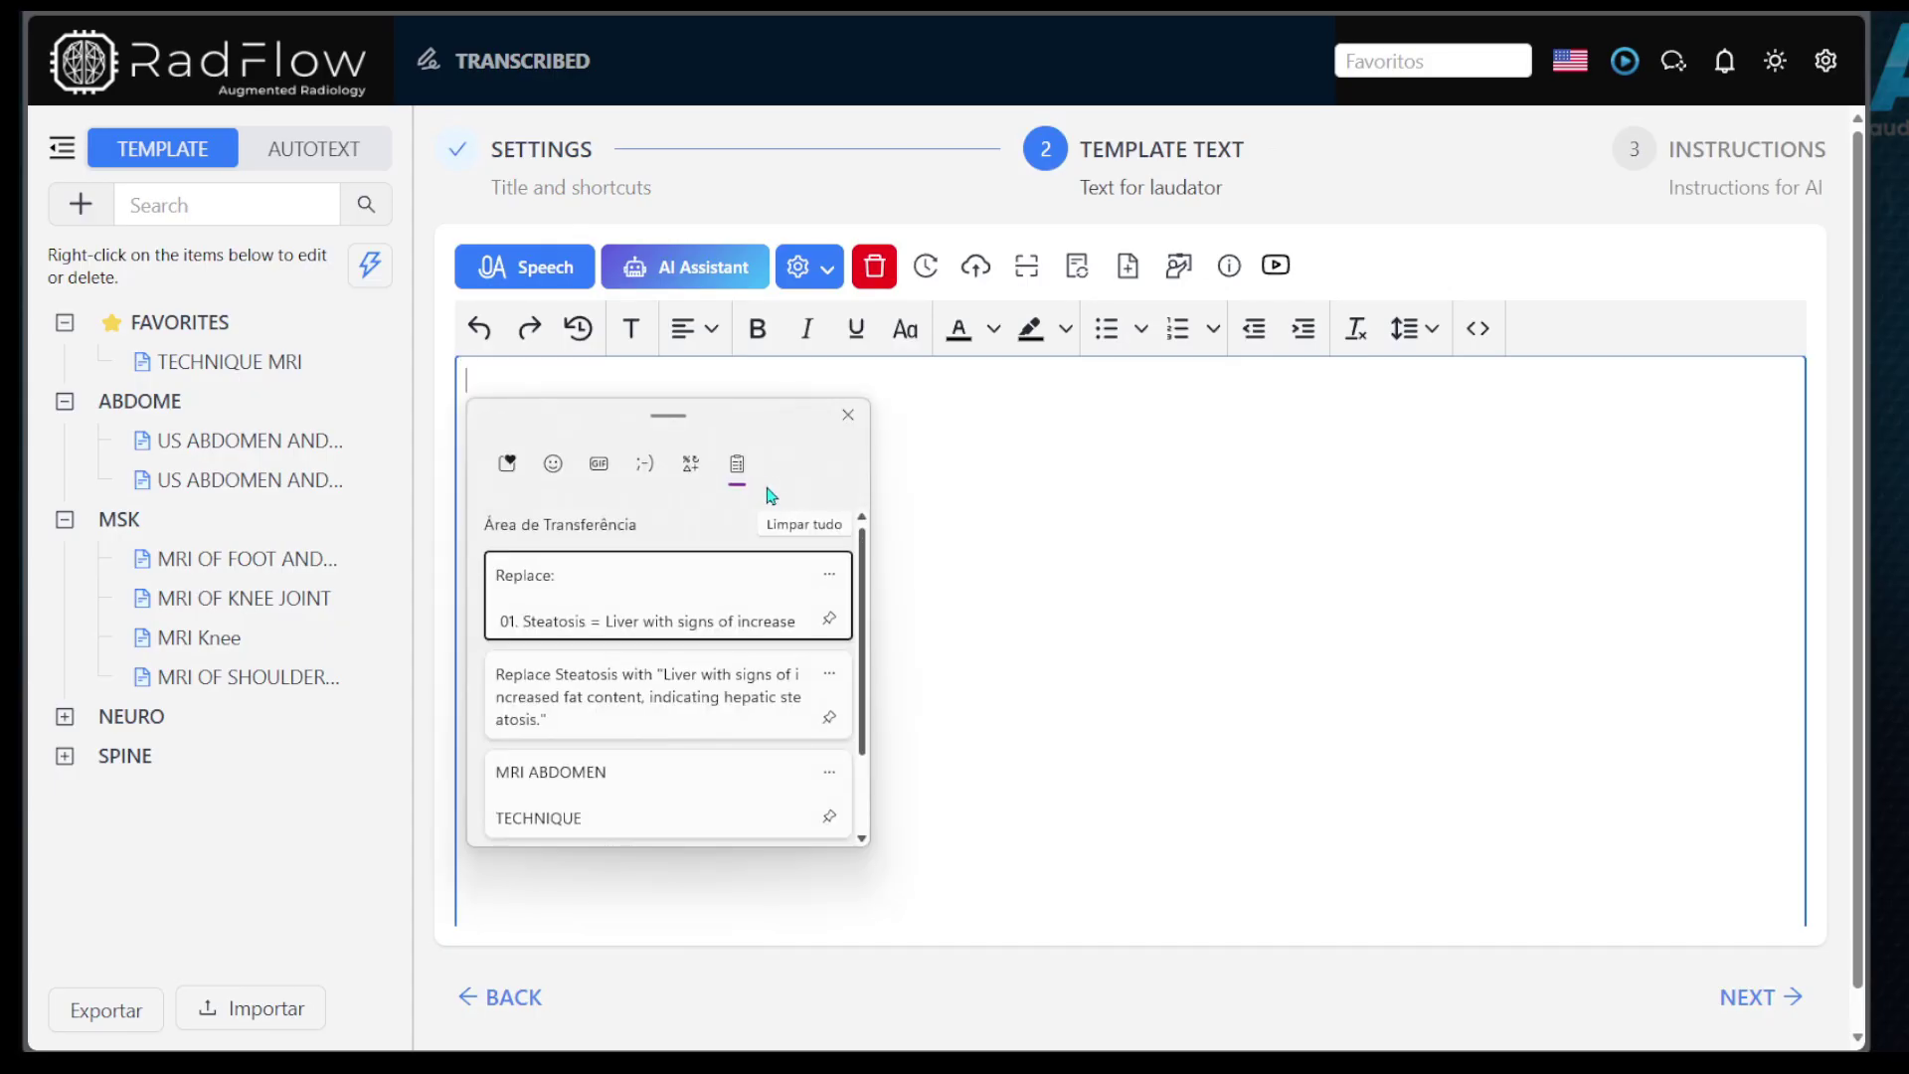
pyautogui.click(673, 746)
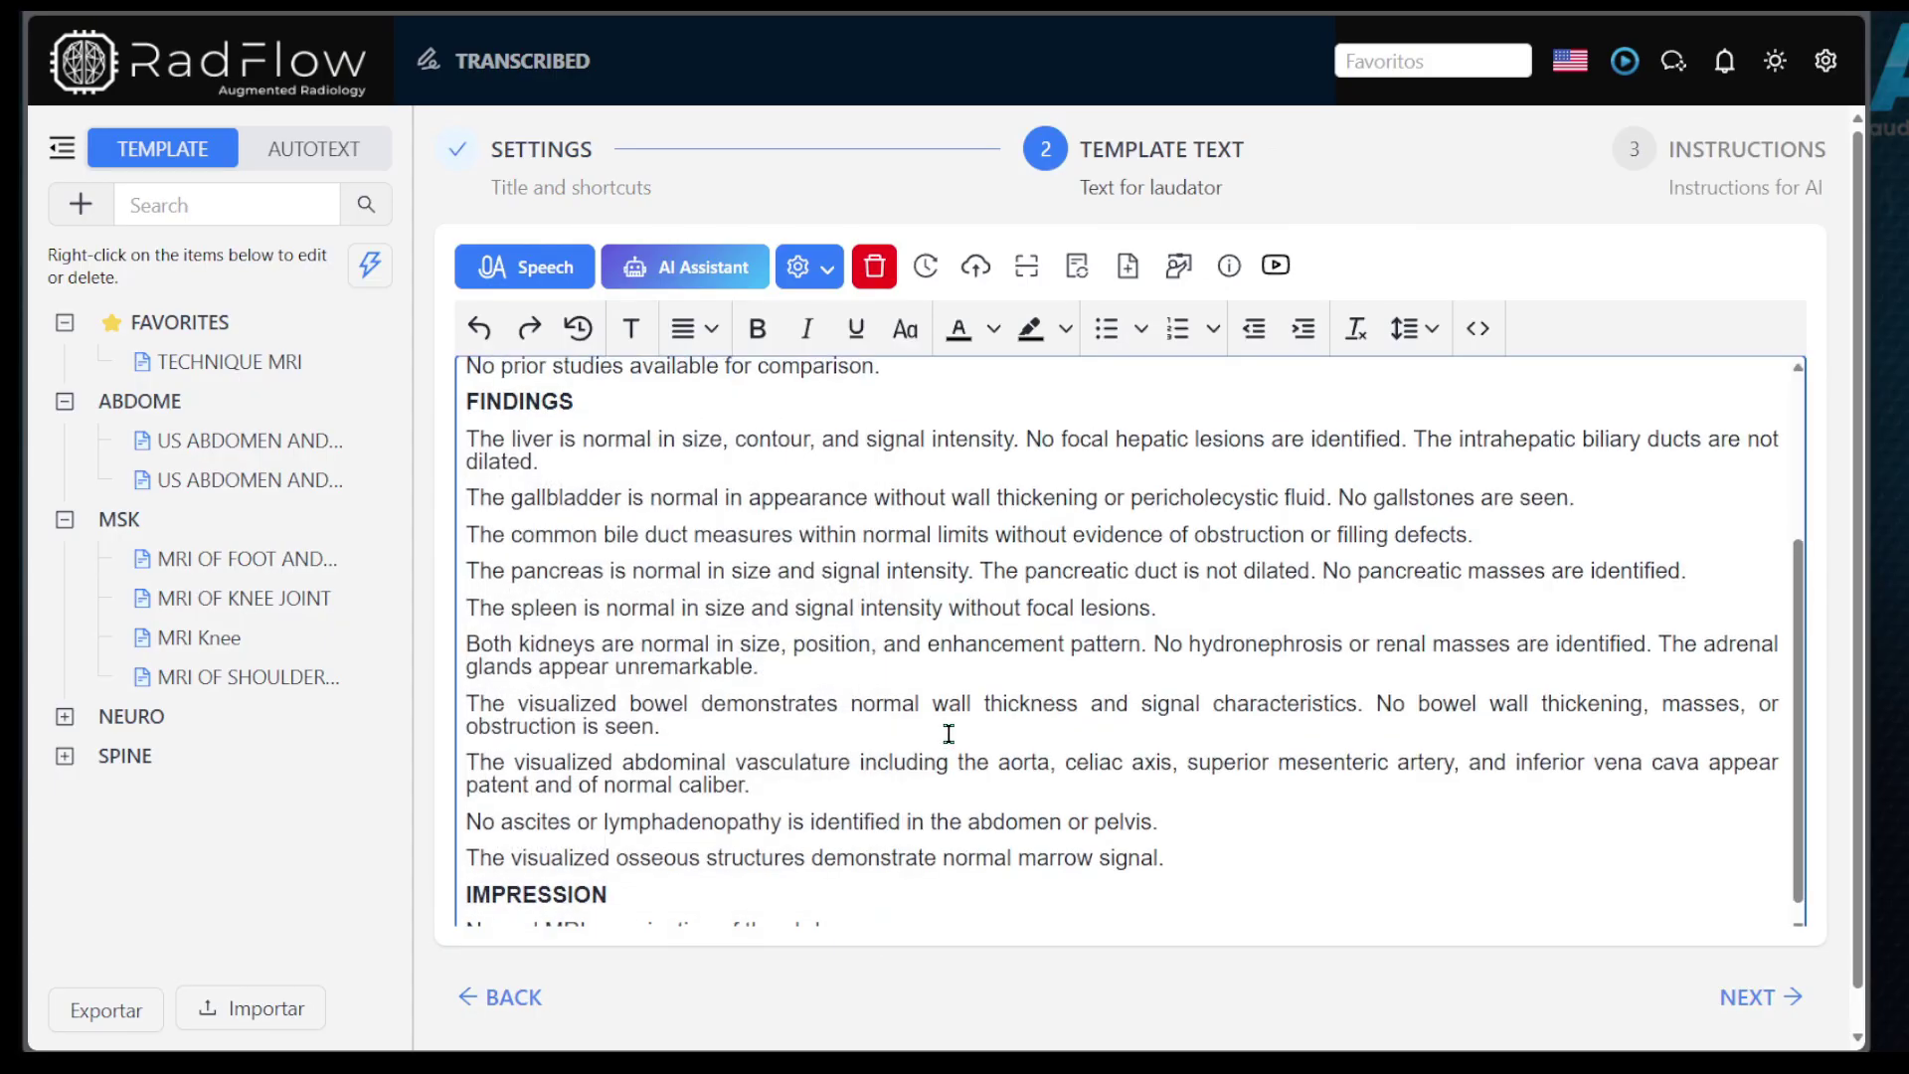
pyautogui.scroll(5, 955, 737)
# Step: Paste the Replace instructions for Steatosis and Acute cholecystitis into the template's AI instructions
pyautogui.click(1764, 995)
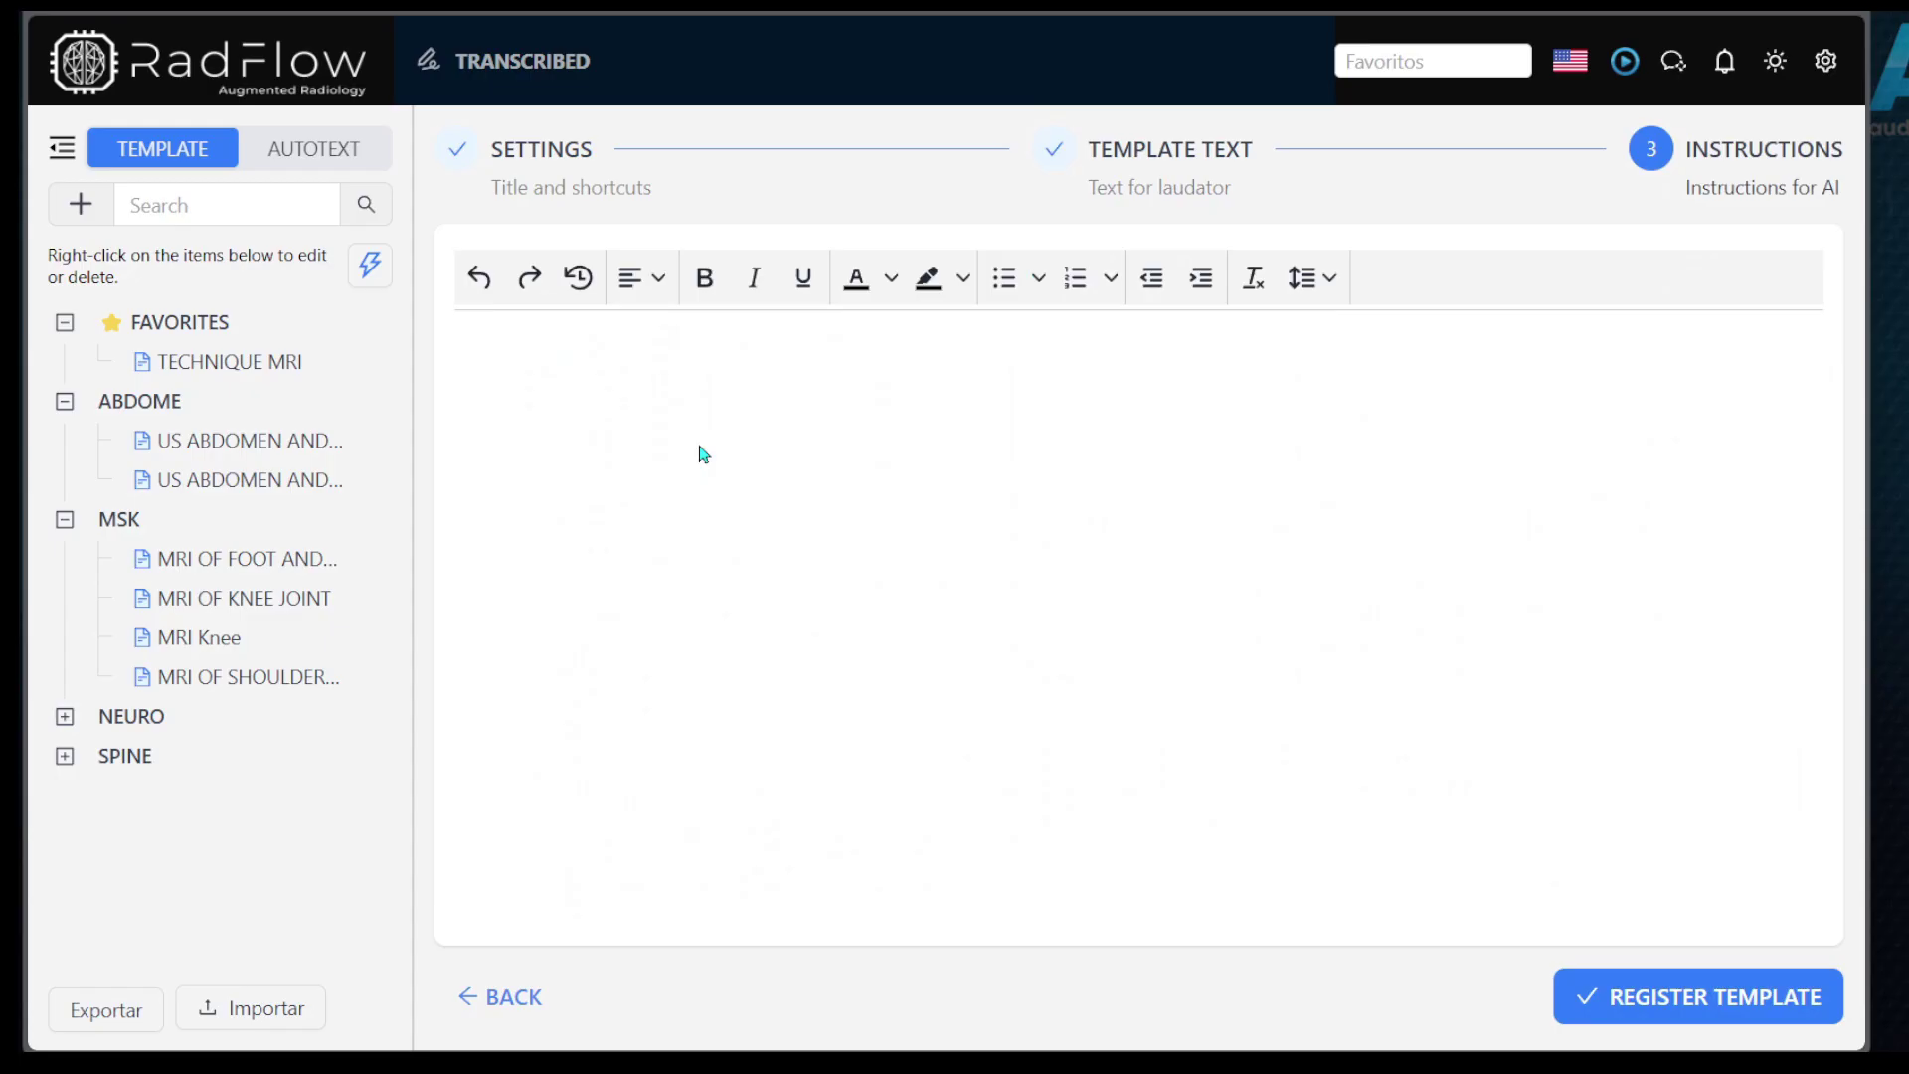
pyautogui.press('super+v')
pyautogui.scroll(-2, 704, 567)
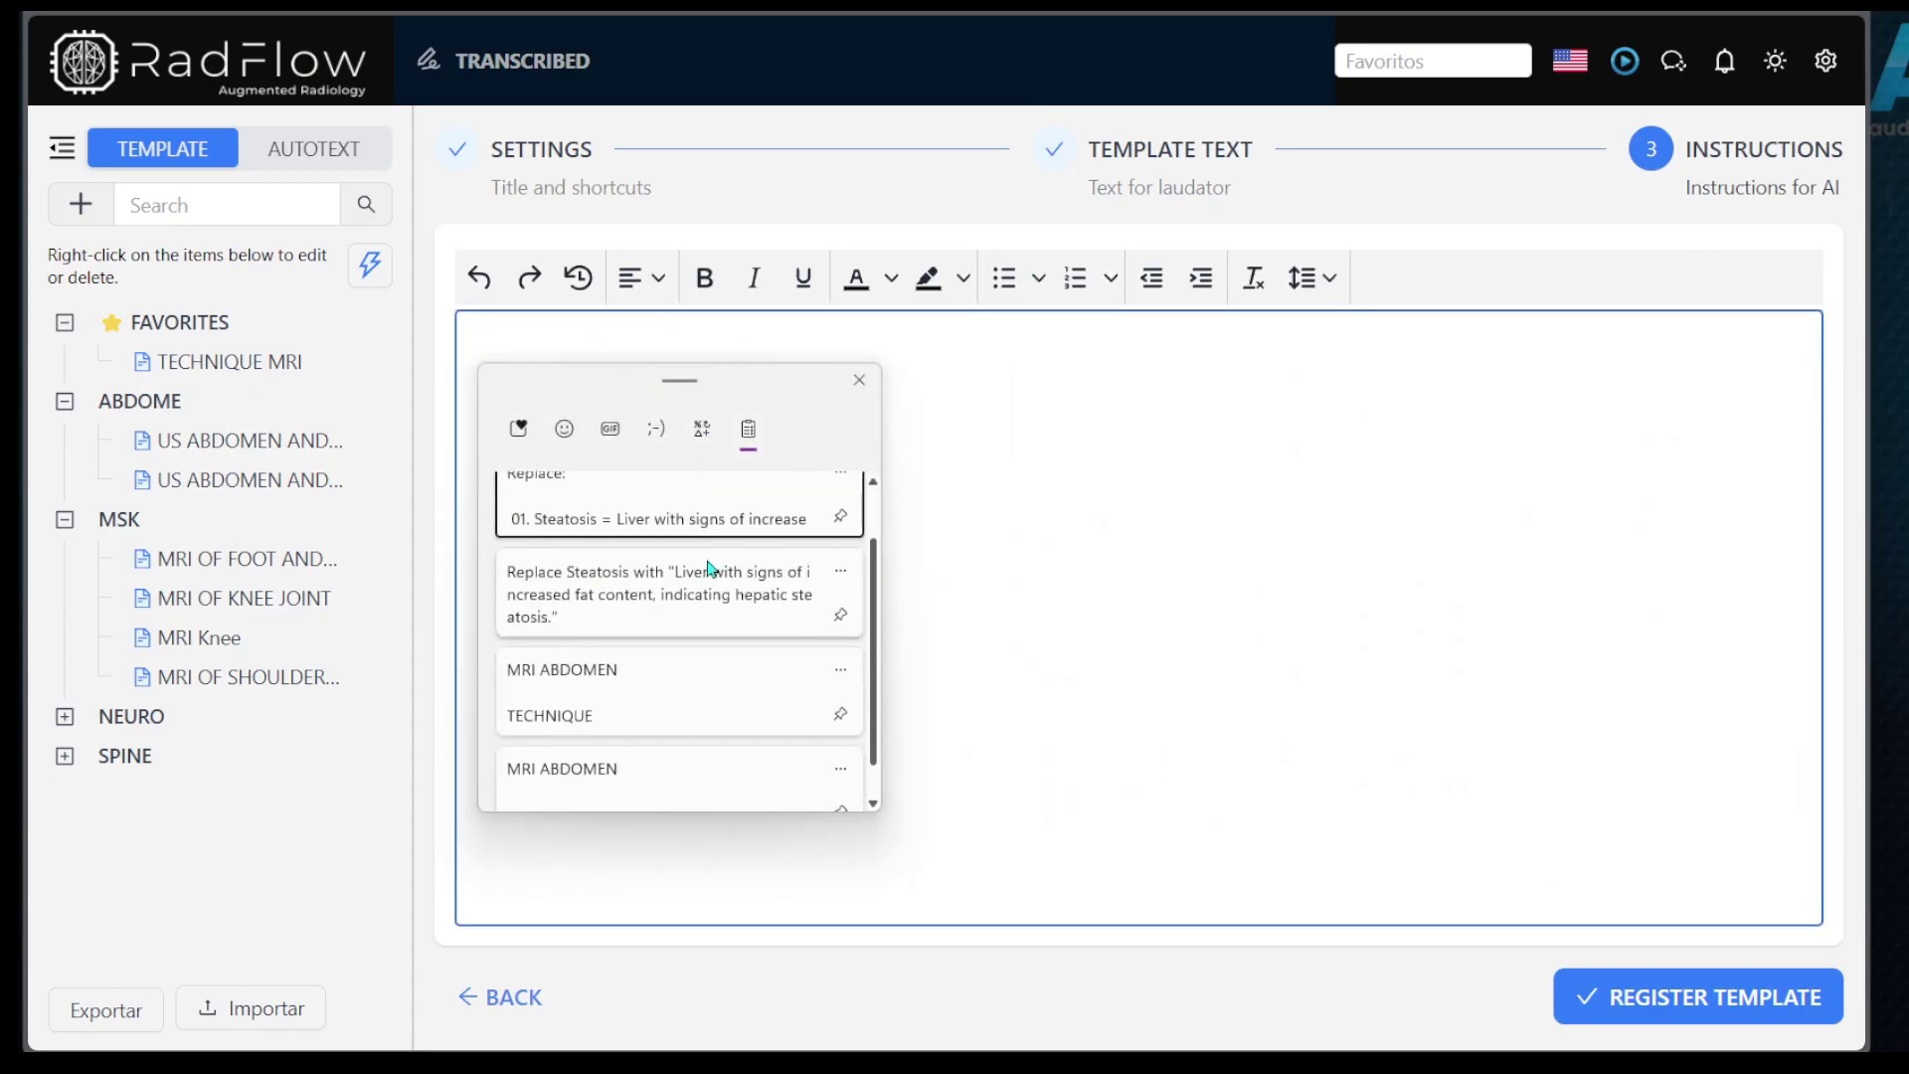
pyautogui.scroll(2, 704, 566)
pyautogui.click(706, 565)
# Step: Review the Steatosis and Acute cholecystitis replacement lines, then save the MRI ABDOMEN template
pyautogui.click(1050, 394)
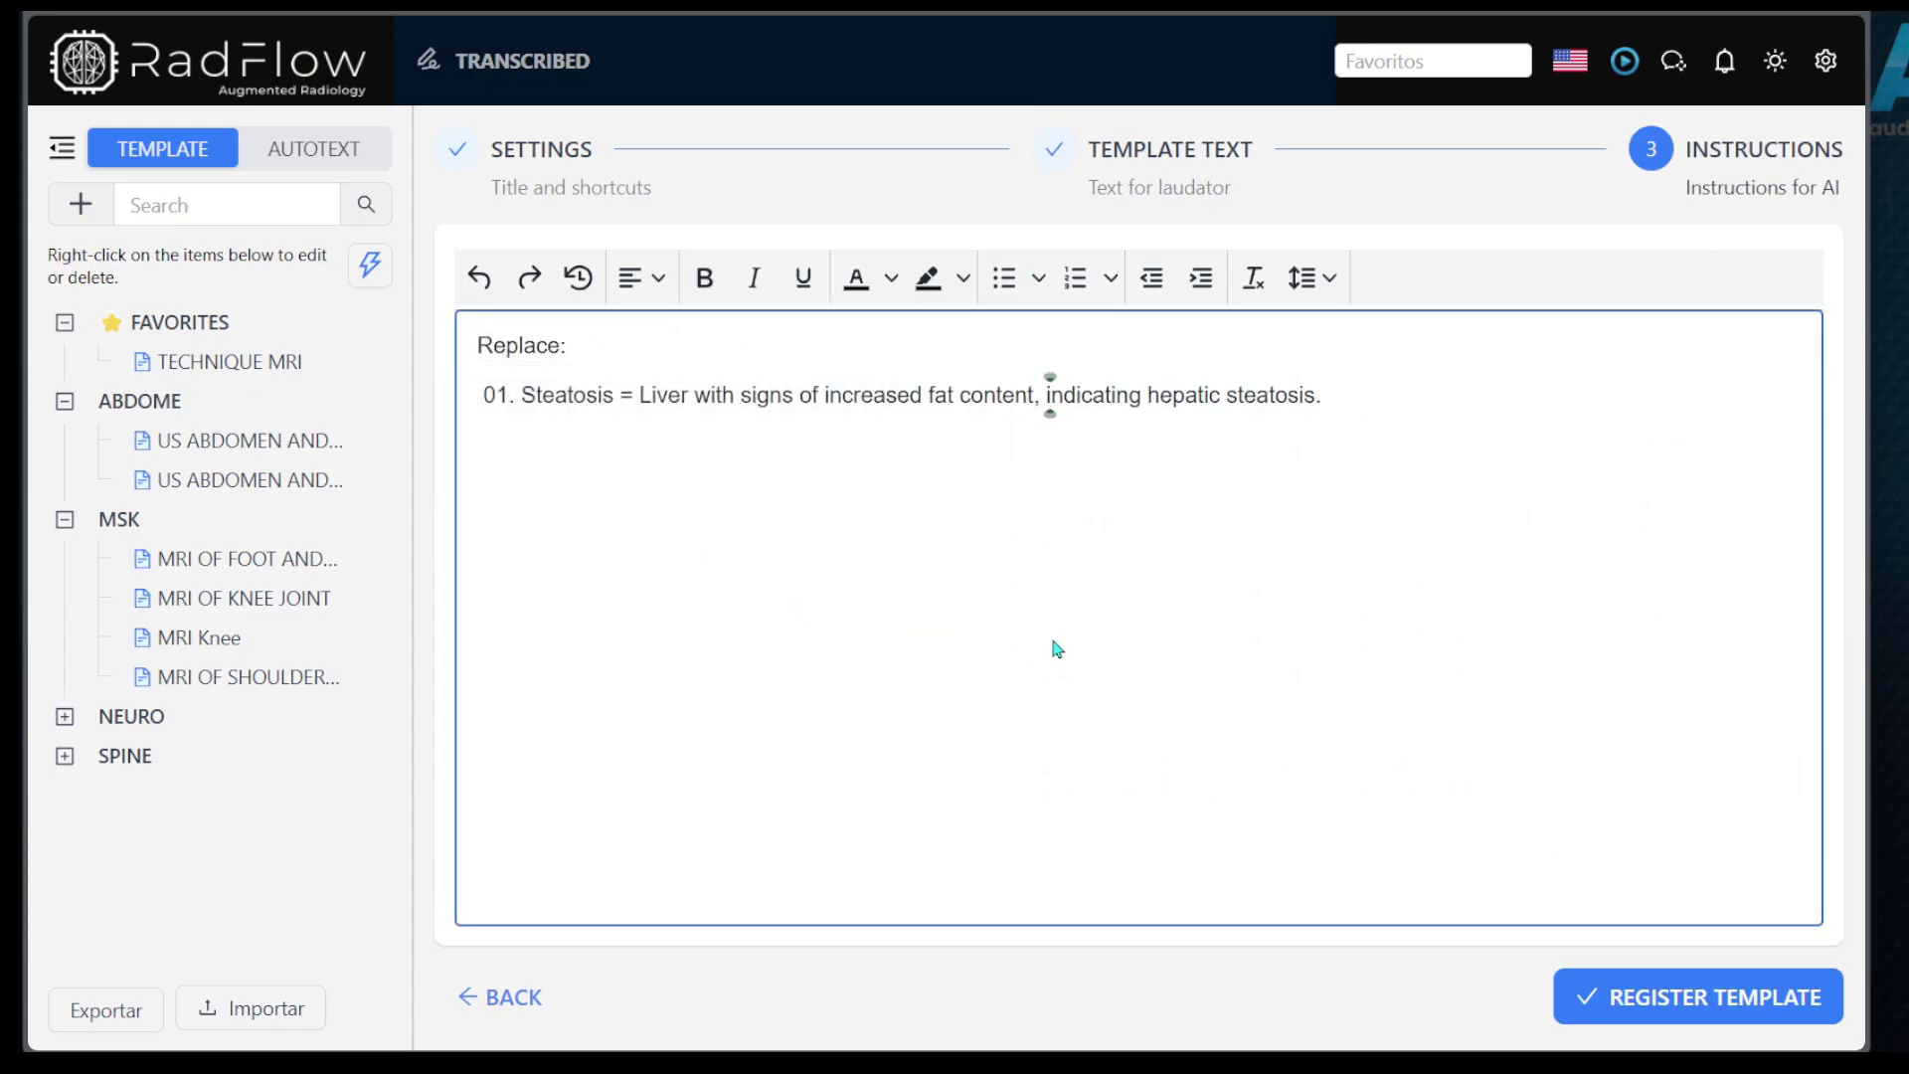
pyautogui.click(554, 395)
pyautogui.doubleClick(554, 395)
pyautogui.click(620, 395)
pyautogui.moveTo(633, 395); pyautogui.dragTo(1339, 400)
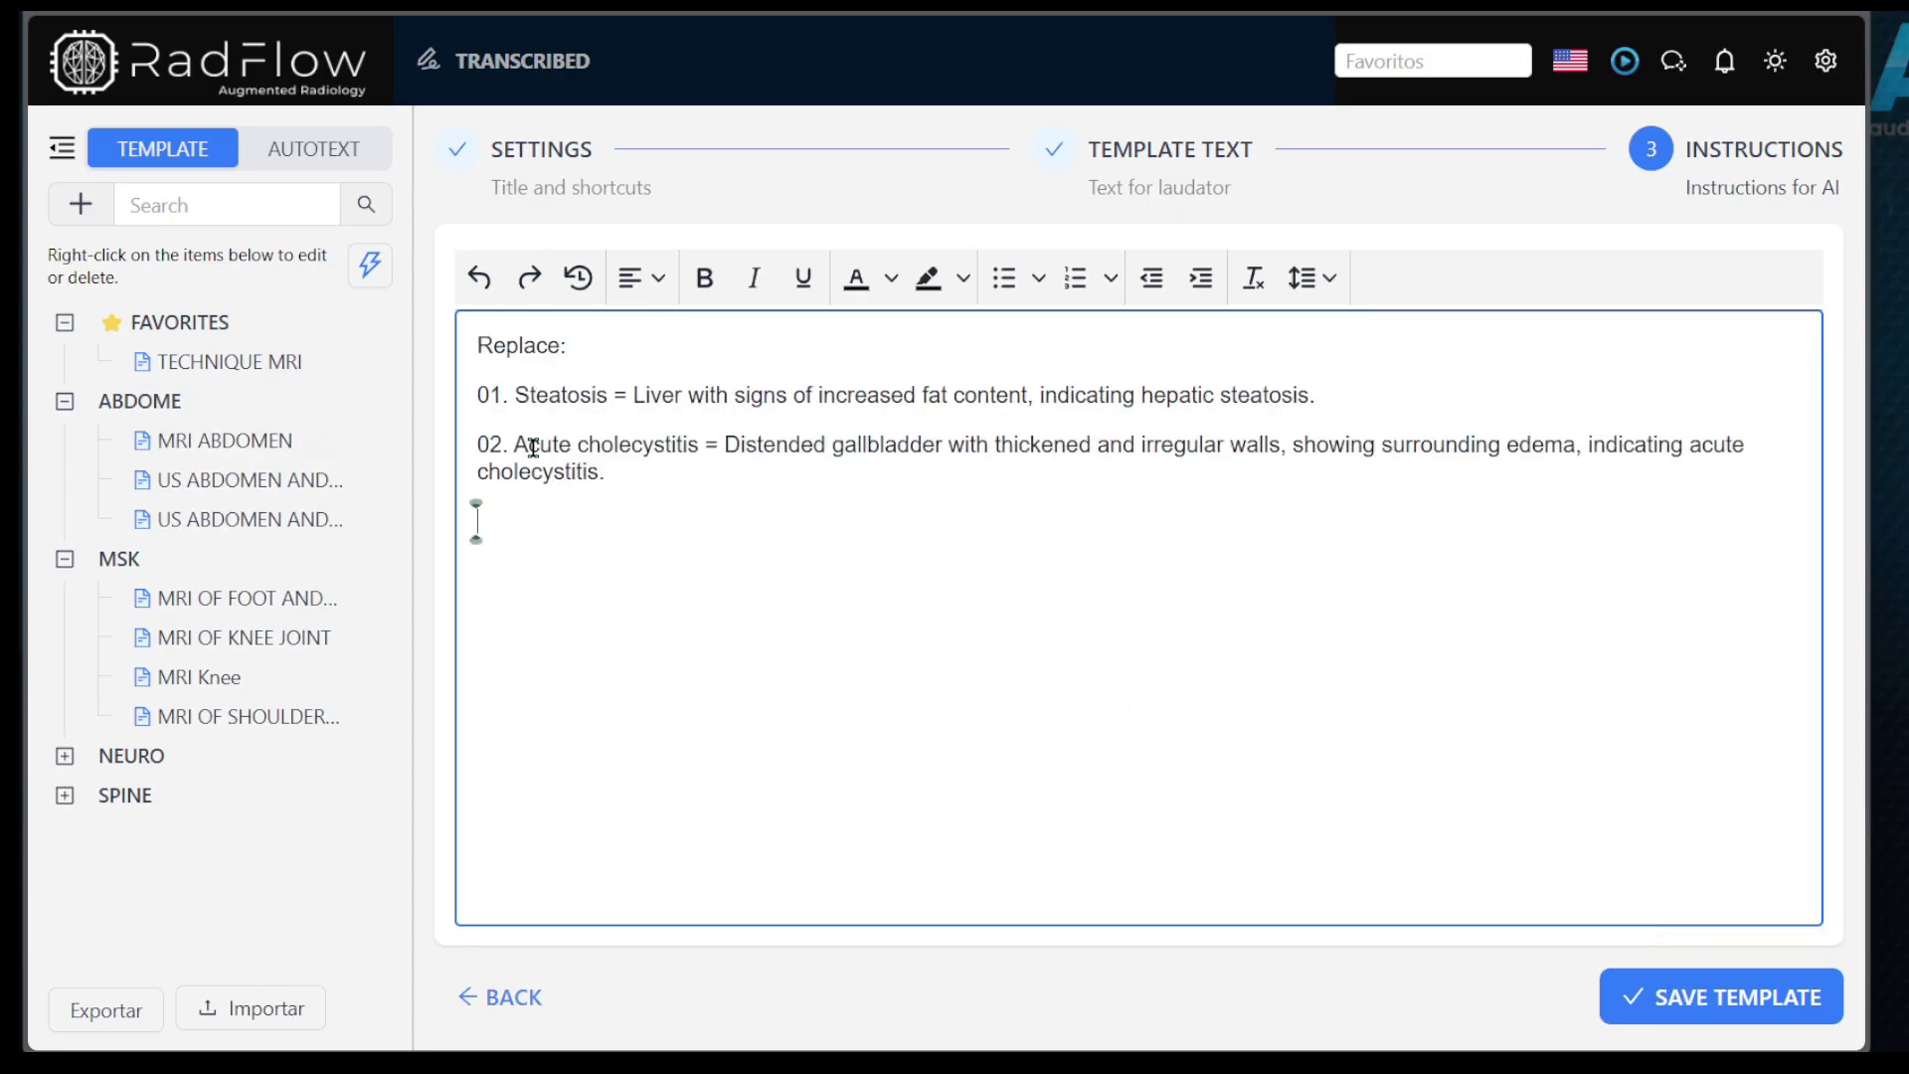
pyautogui.moveTo(513, 445); pyautogui.dragTo(744, 463)
pyautogui.click(713, 454)
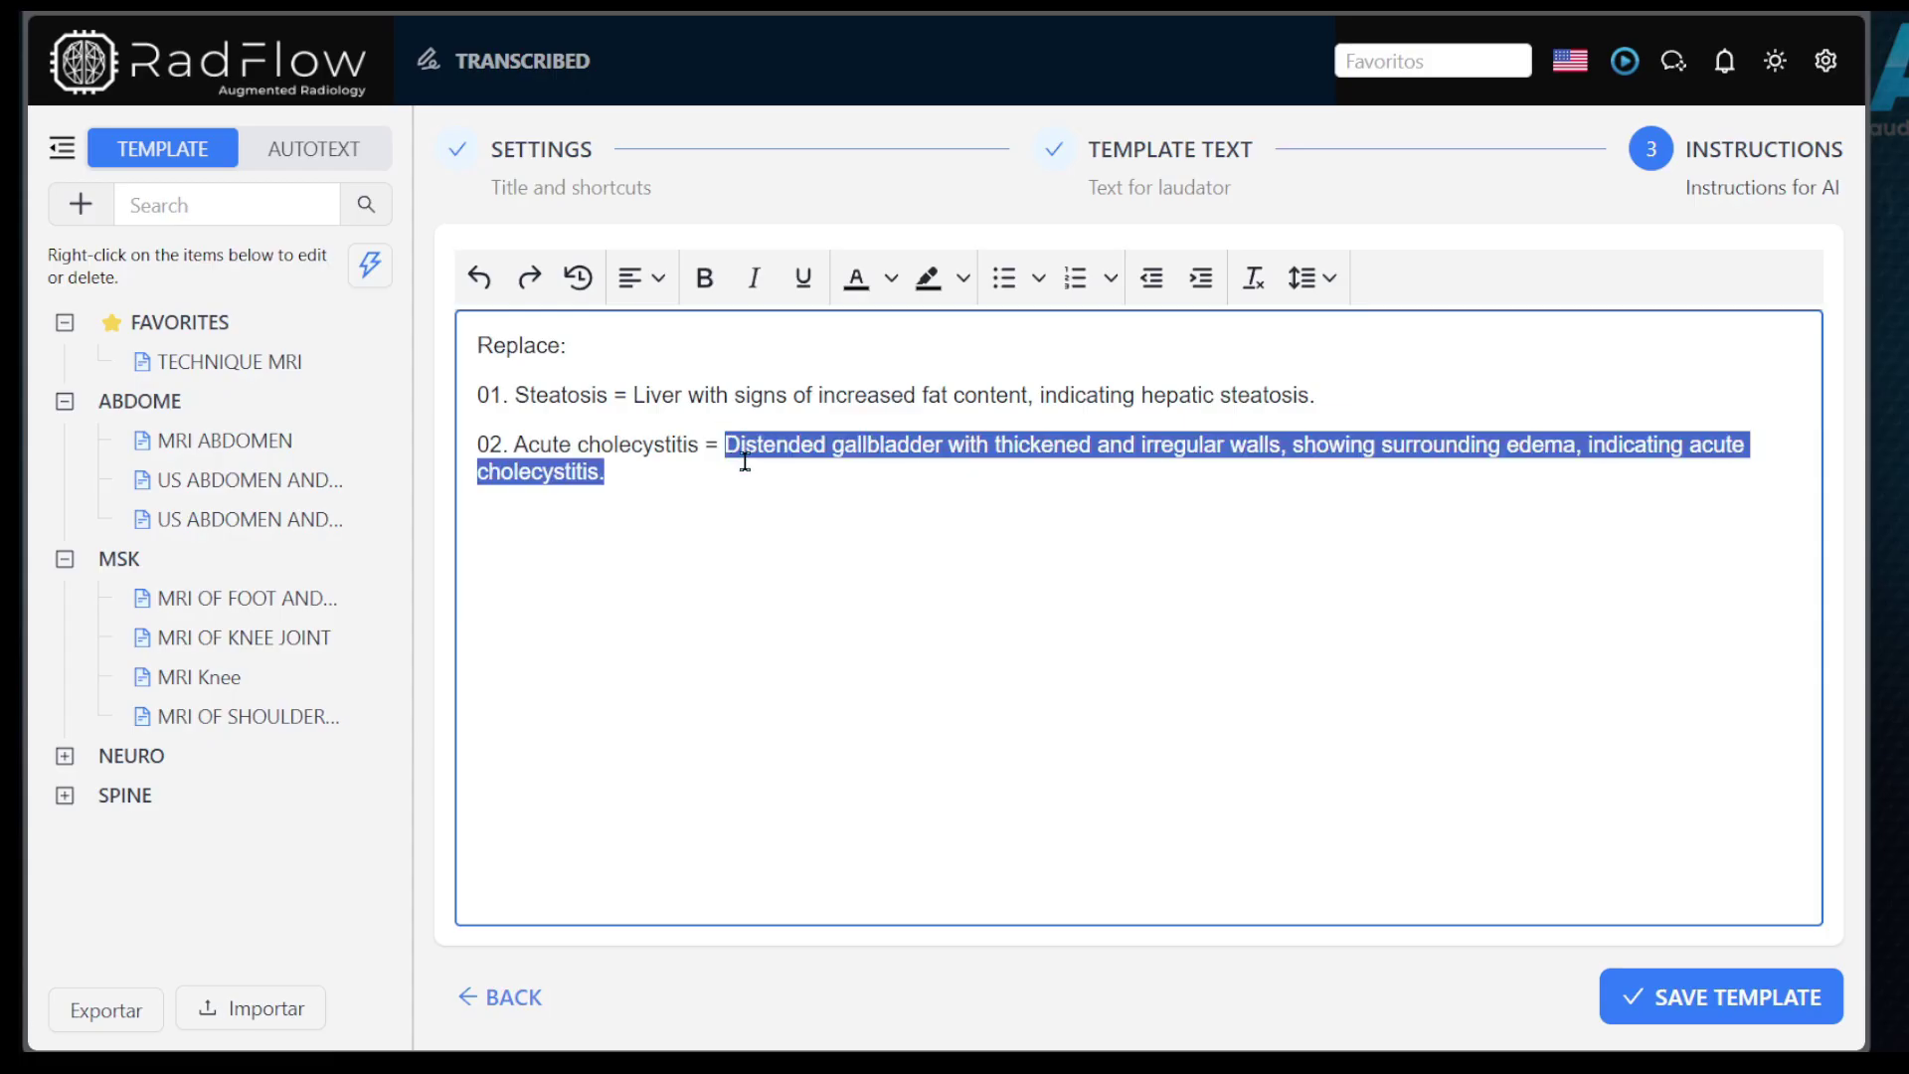
pyautogui.click(637, 480)
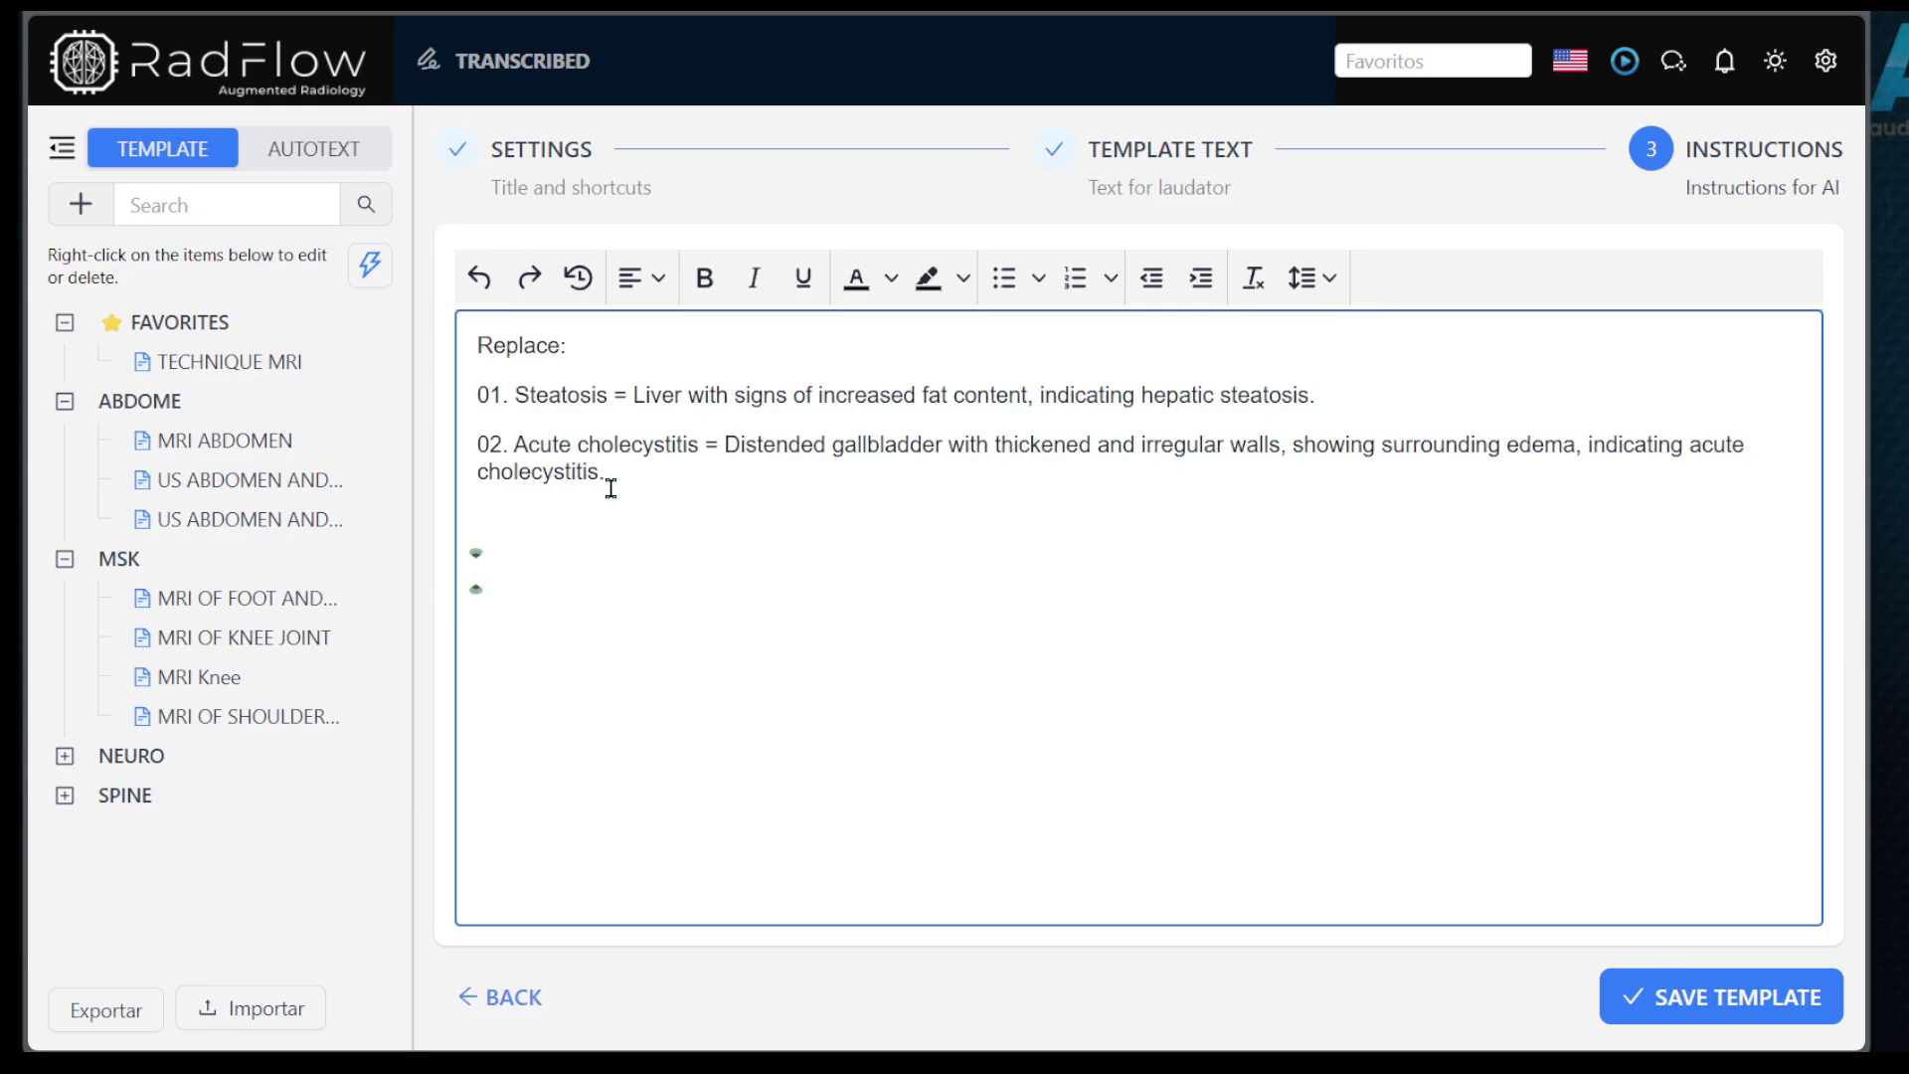
pyautogui.moveTo(607, 395); pyautogui.dragTo(521, 398)
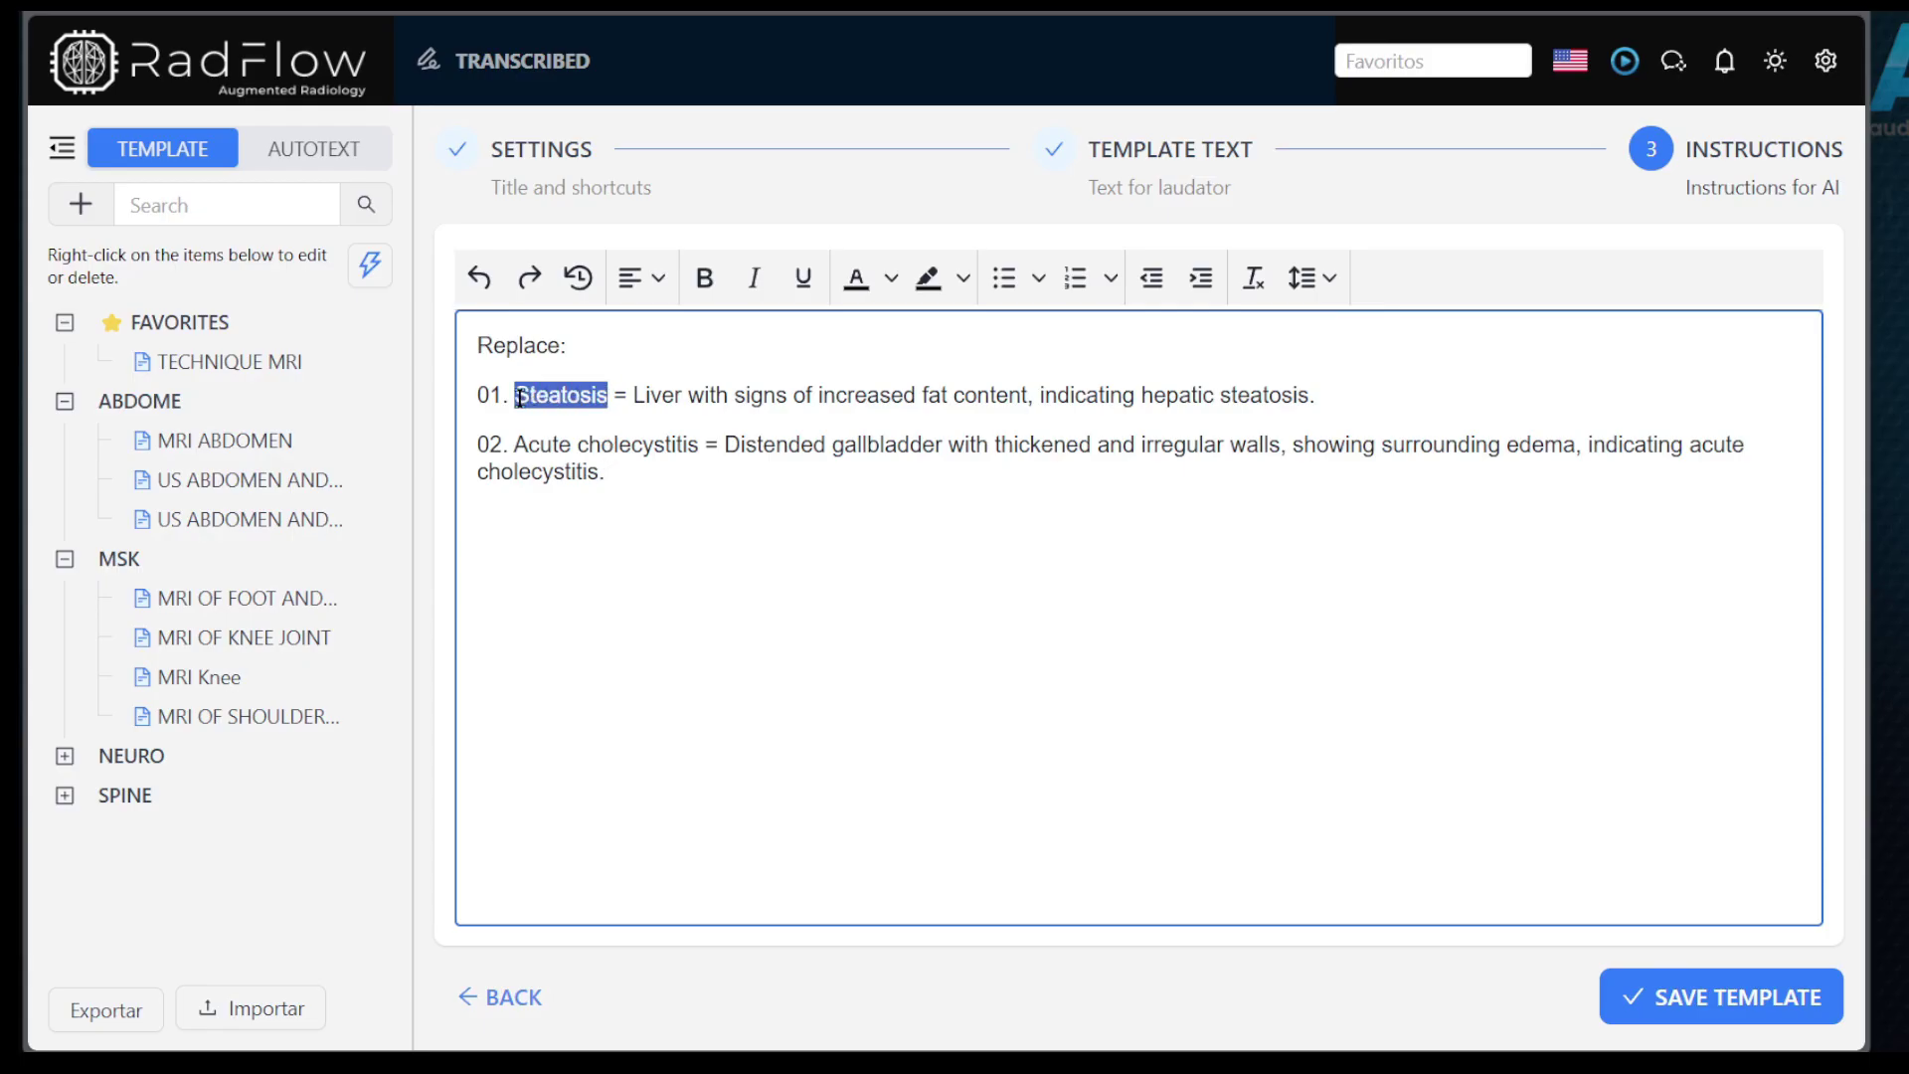
pyautogui.moveTo(704, 445); pyautogui.dragTo(513, 444)
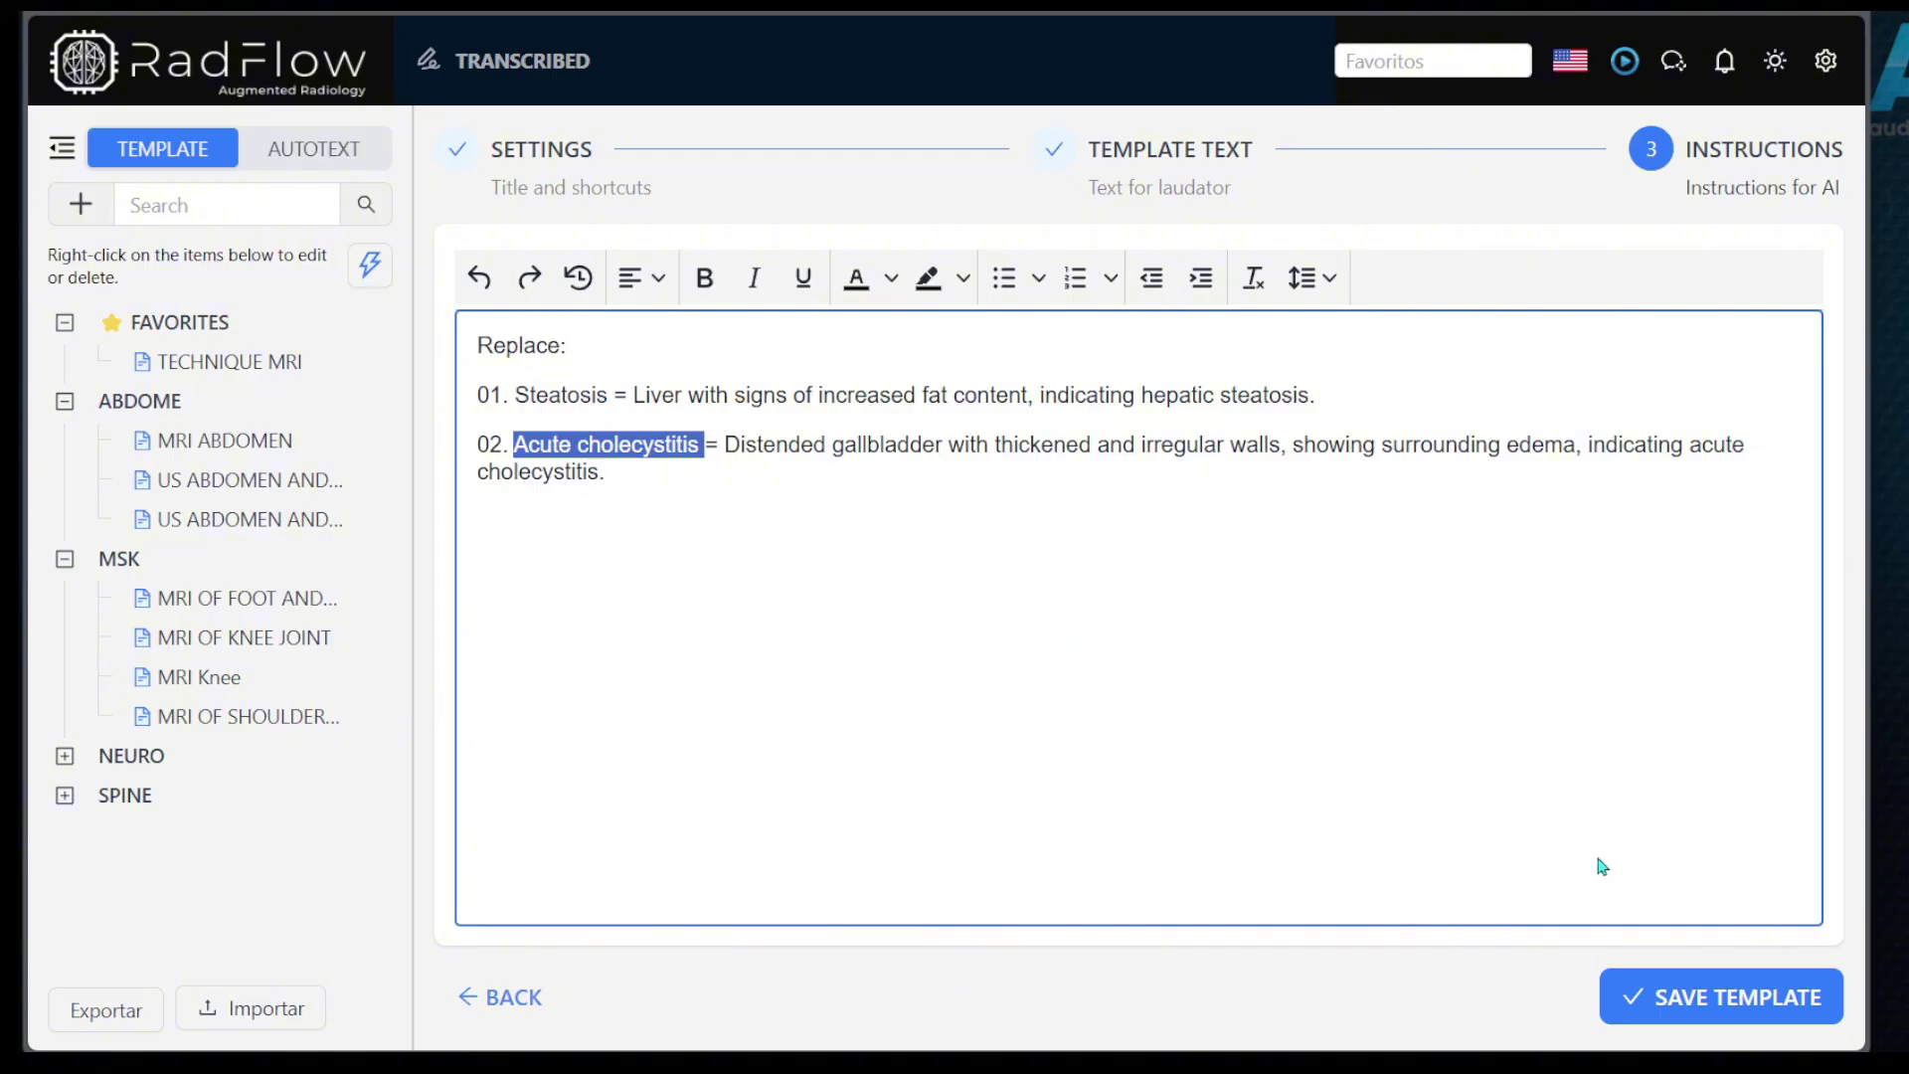
pyautogui.click(1698, 1001)
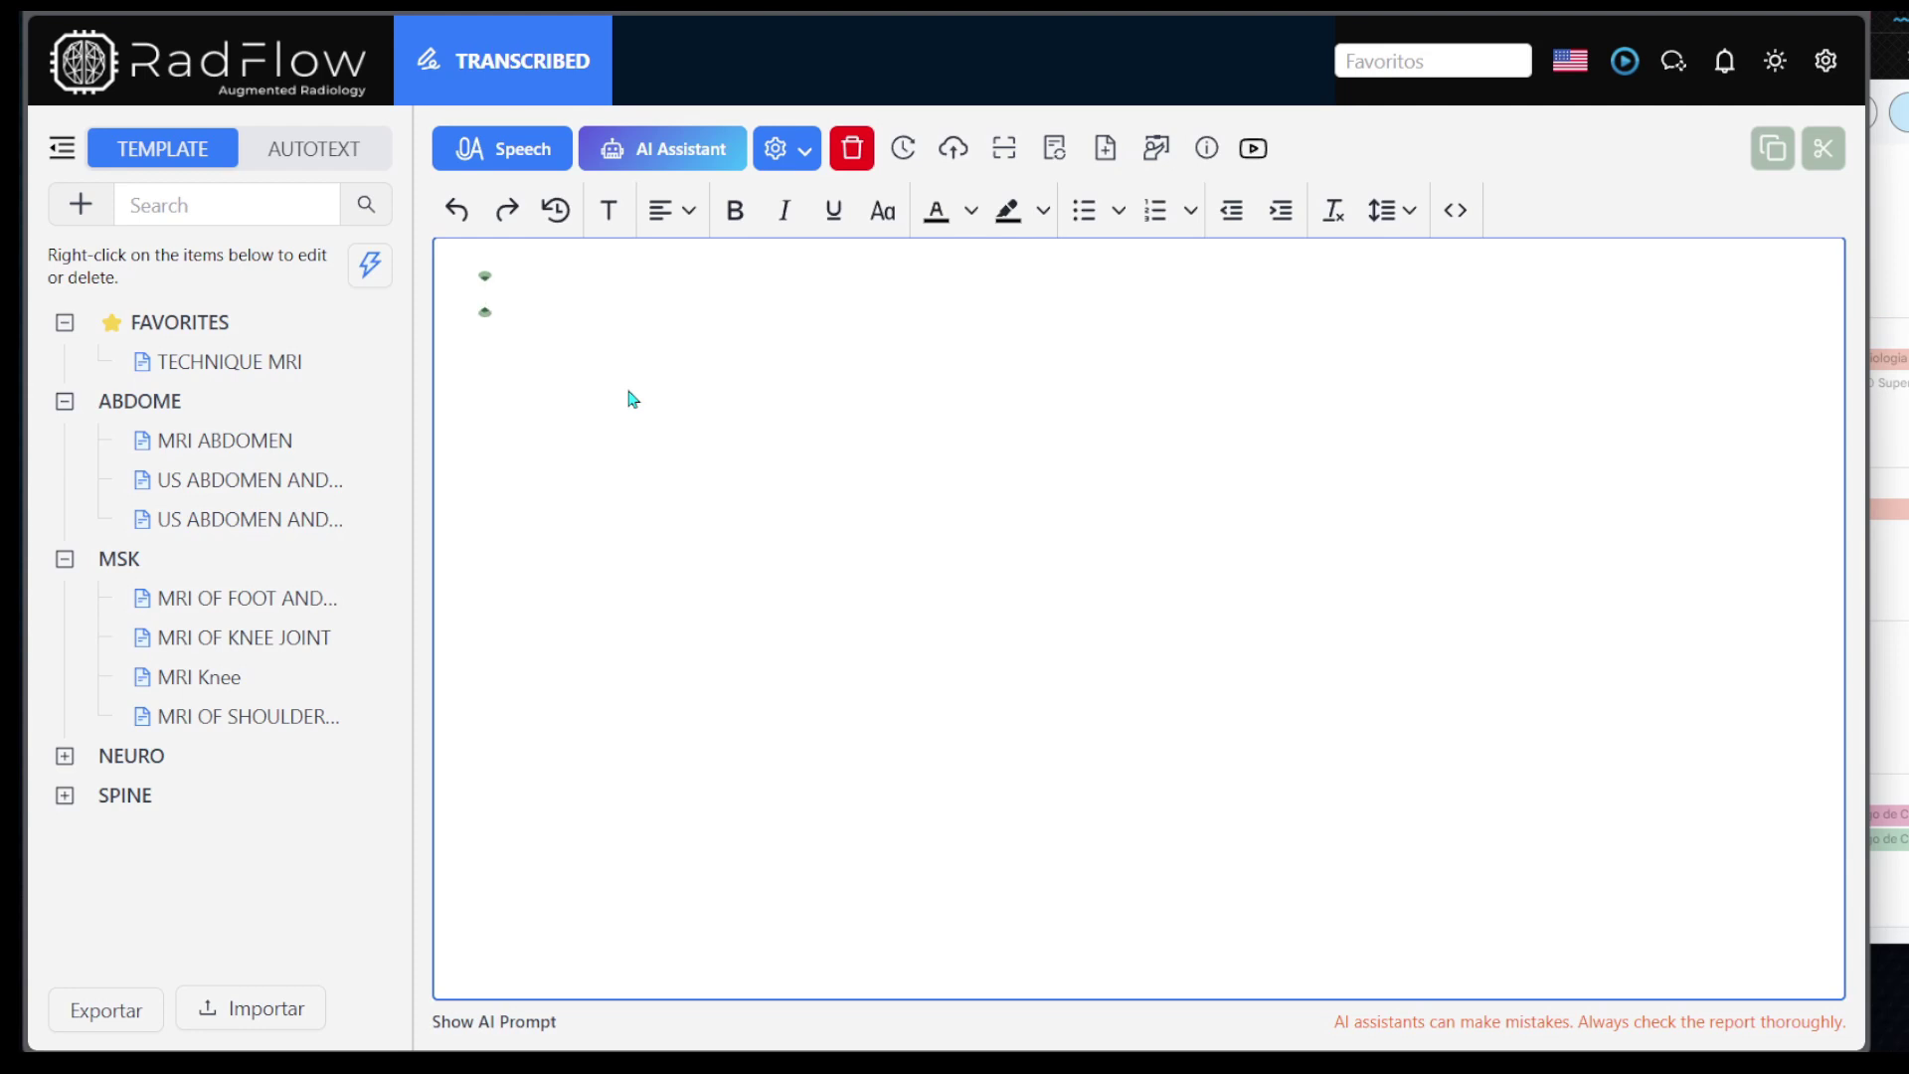
# Step: Load MRI ABDOMEN from the ABDOME template tree and move its instructions box aside
pyautogui.click(241, 449)
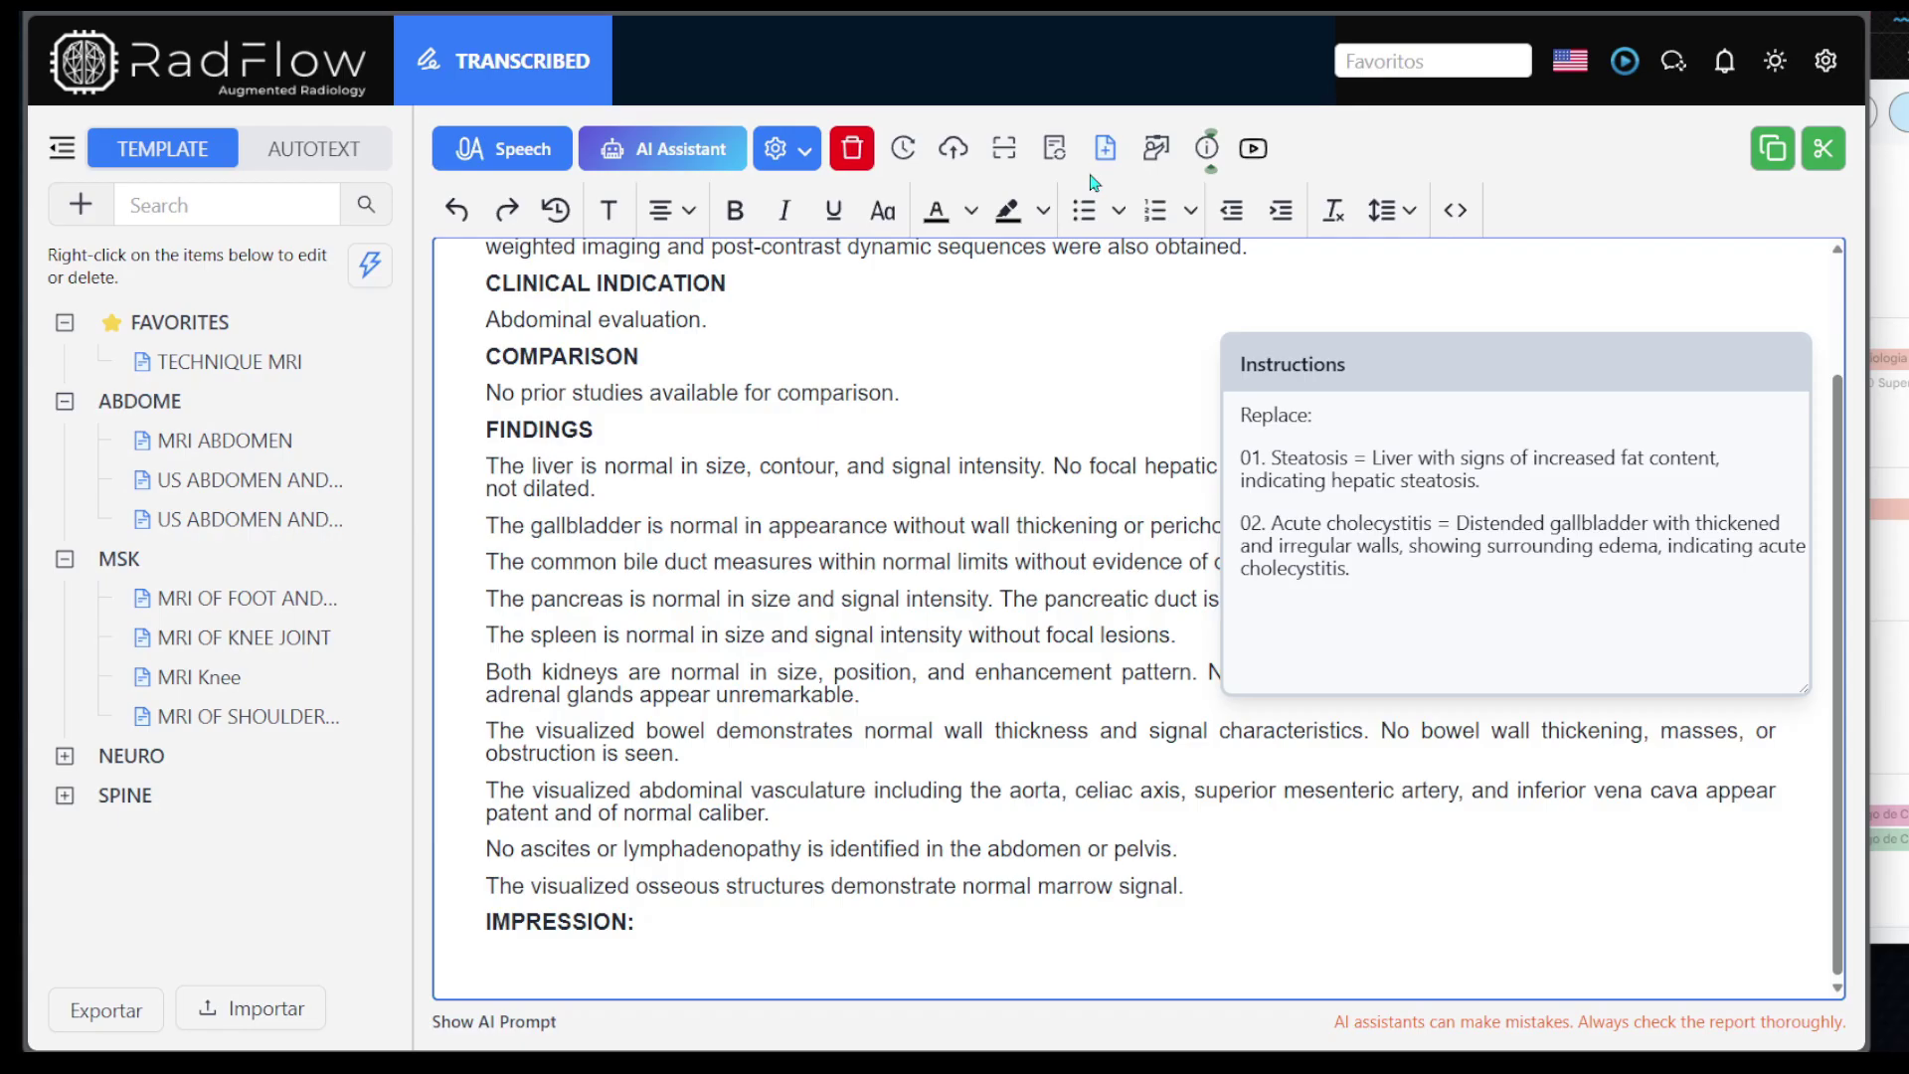
pyautogui.moveTo(1359, 385); pyautogui.dragTo(1370, 368)
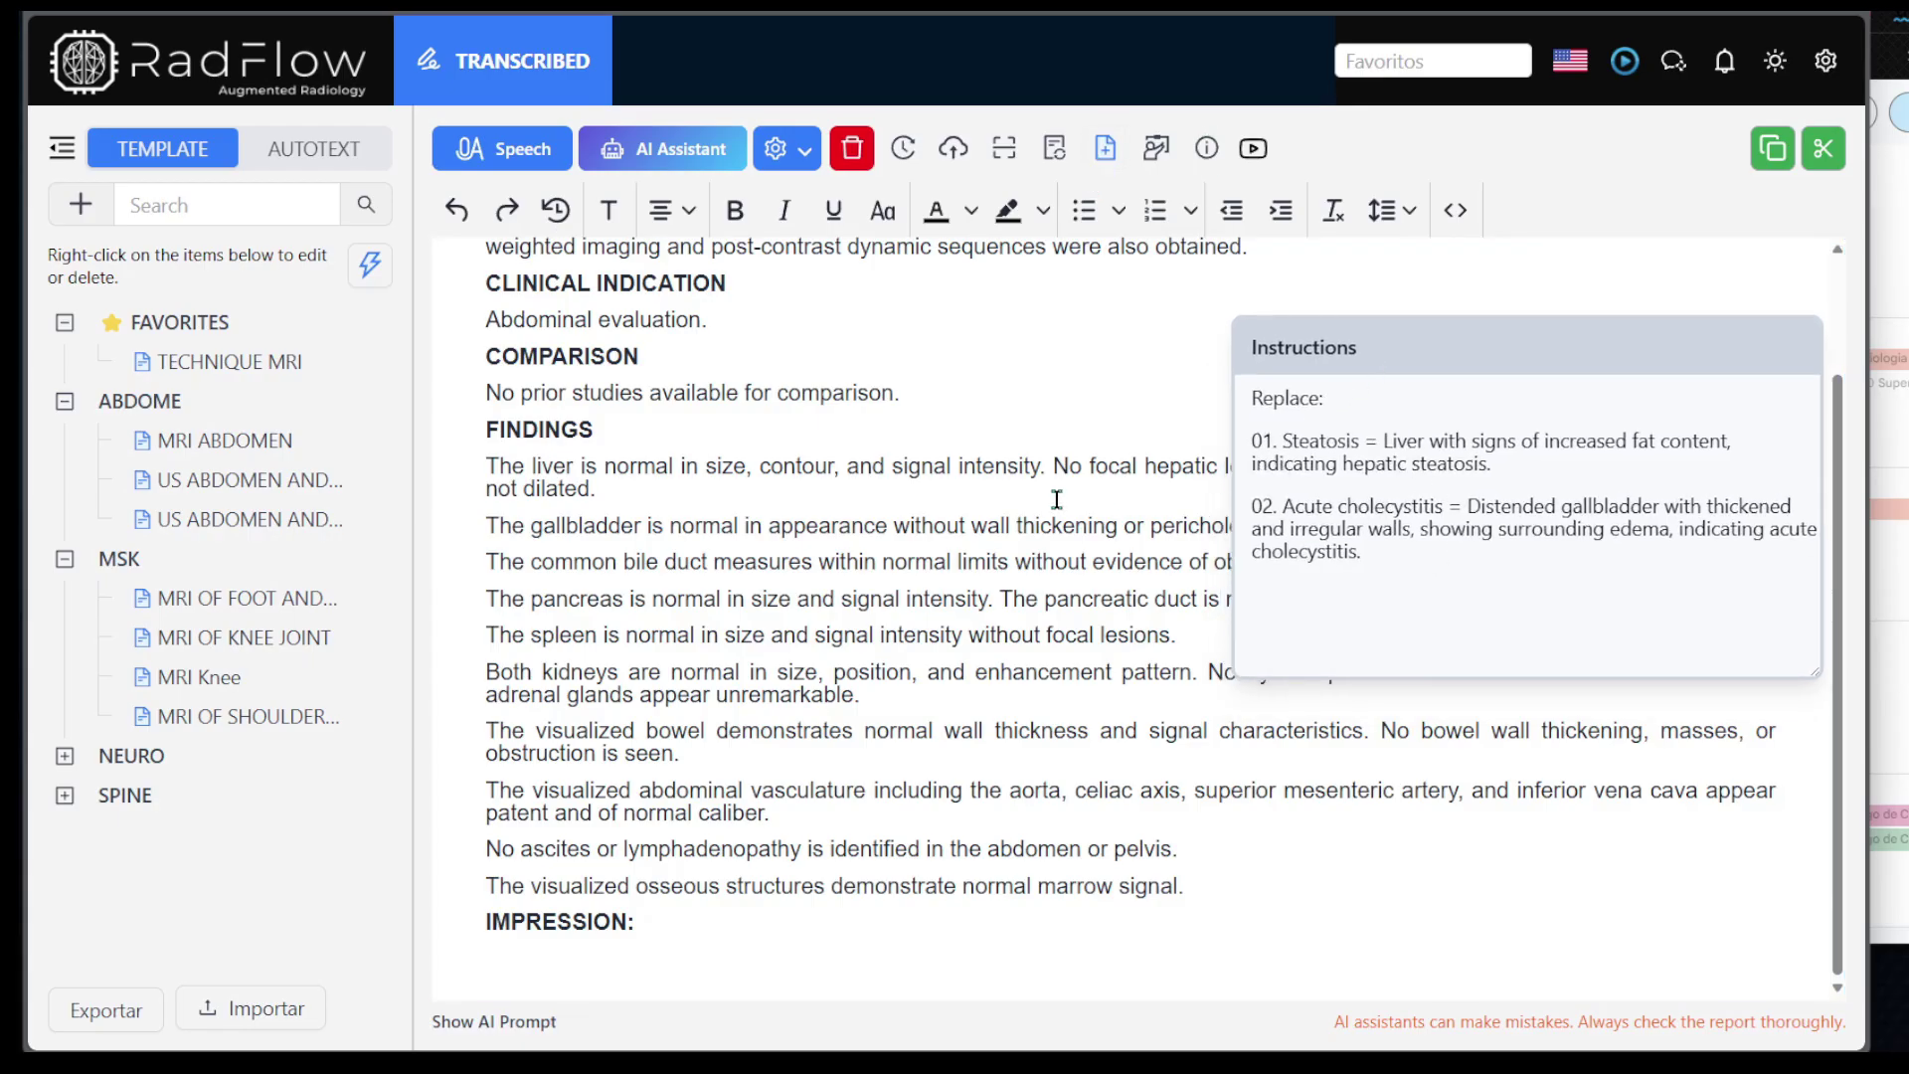
pyautogui.scroll(1, 1057, 500)
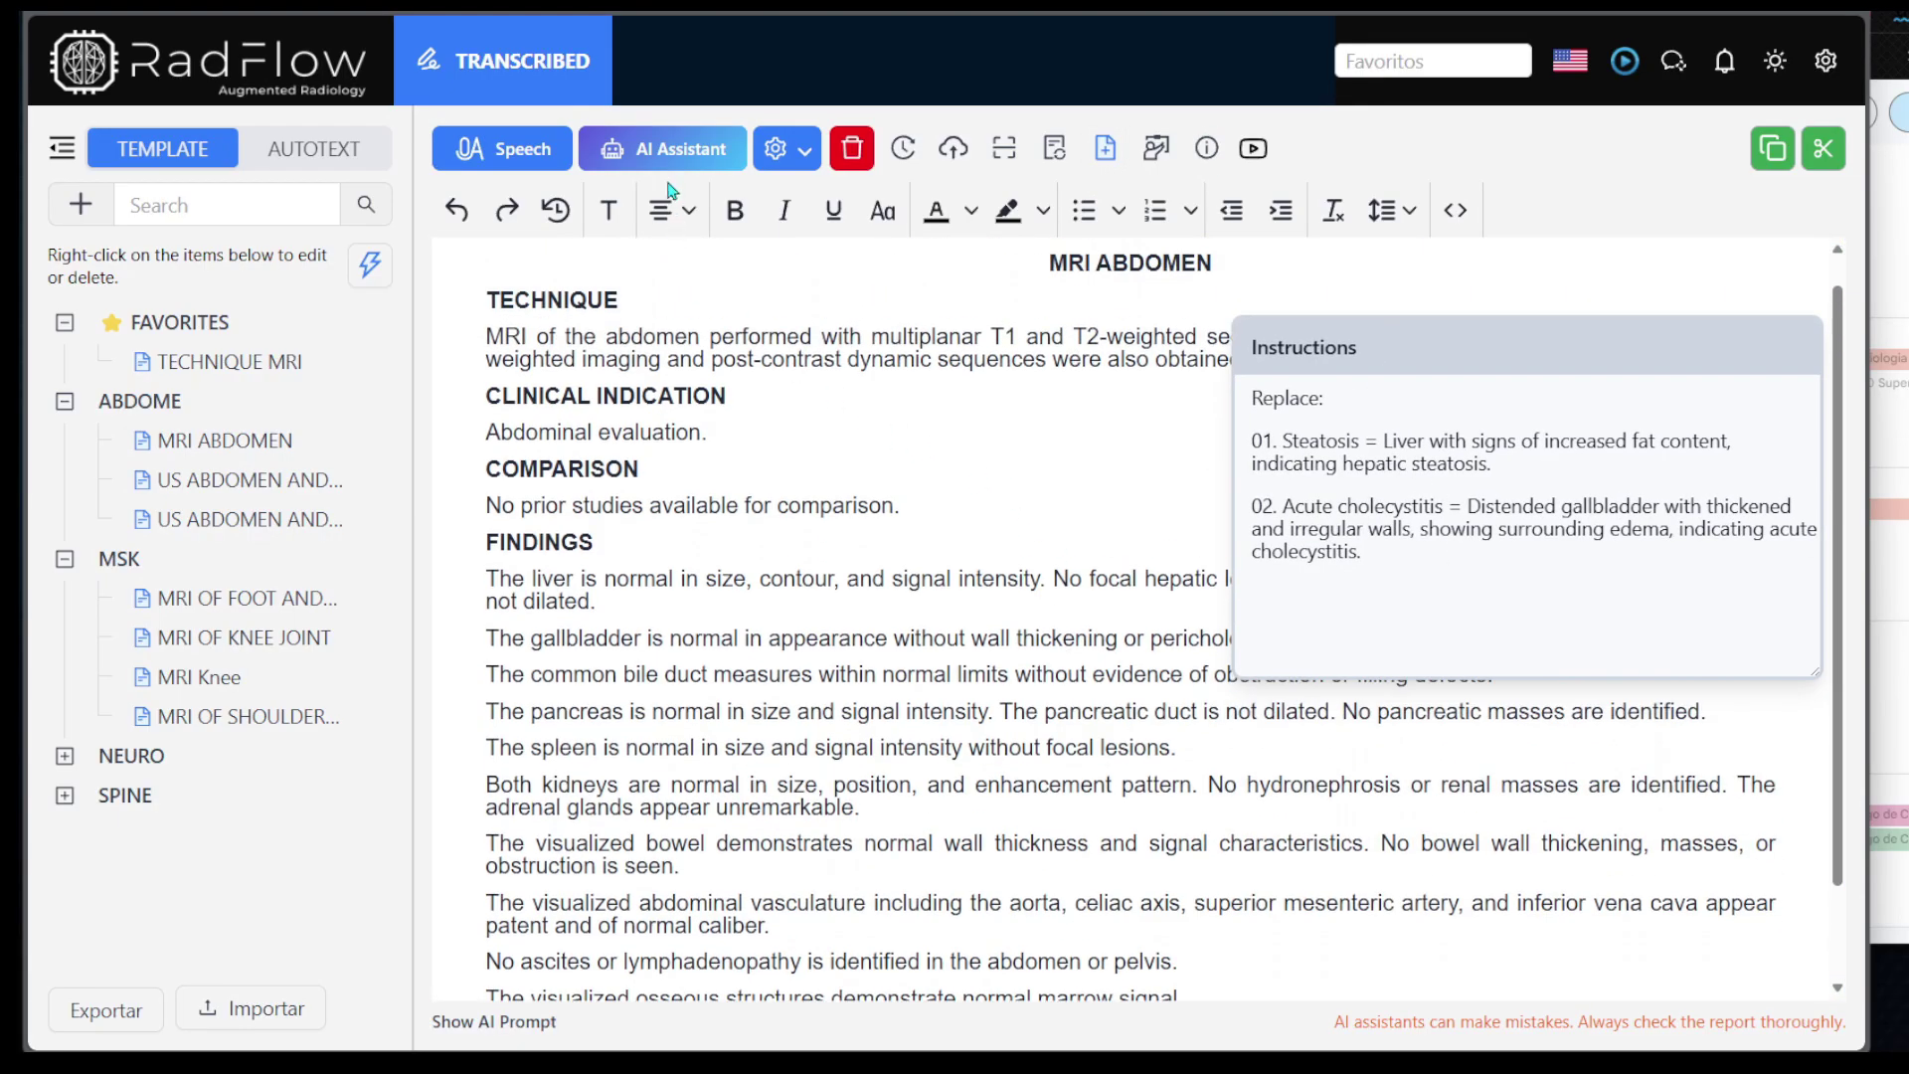
# Step: Begin an AI Assistant voice recording dictating findings over the MRI ABDOMEN template
pyautogui.click(663, 155)
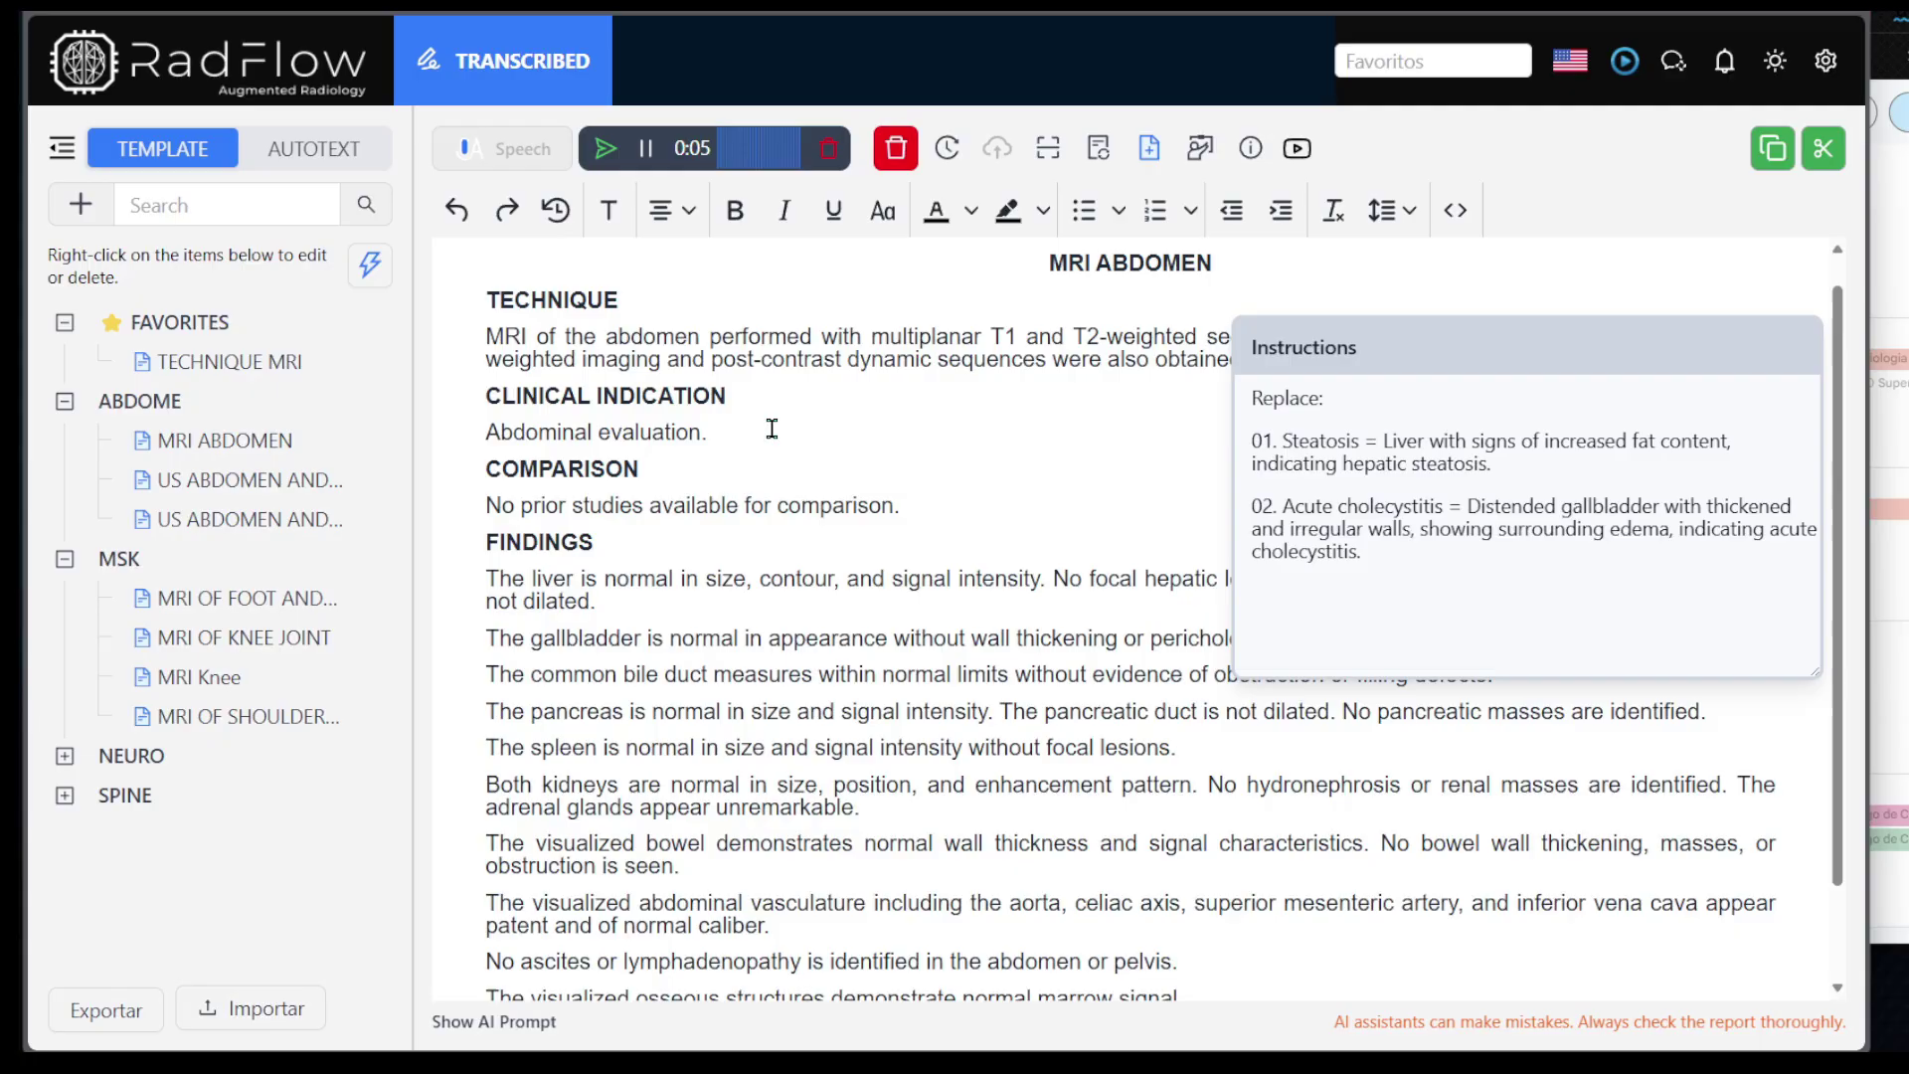
pyautogui.scroll(-1, 697, 437)
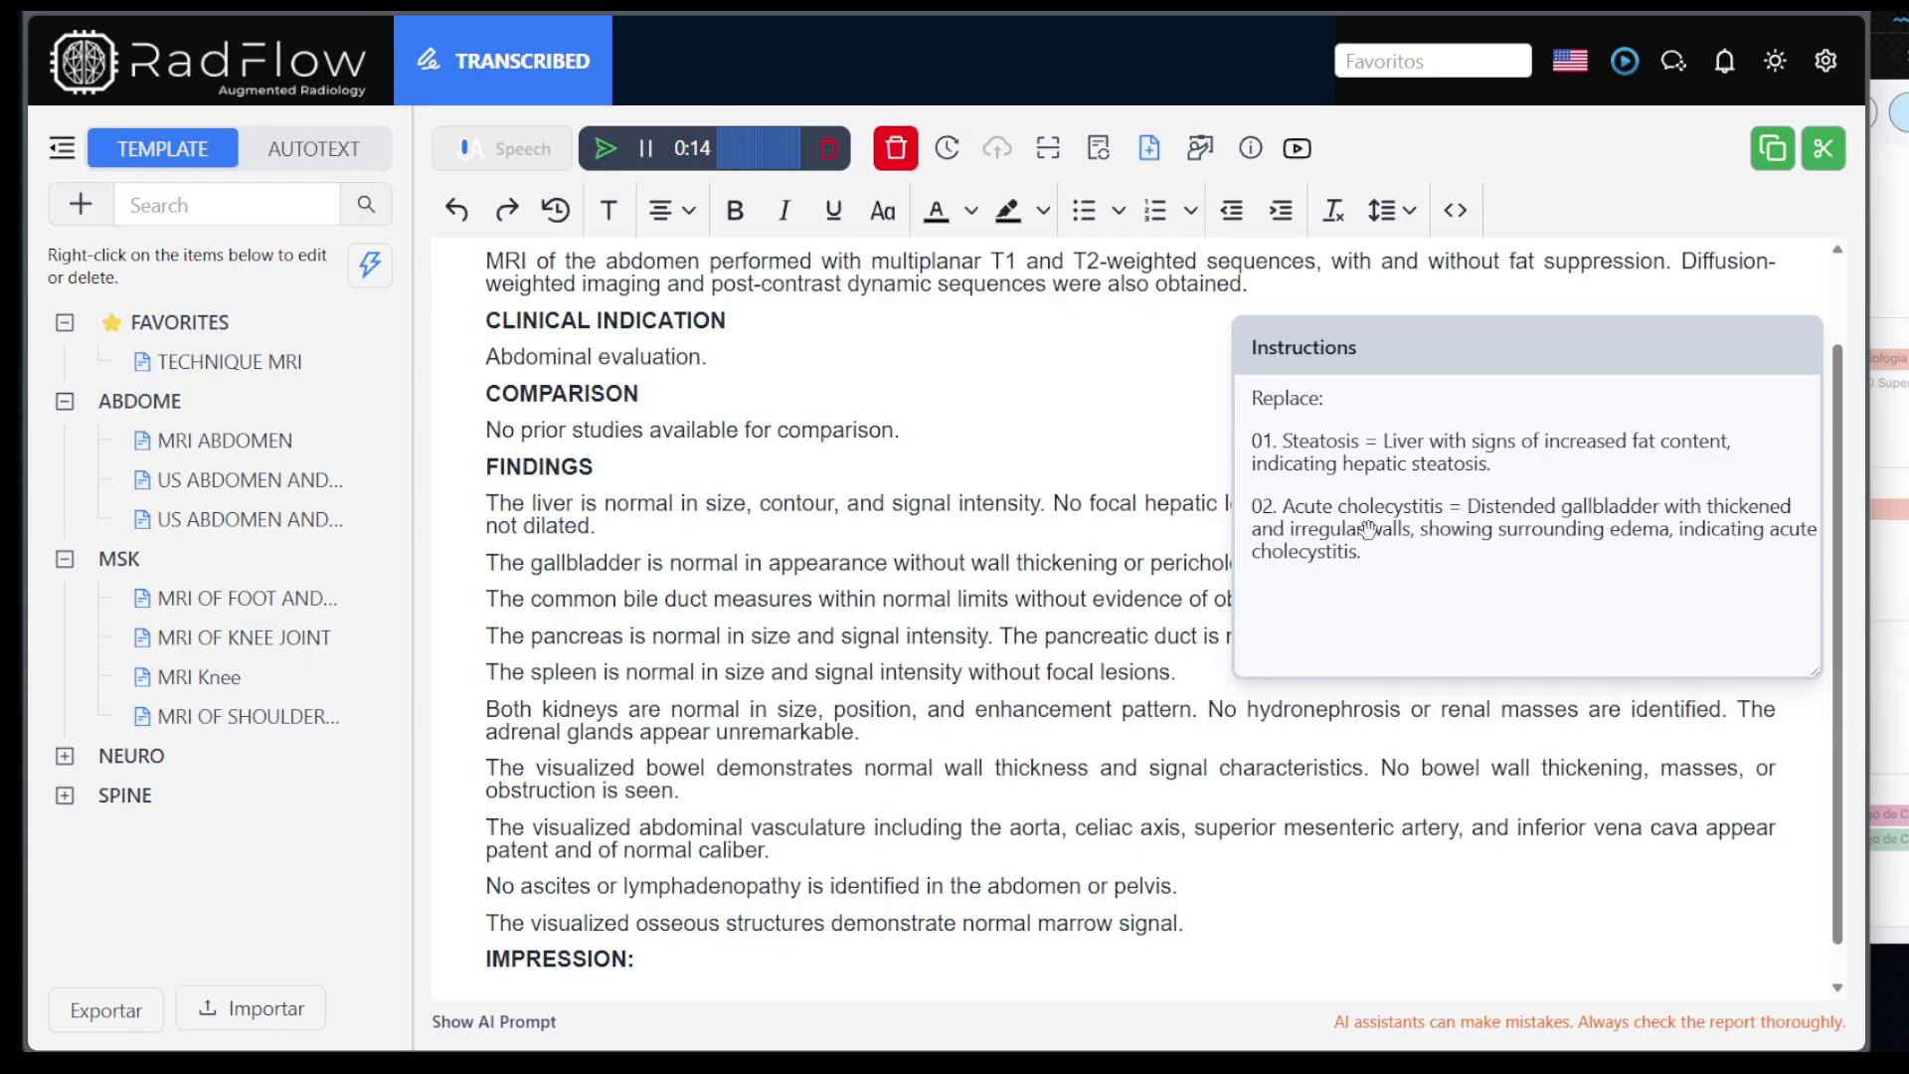
pyautogui.scroll(-1, 505, 913)
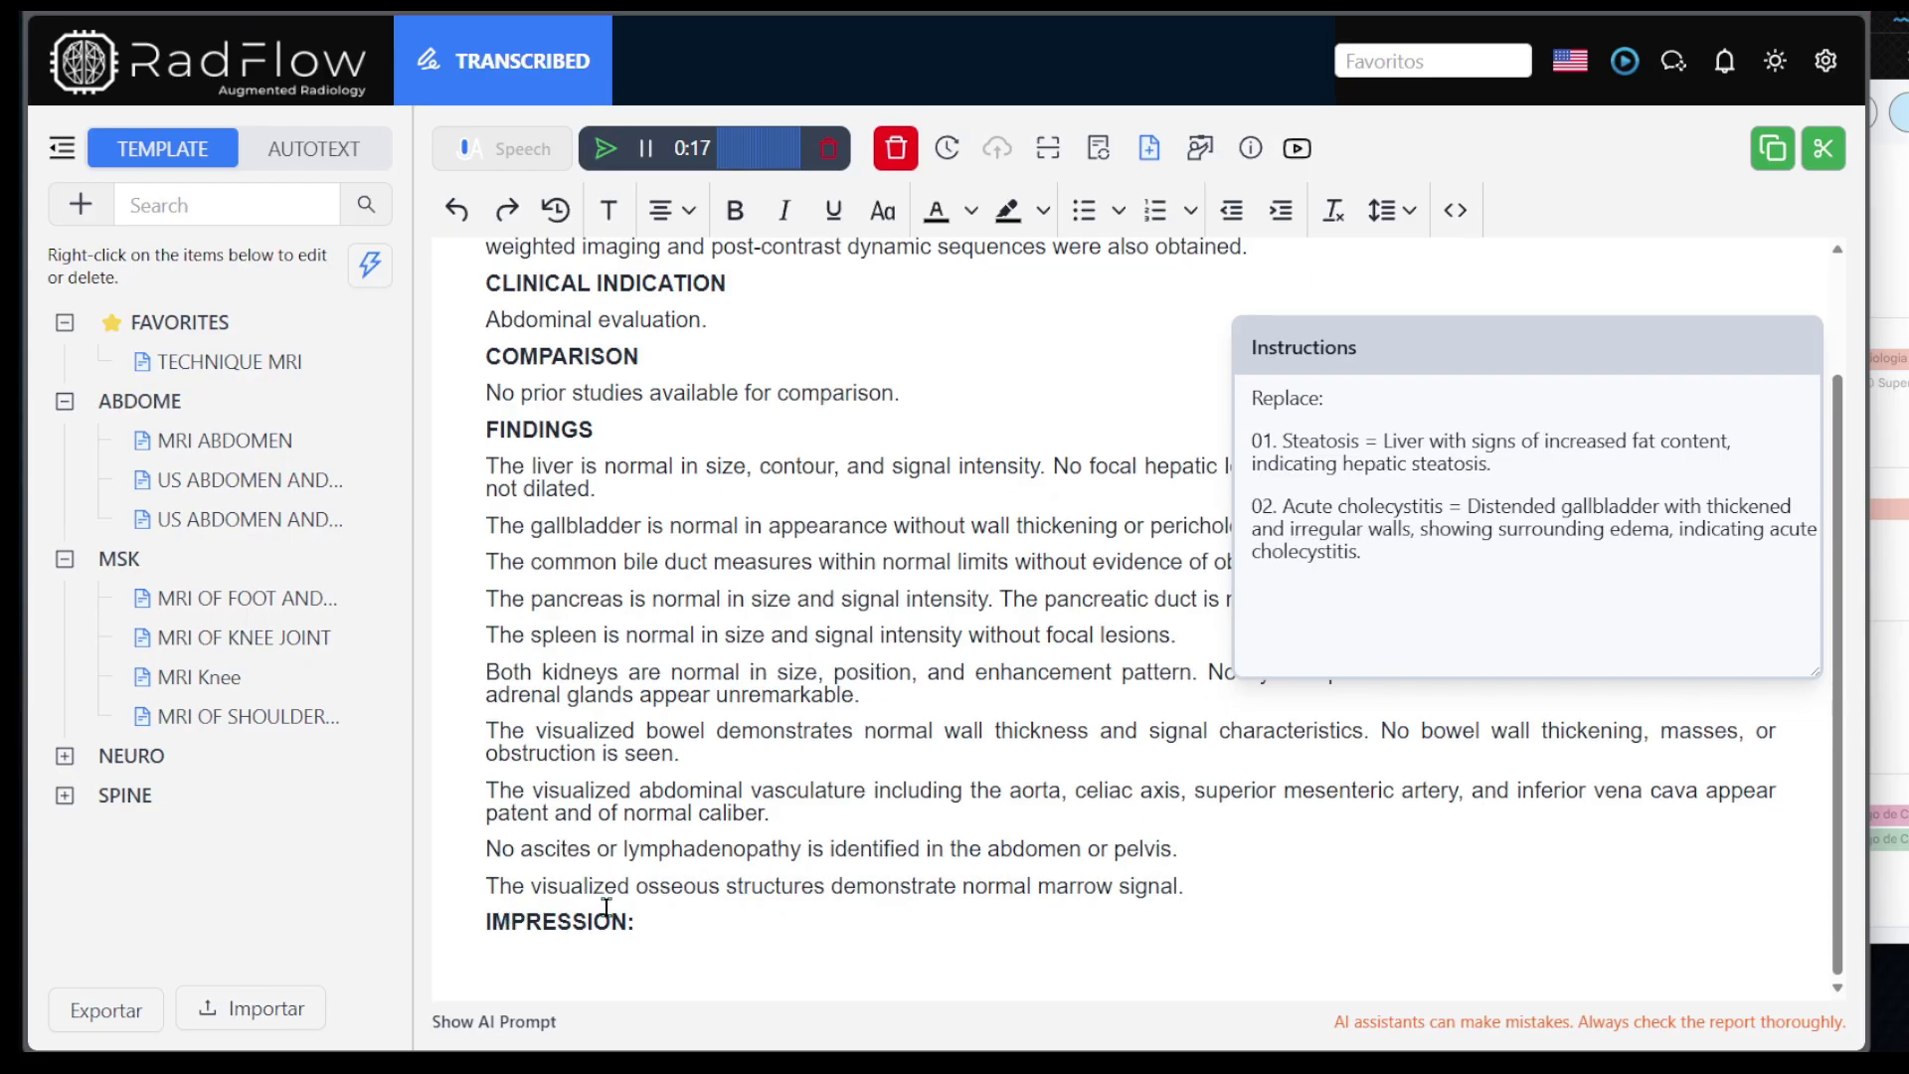
# Step: Stop the dictation and check the AI report's indication, 'Suspicion of acute cholecystitis.'
pyautogui.click(603, 148)
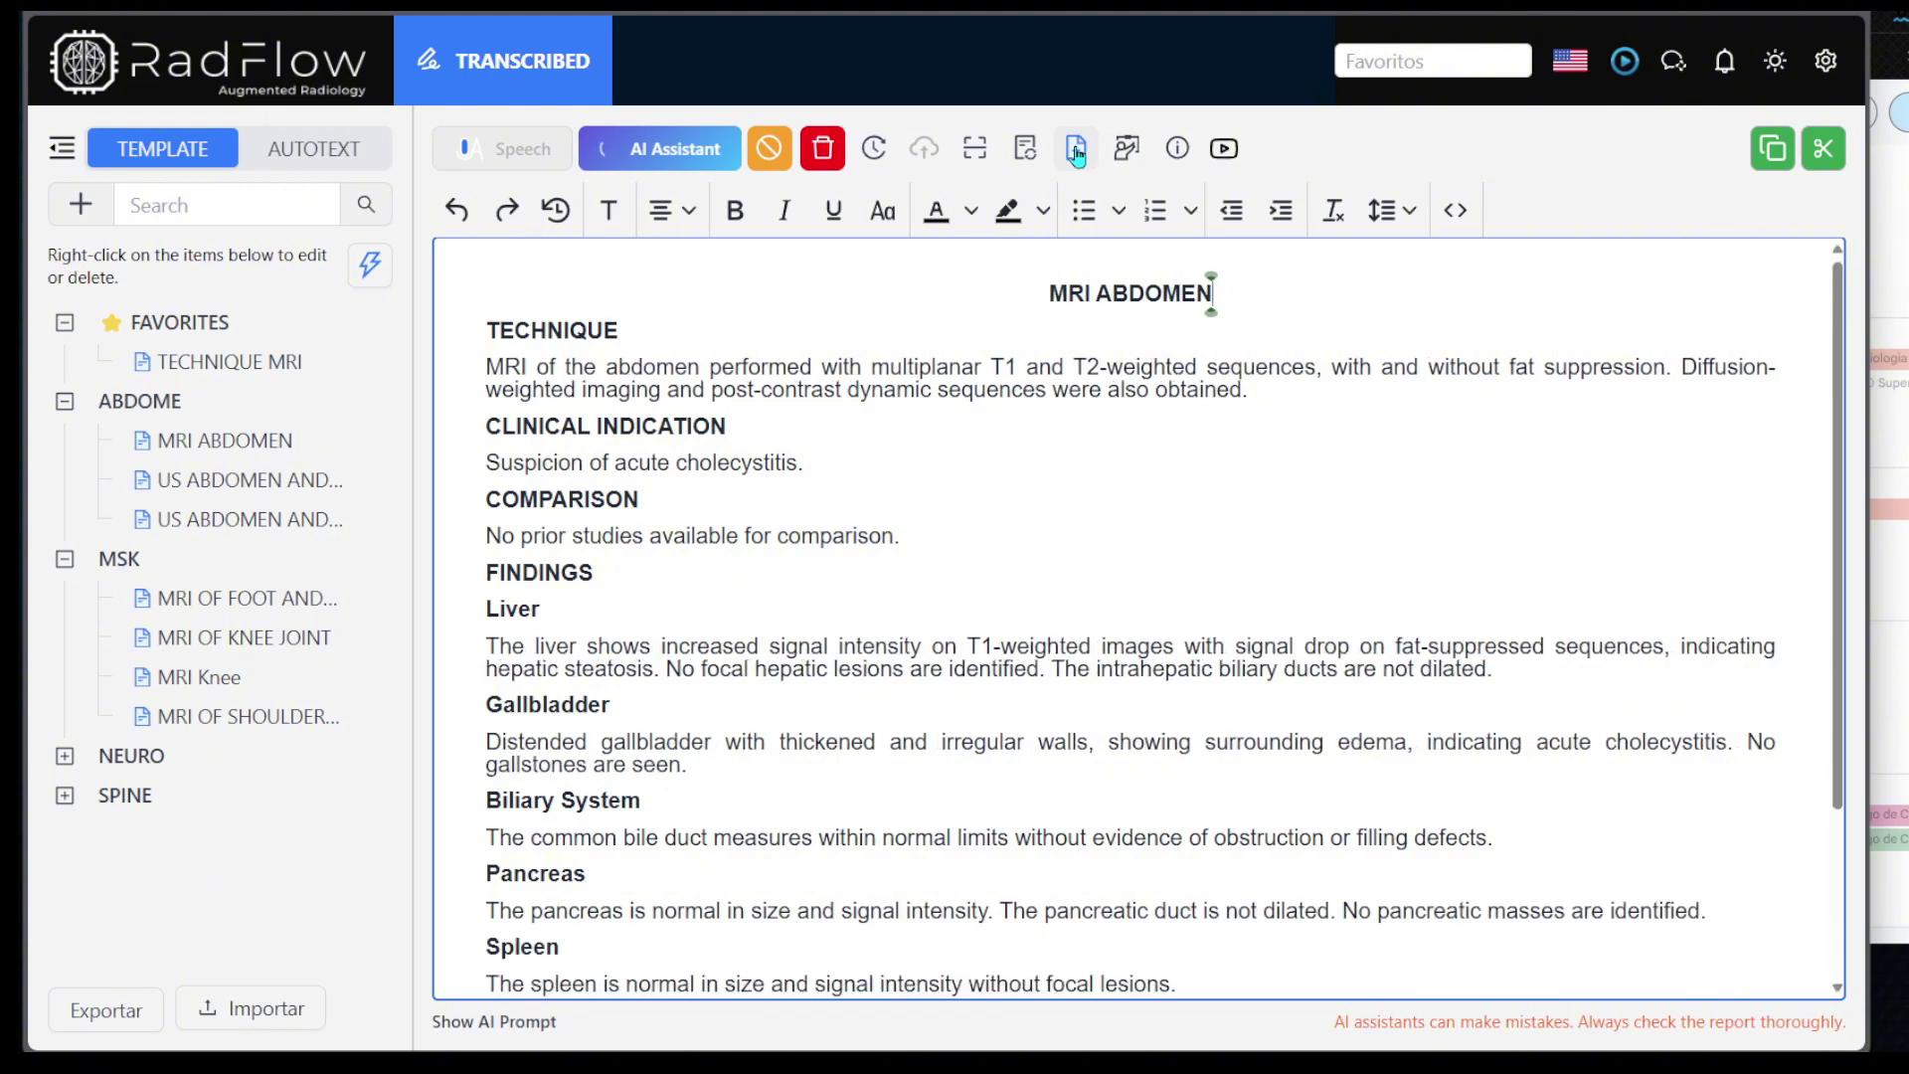
pyautogui.scroll(-1, 619, 431)
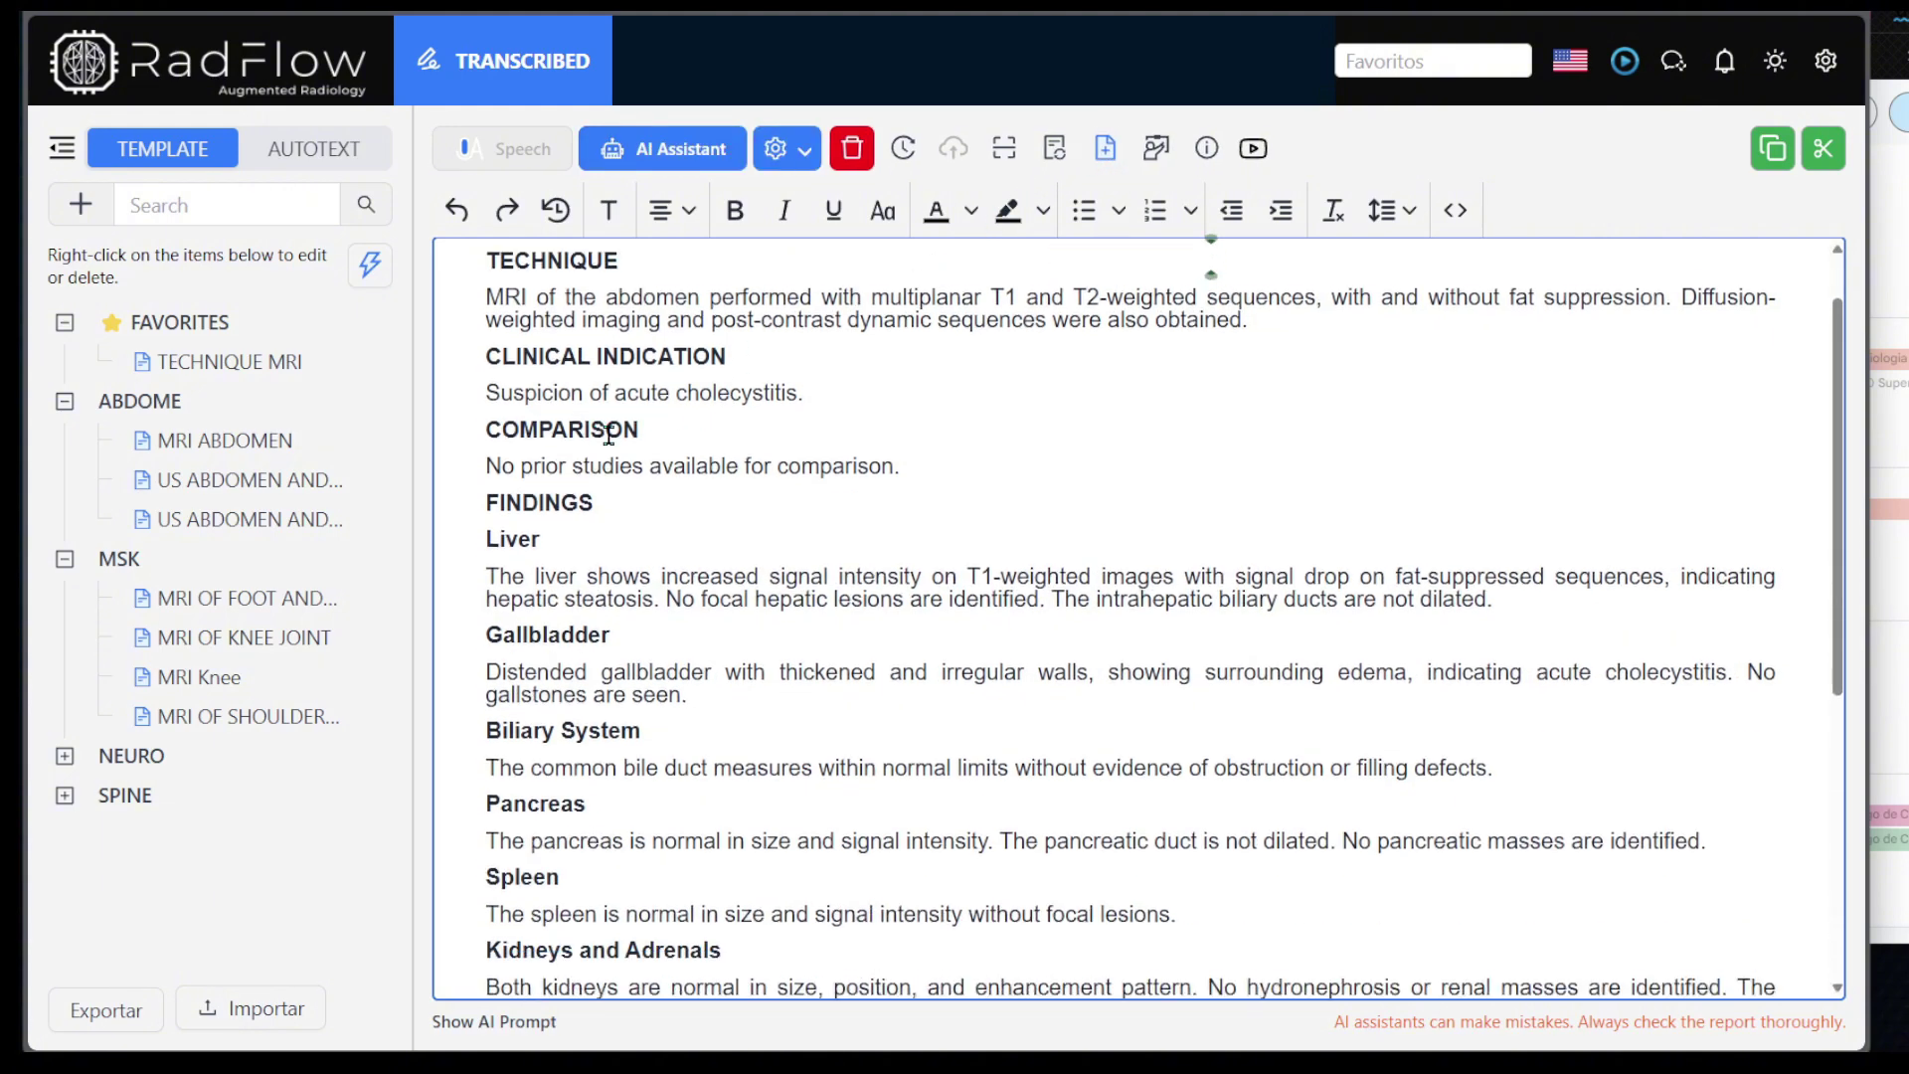
pyautogui.click(558, 387)
pyautogui.tripleClick(558, 387)
pyautogui.scroll(-1, 574, 552)
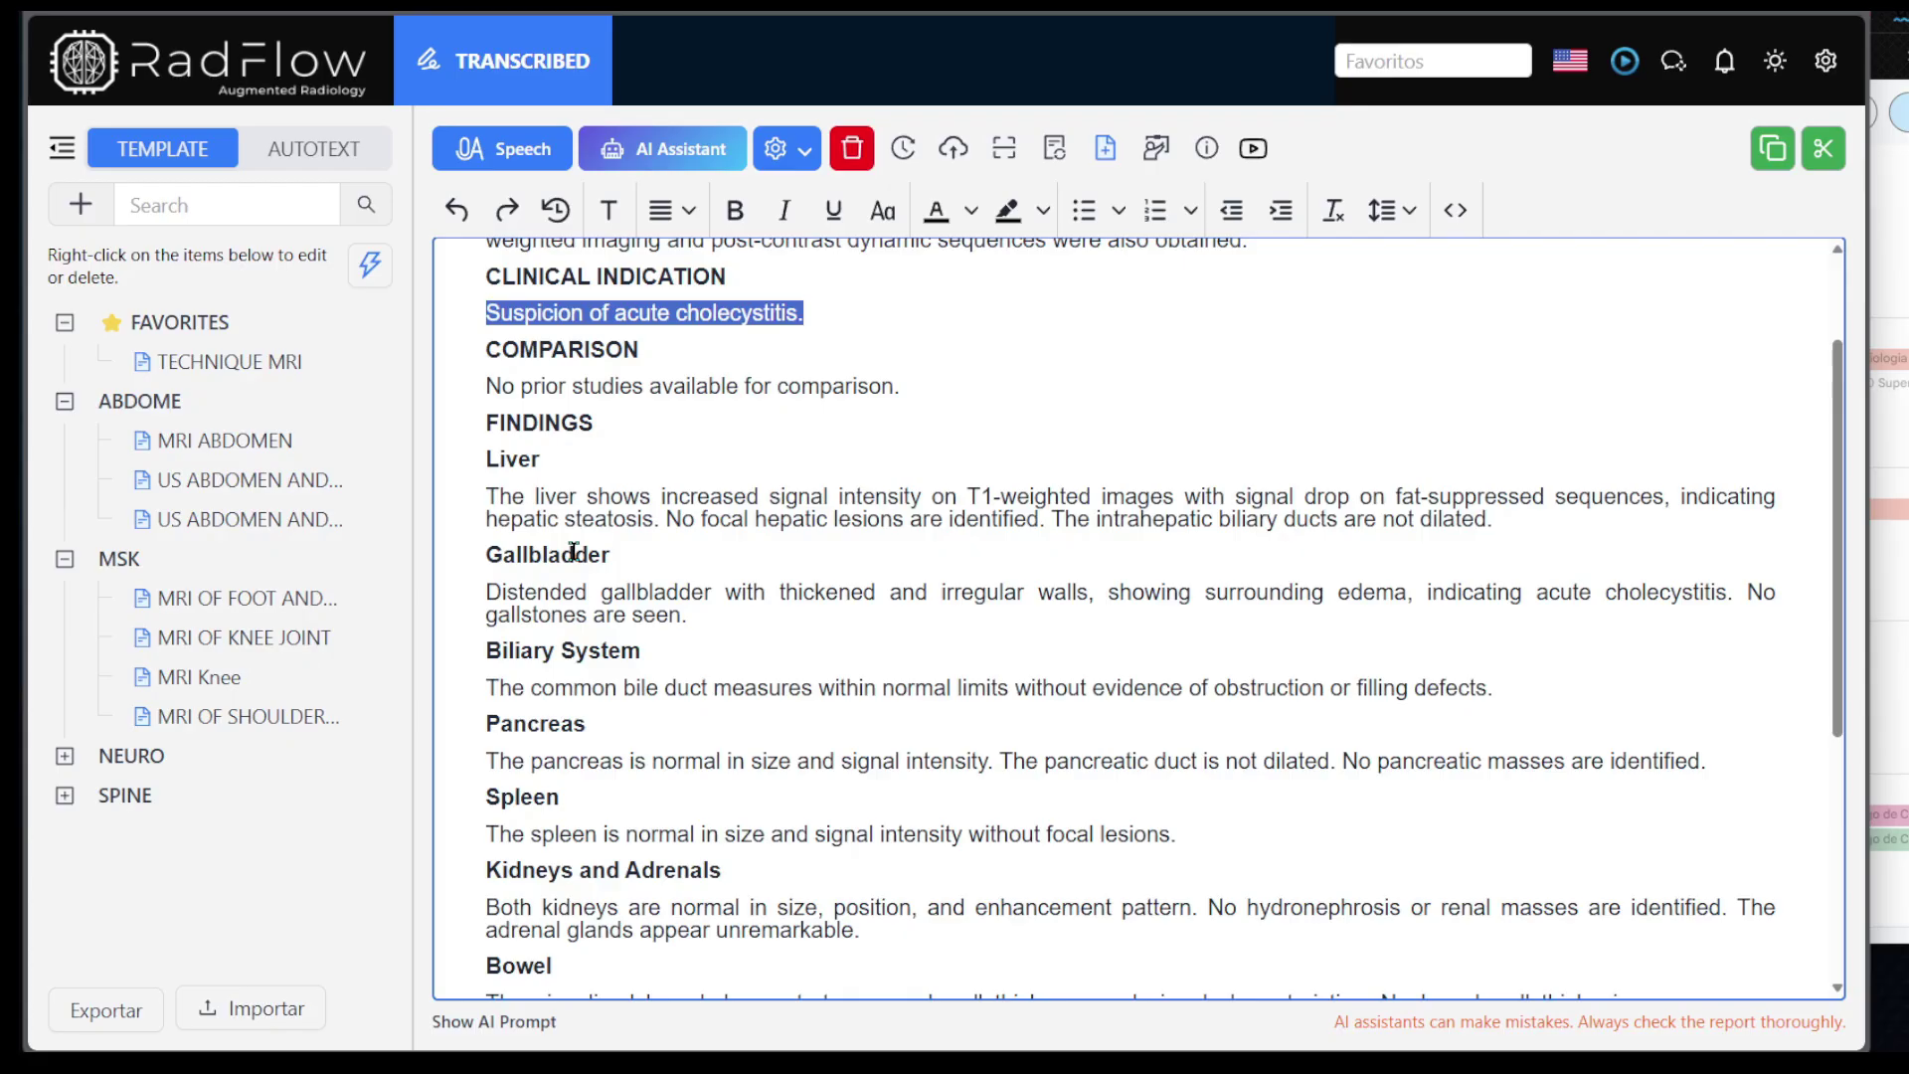
# Step: Review the hepatic steatosis finding and three-line impression, then restore the template with the AI prompt
pyautogui.moveTo(486, 519); pyautogui.dragTo(668, 520)
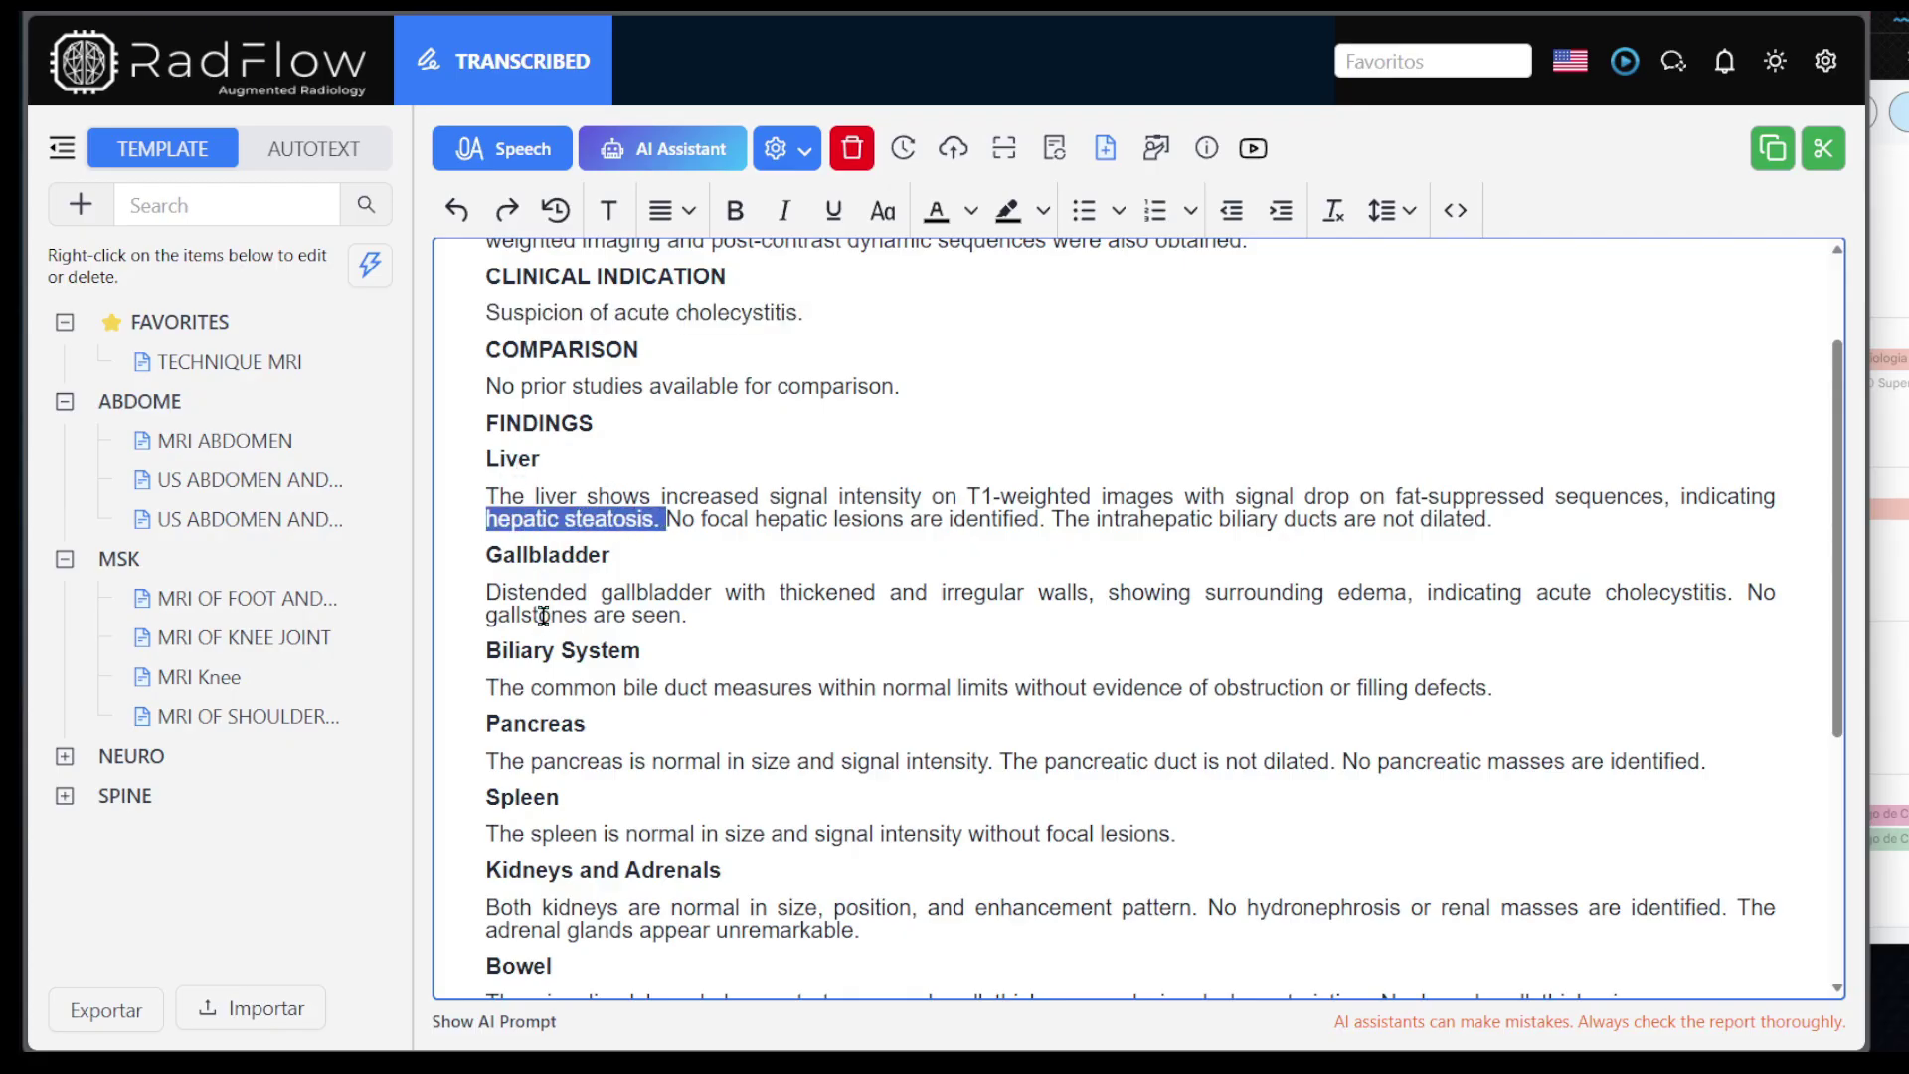
pyautogui.moveTo(487, 589); pyautogui.dragTo(688, 616)
pyautogui.scroll(-6, 547, 811)
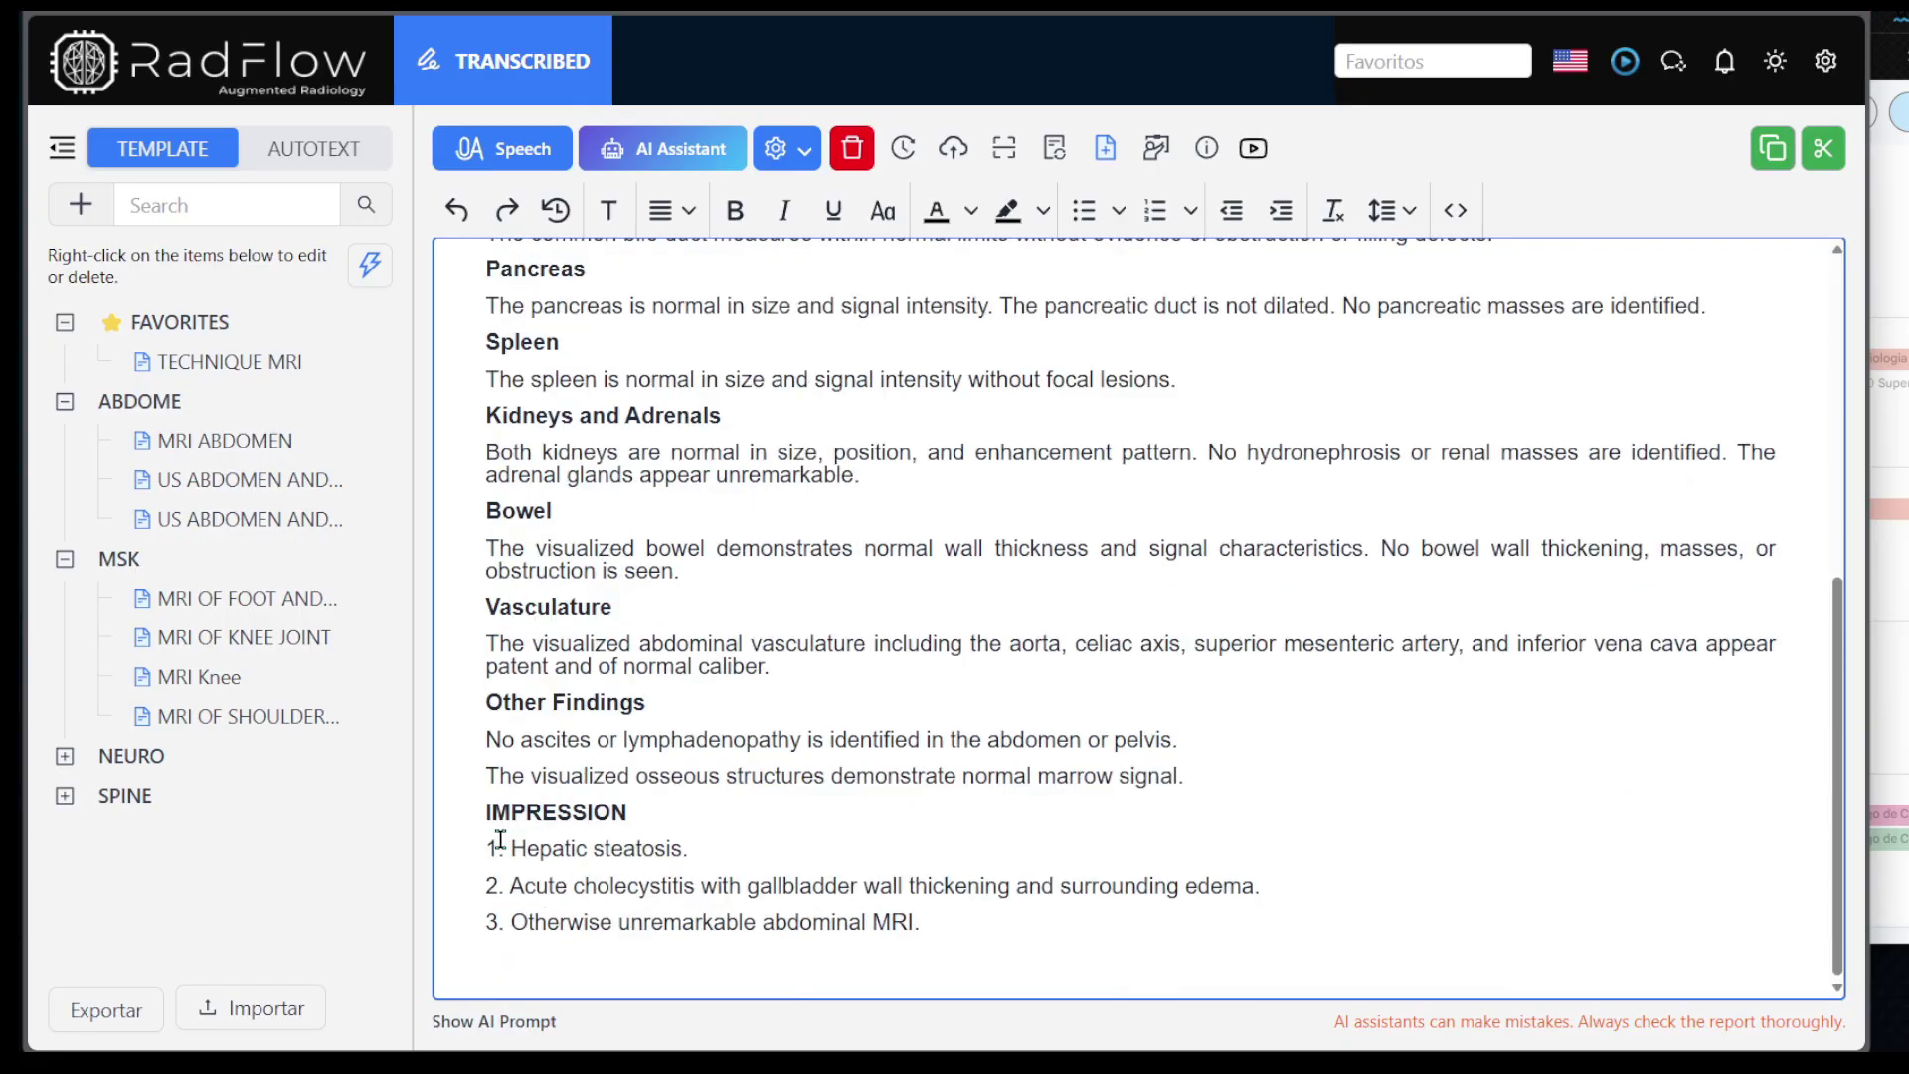
pyautogui.moveTo(488, 848); pyautogui.dragTo(925, 920)
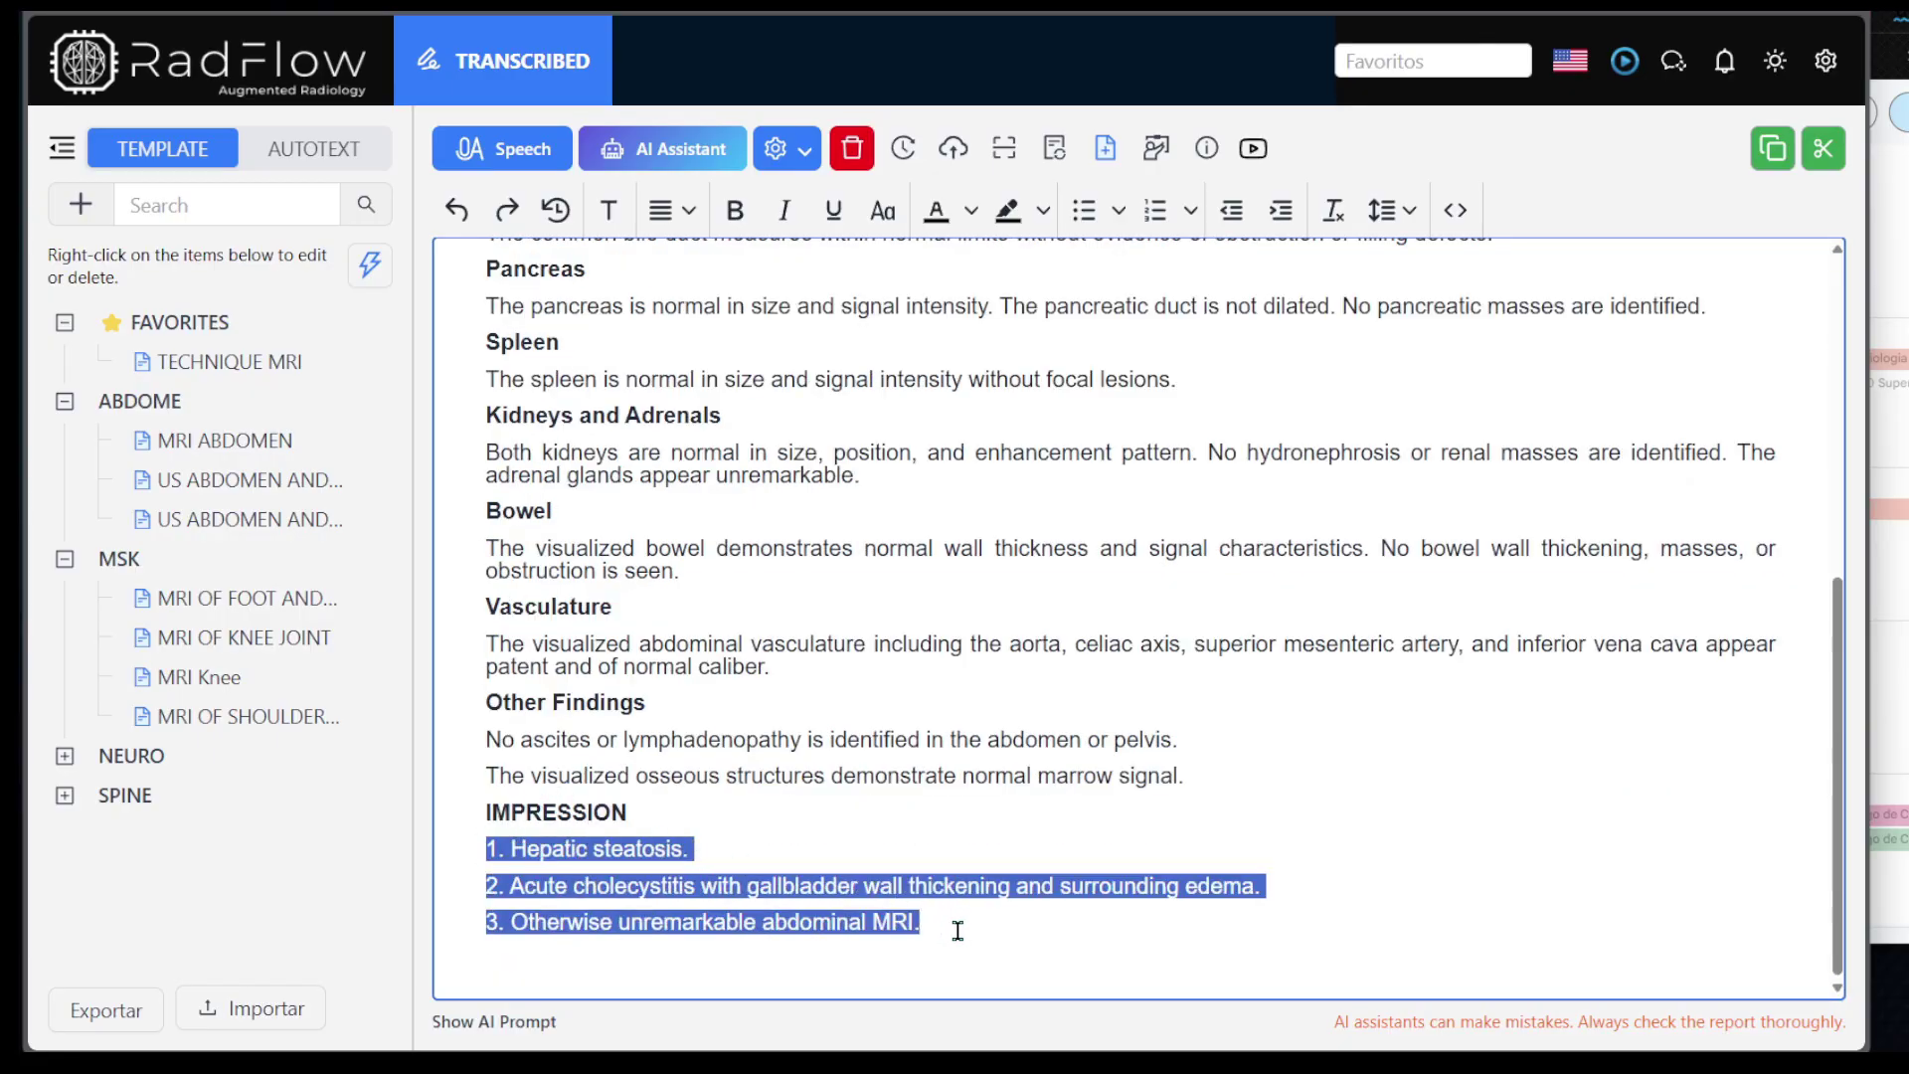
pyautogui.click(958, 929)
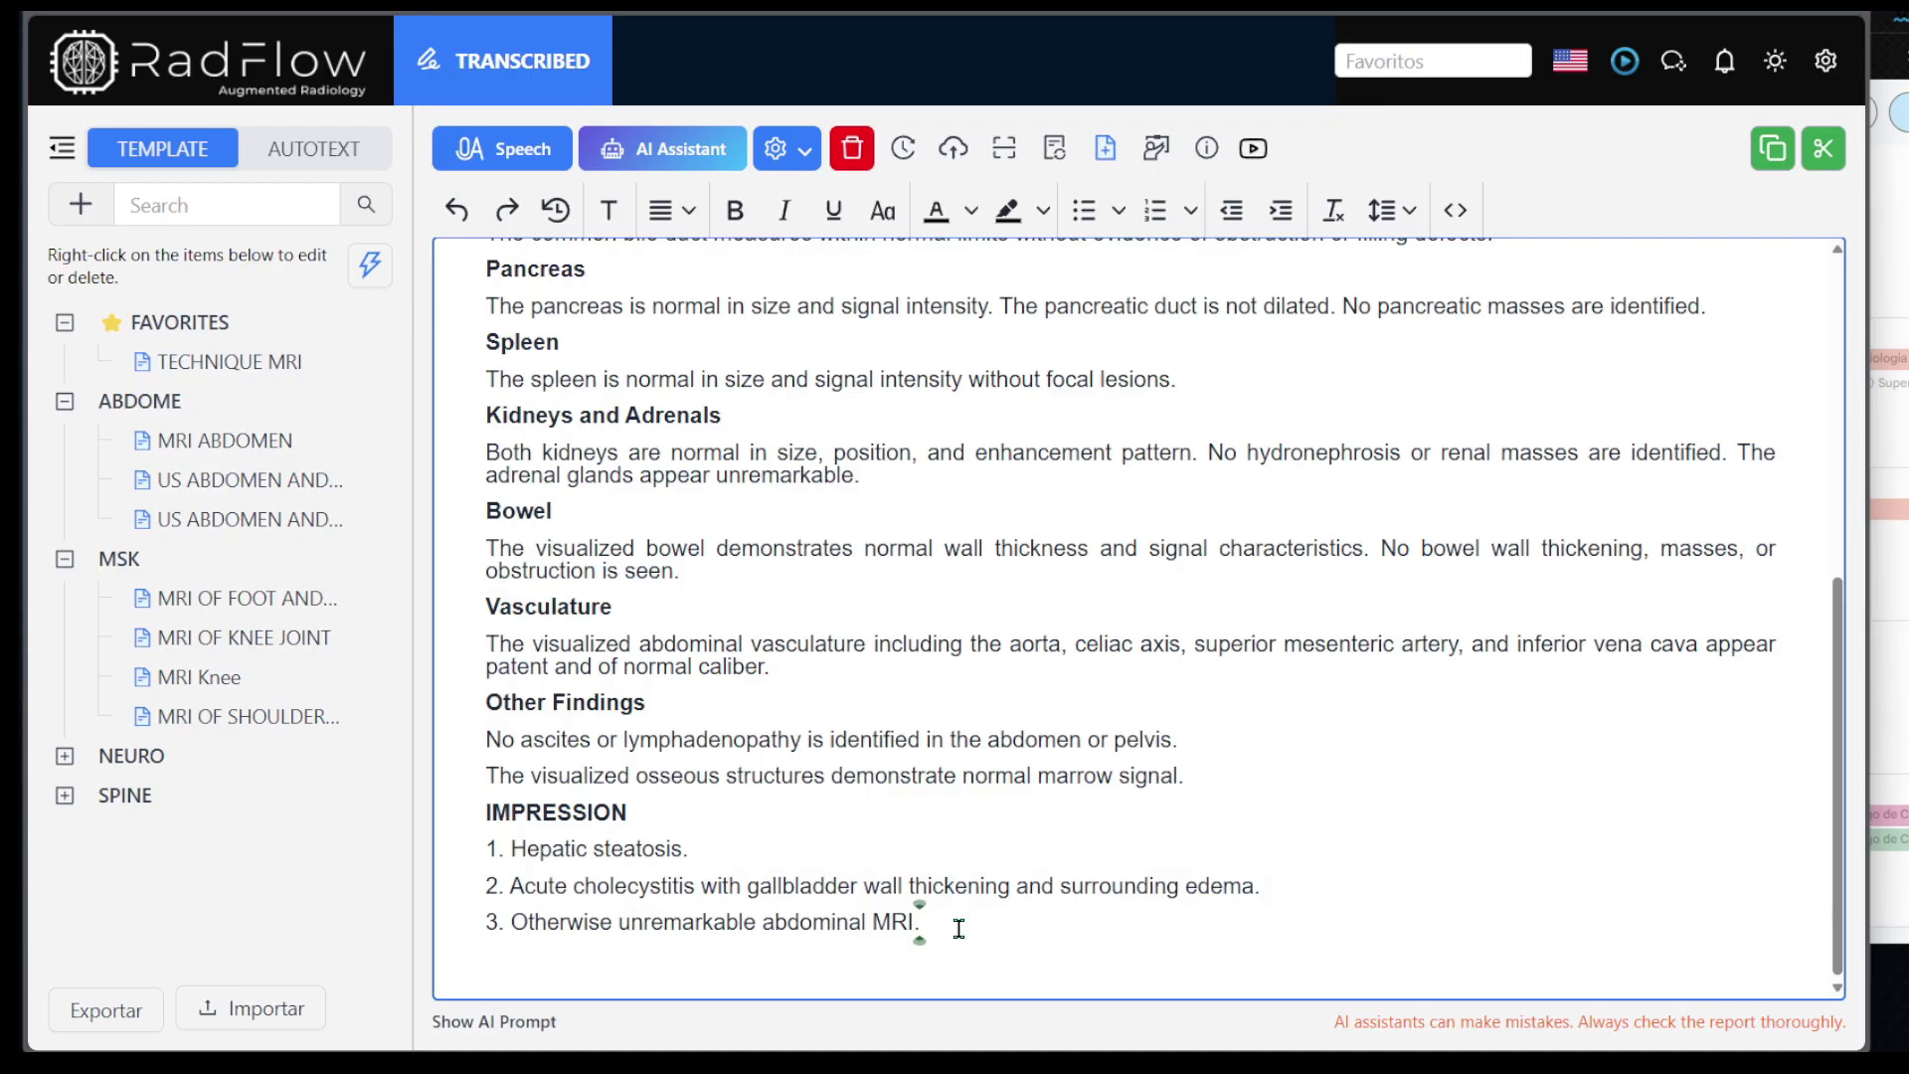
pyautogui.hotkey('ctrl', 'Home')
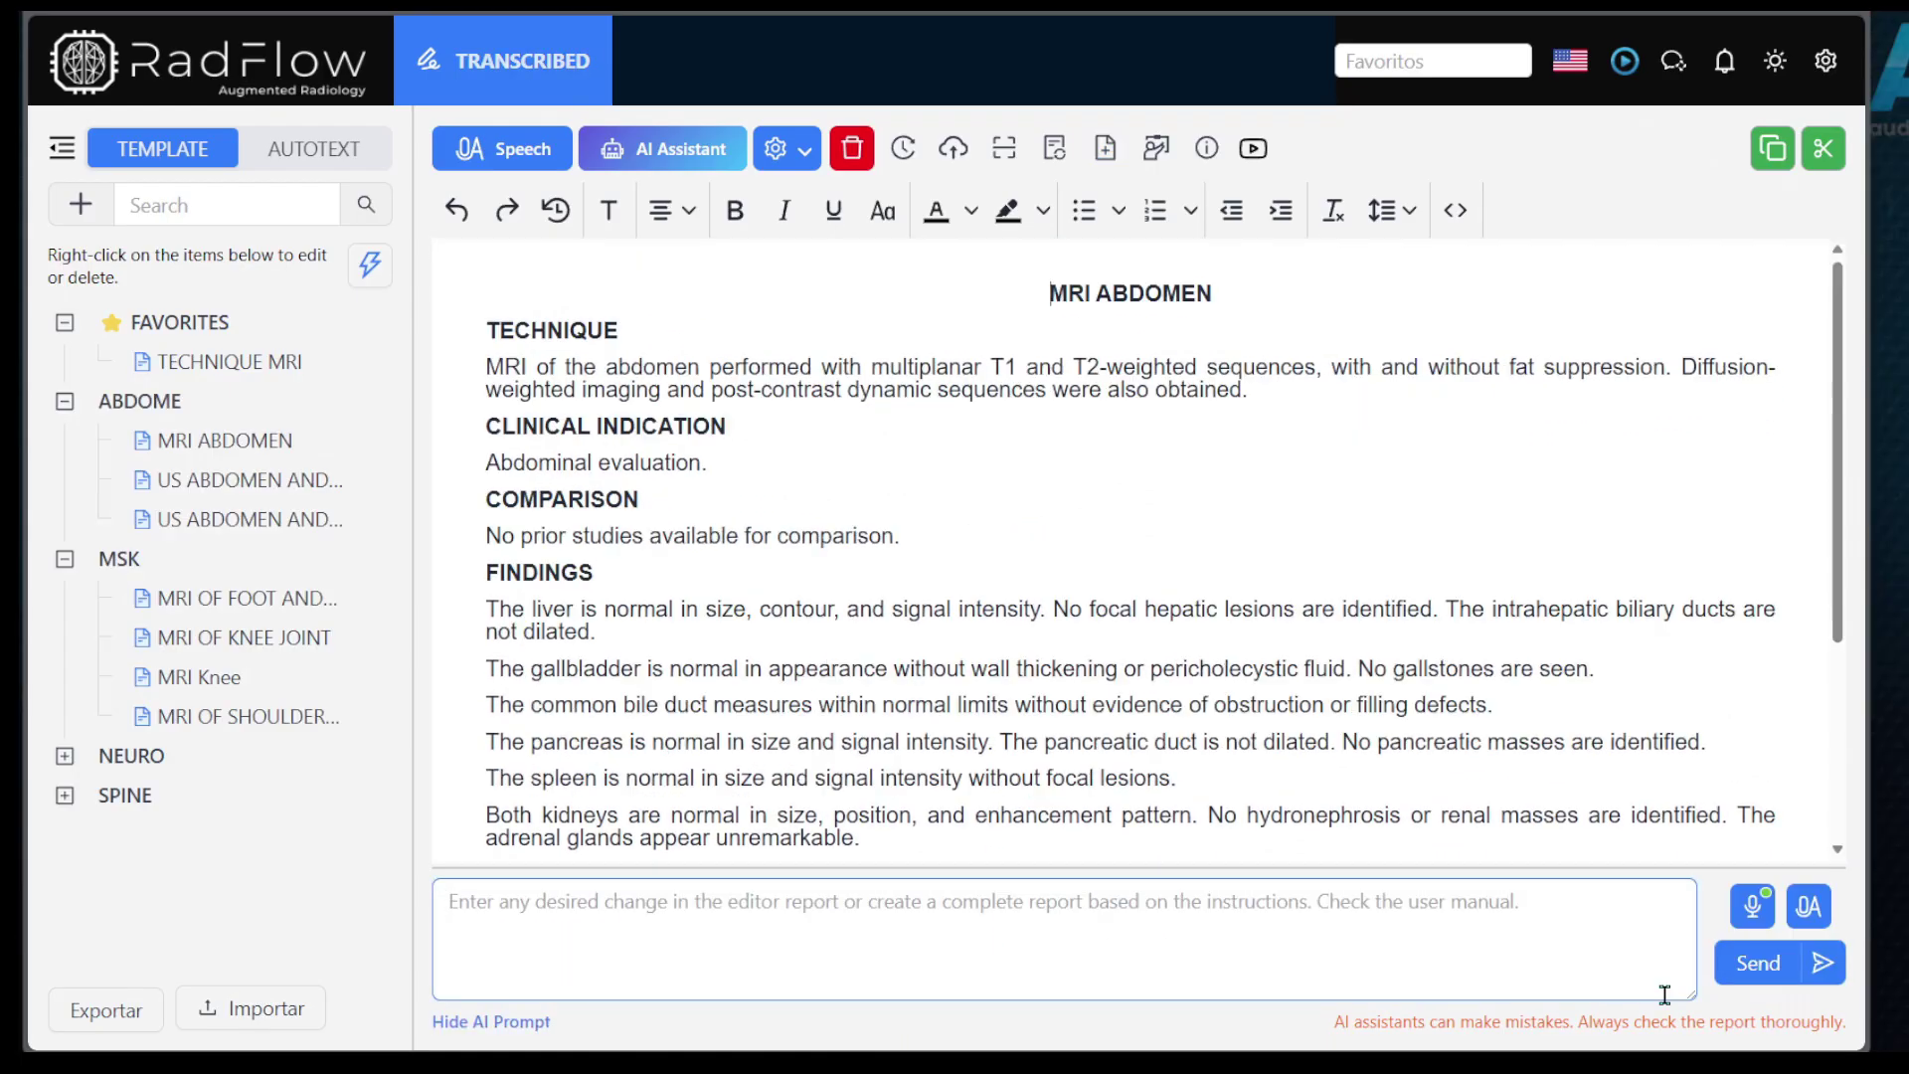
# Step: Clear the report editor and show the History panel of past AI Assistant reports
pyautogui.click(852, 149)
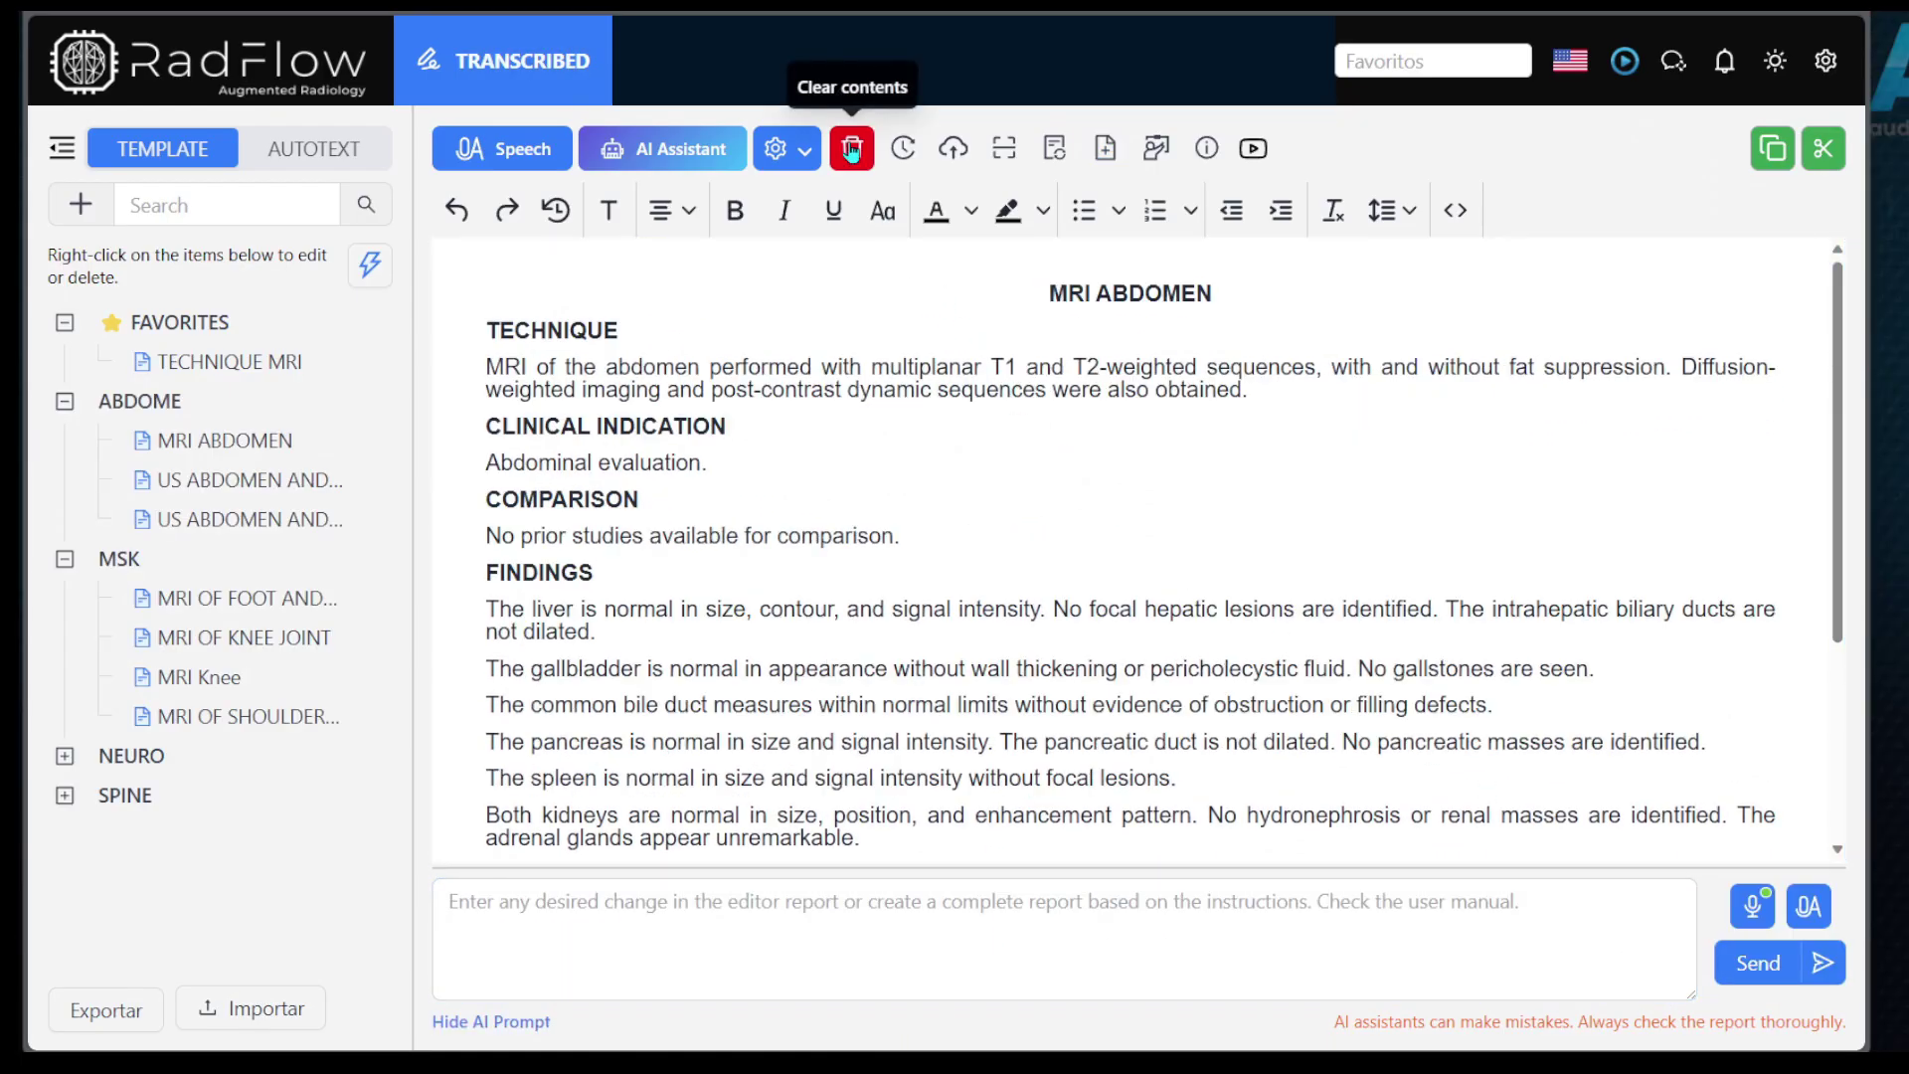
pyautogui.click(904, 149)
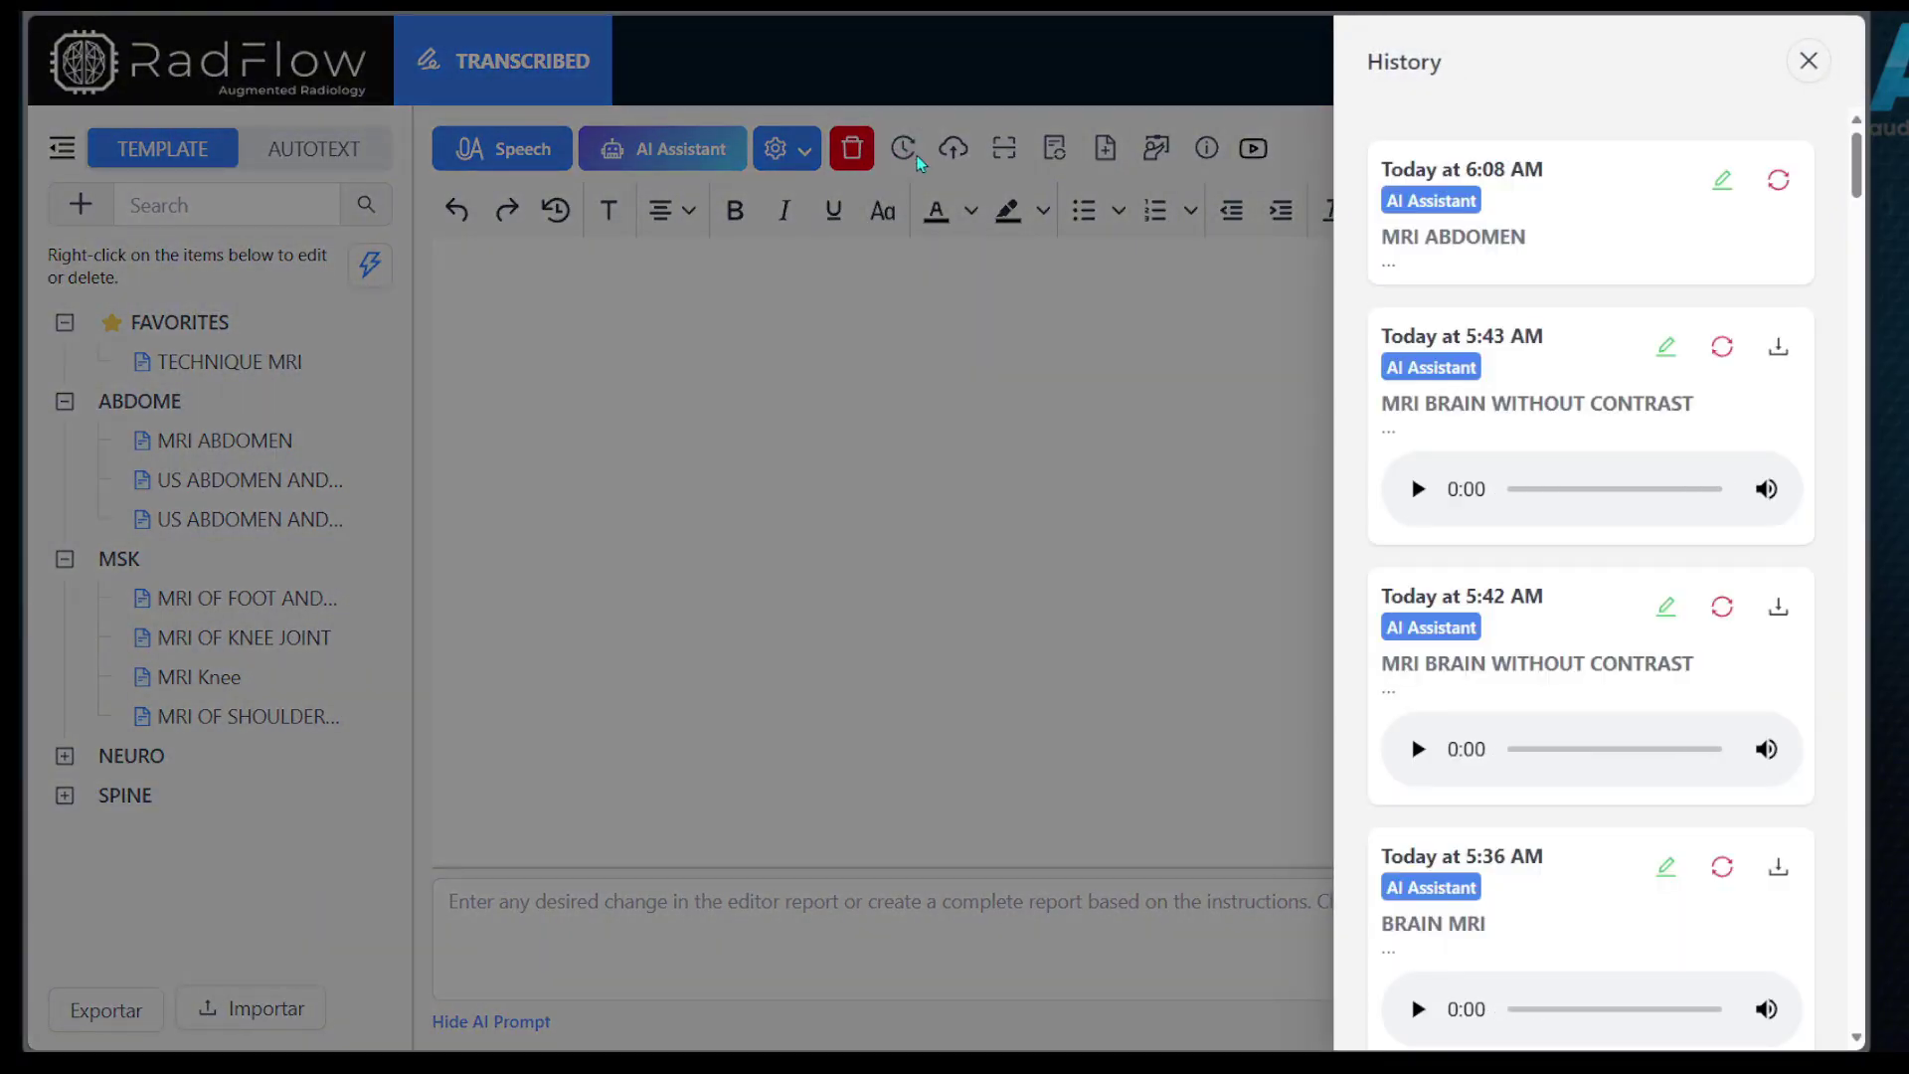
pyautogui.moveTo(1579, 267)
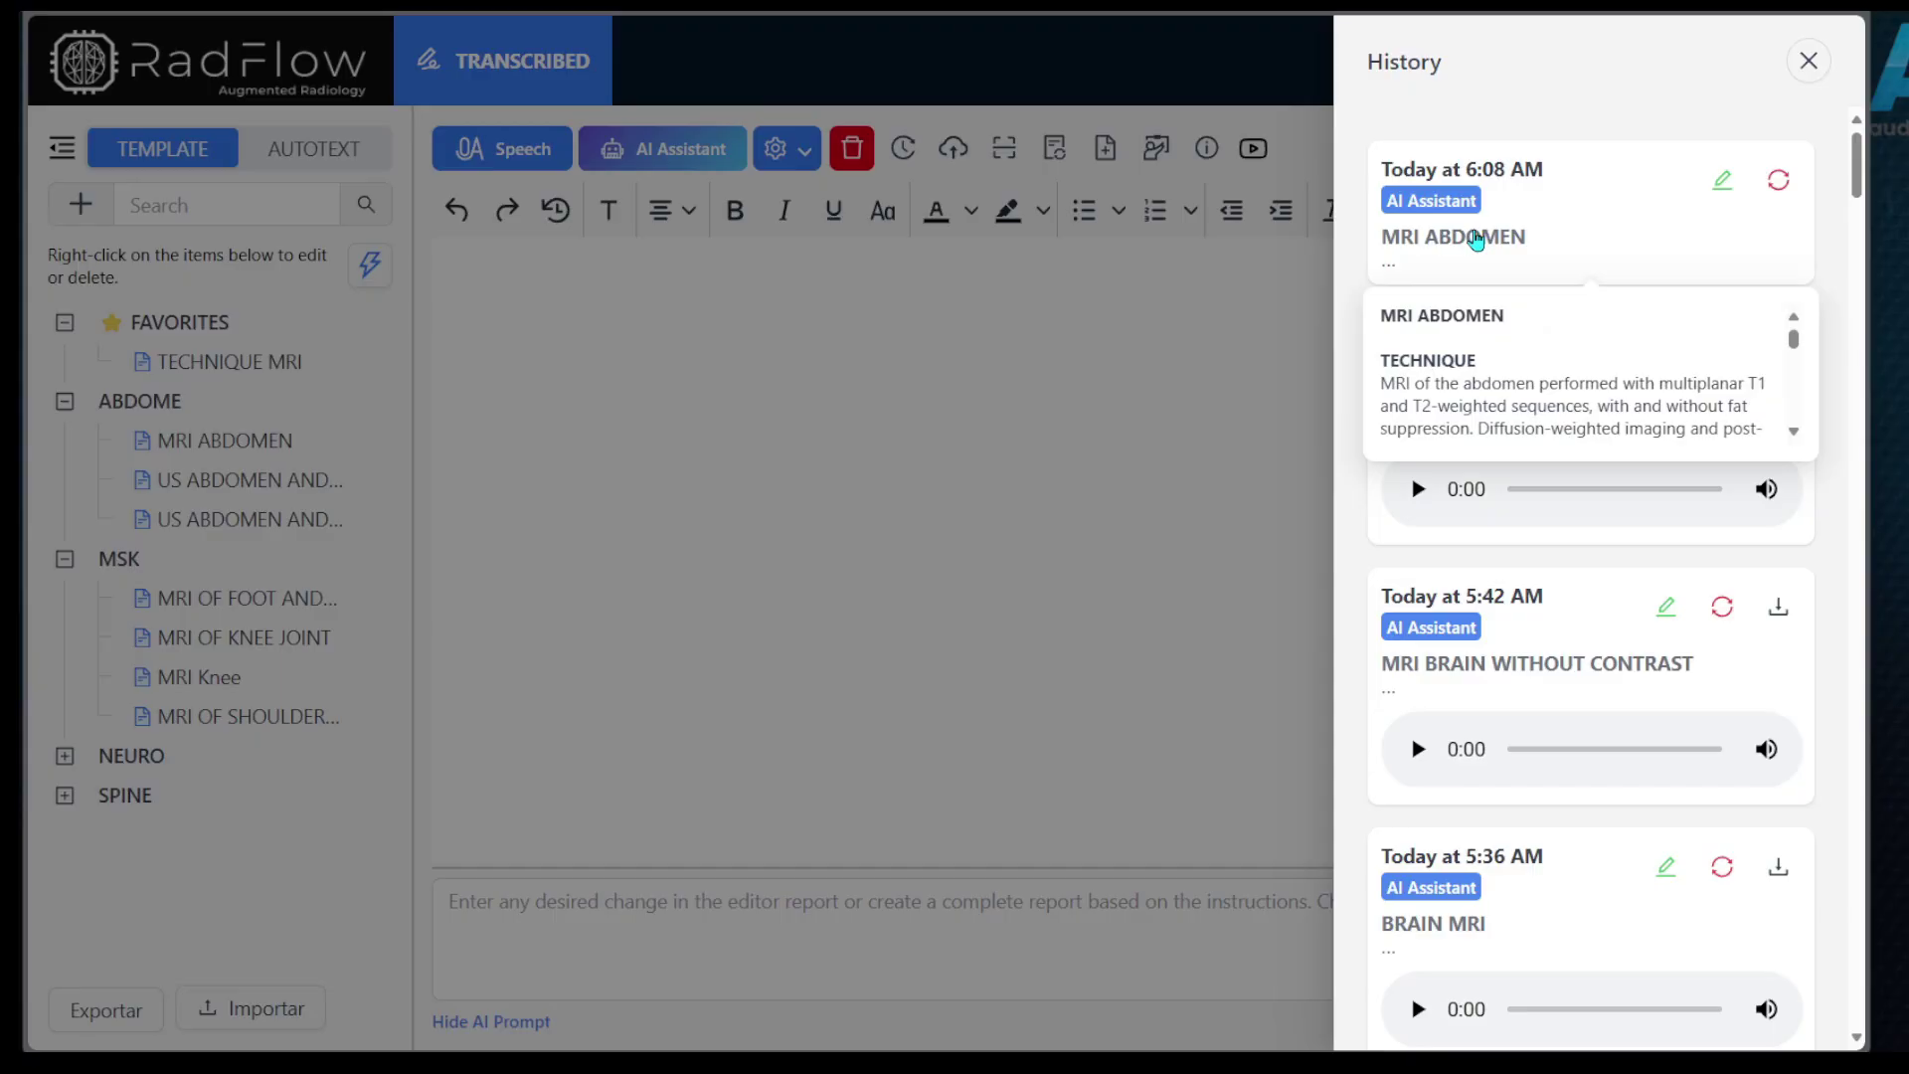
# Step: Reopen today's MRI ABDOMEN report from History, look through it, then clear it
pyautogui.click(1720, 183)
pyautogui.scroll(-3, 813, 473)
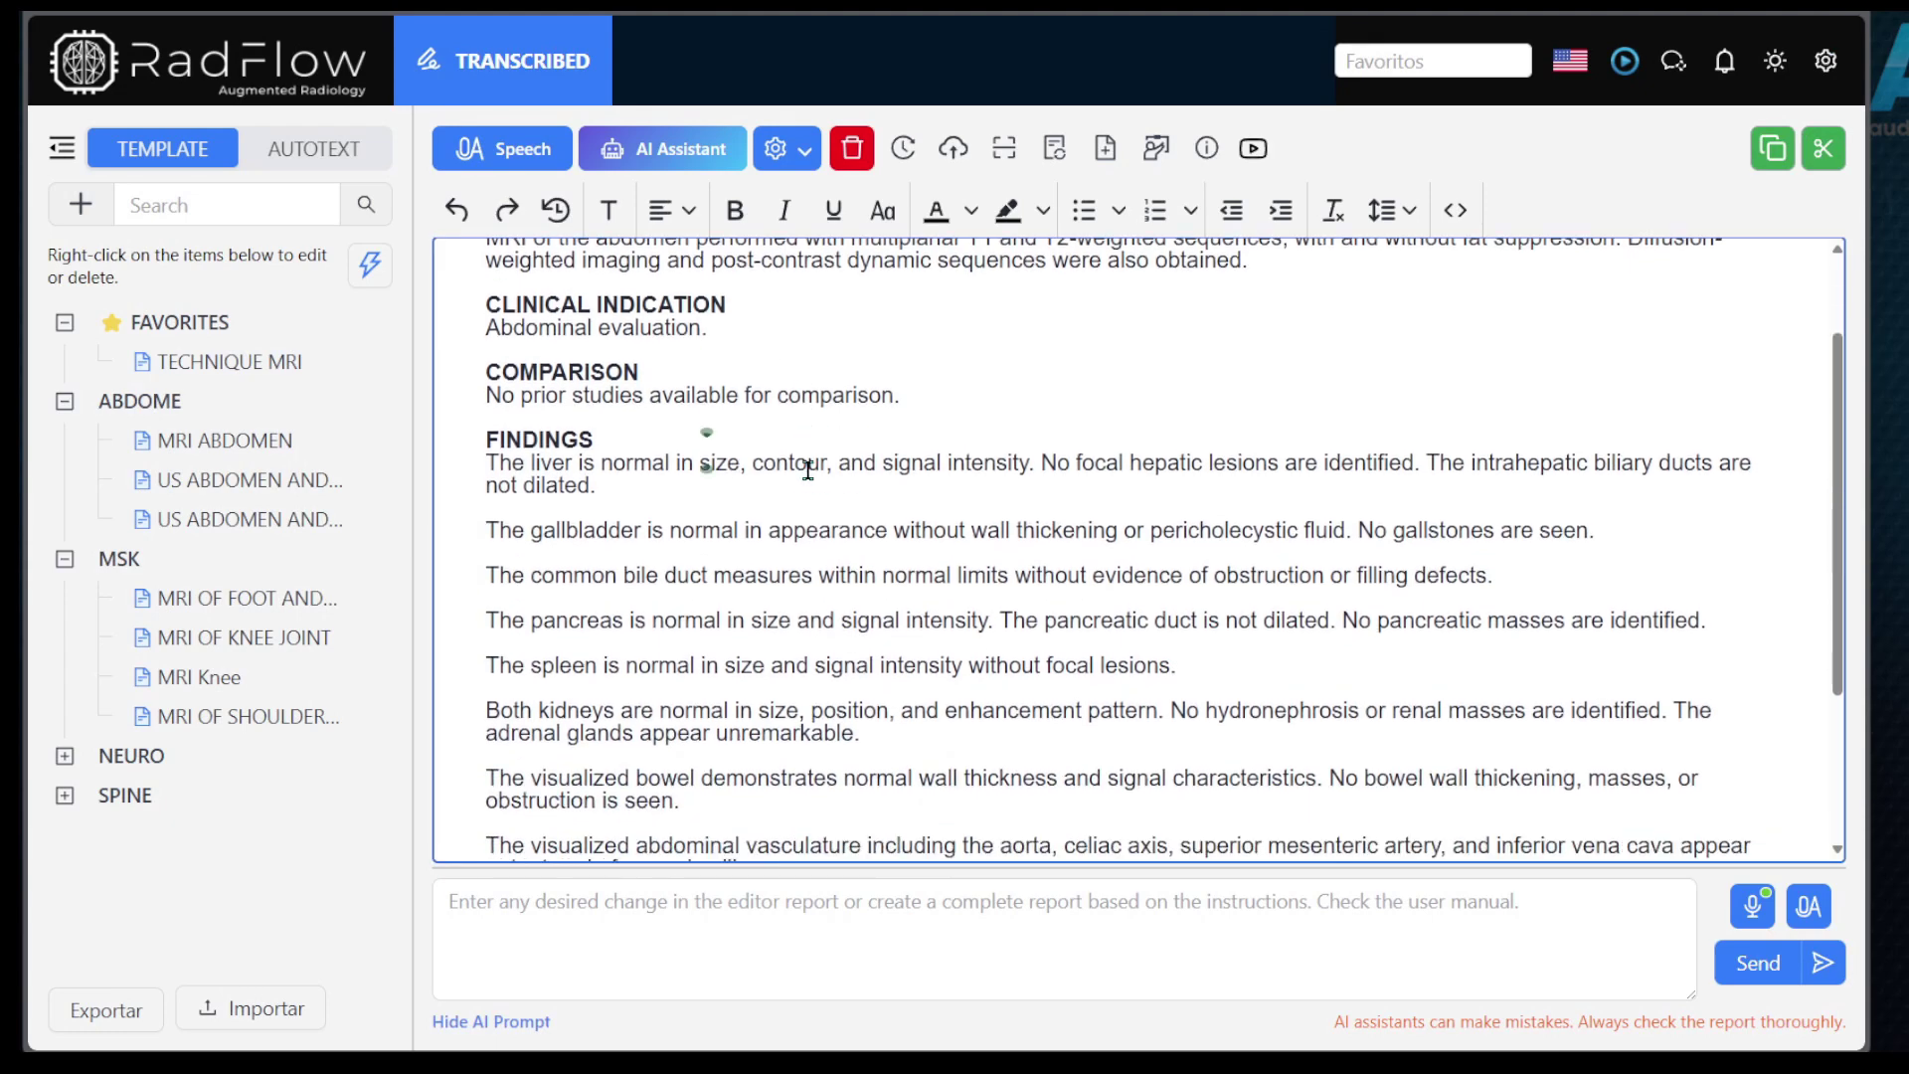
pyautogui.scroll(-1, 813, 473)
pyautogui.scroll(4, 813, 473)
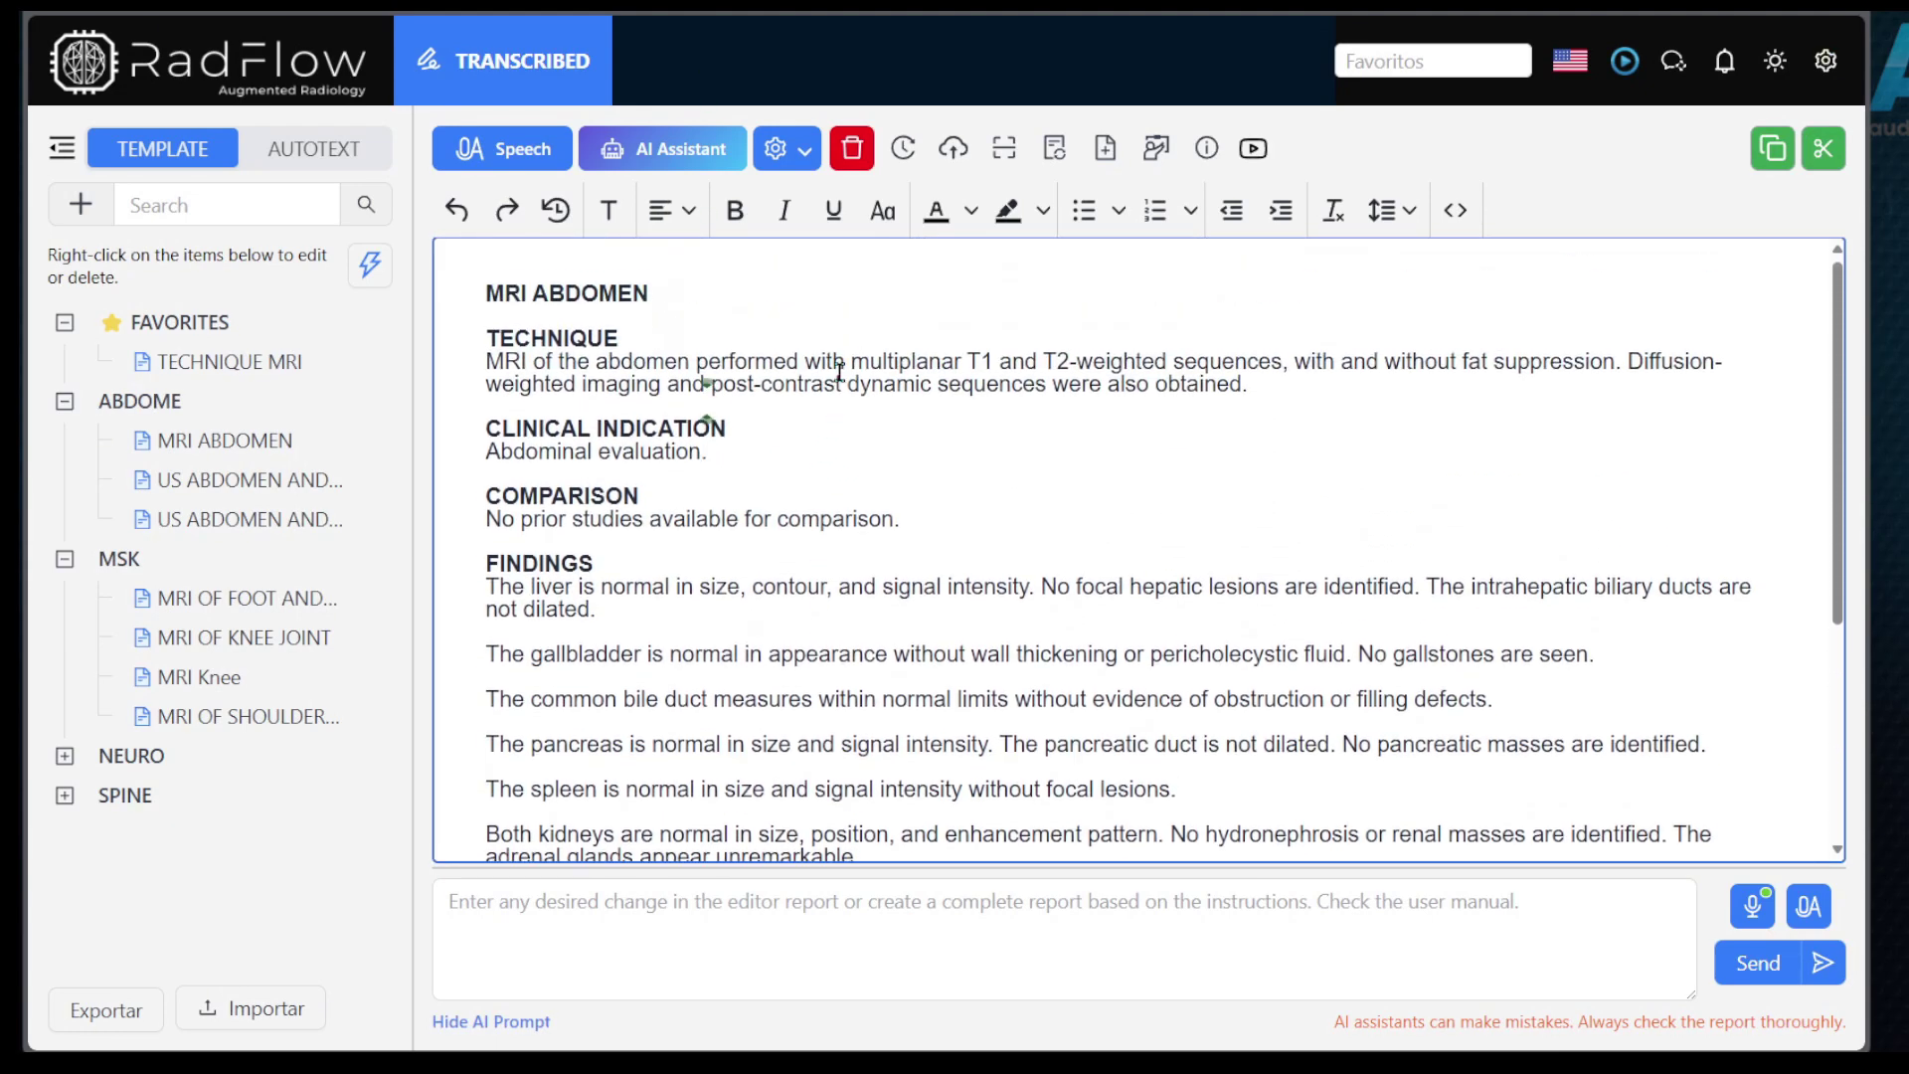
pyautogui.click(852, 148)
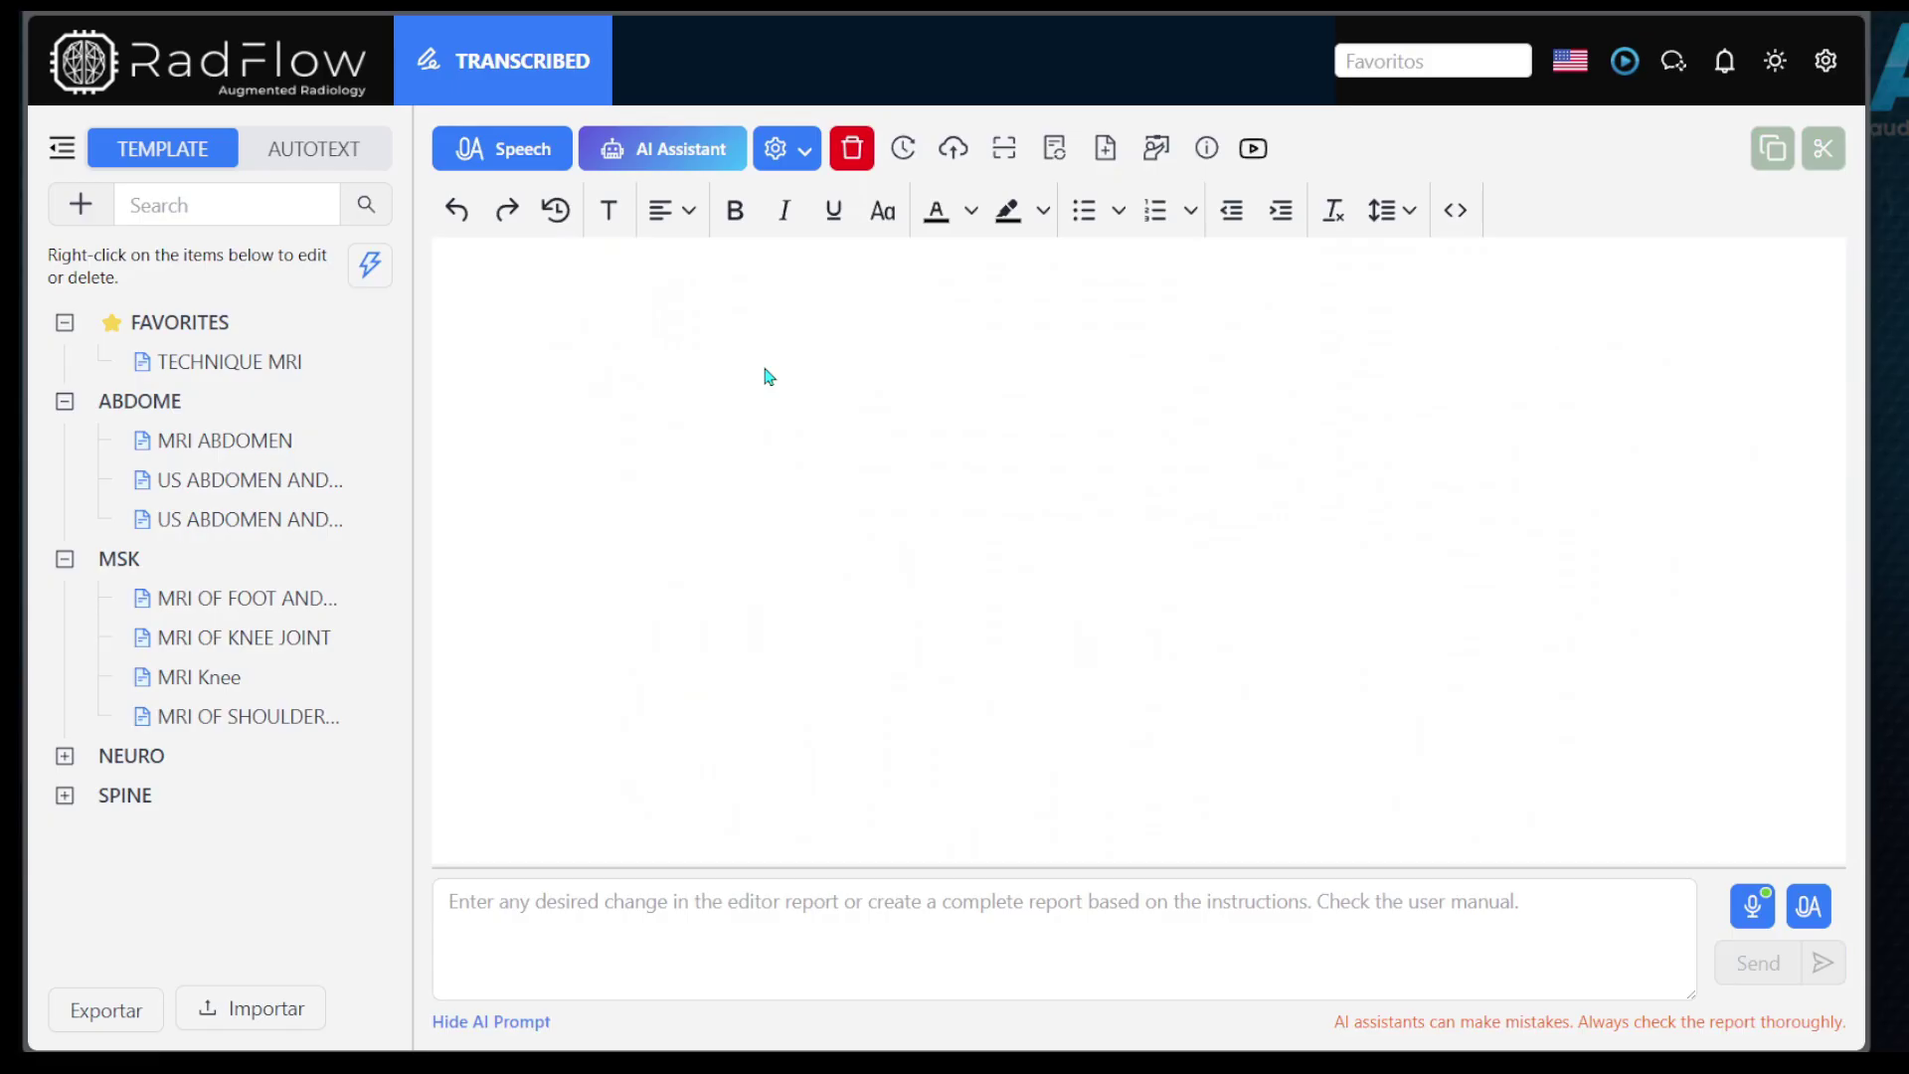